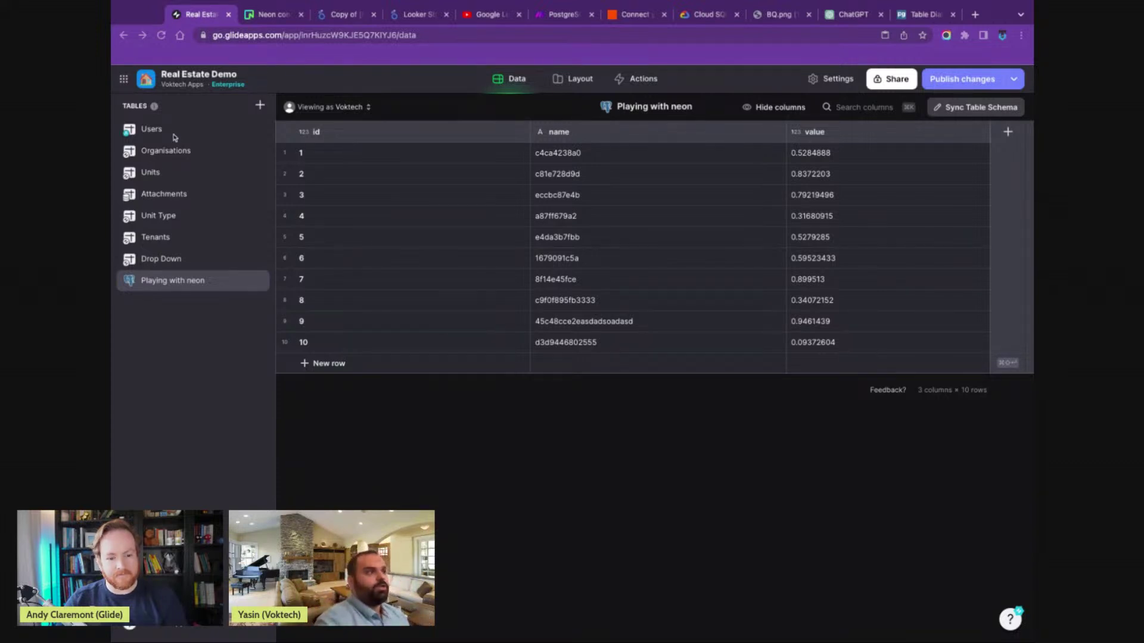
- Browse the Units table, then open the app's Settings on the Name & Icon page
{"action": "left_click", "coordinate": [182, 174]}
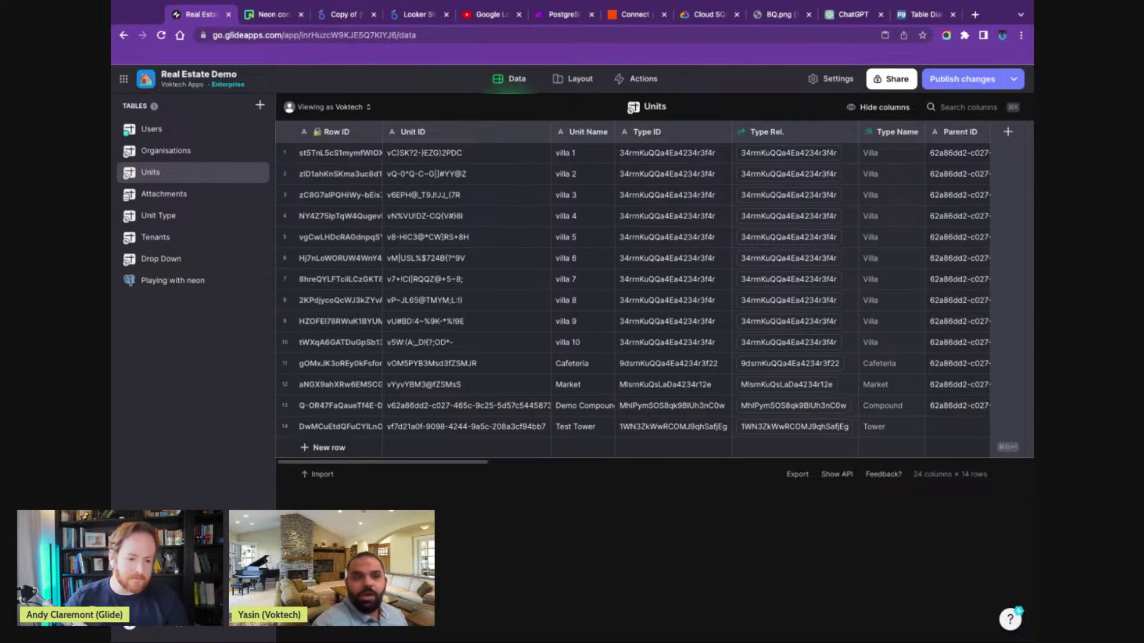
{"action": "left_click", "coordinate": [813, 83]}
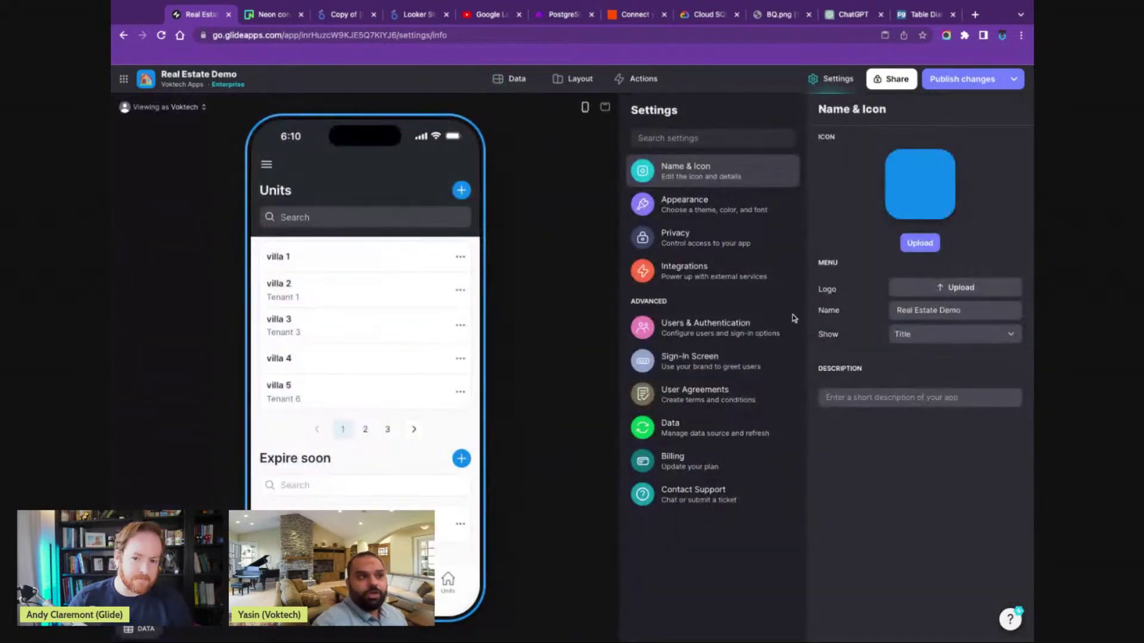
- Review the Integrations settings listing Excel, Zapier and PostgreSQL, then switch to the Neon console
{"action": "left_click", "coordinate": [728, 279]}
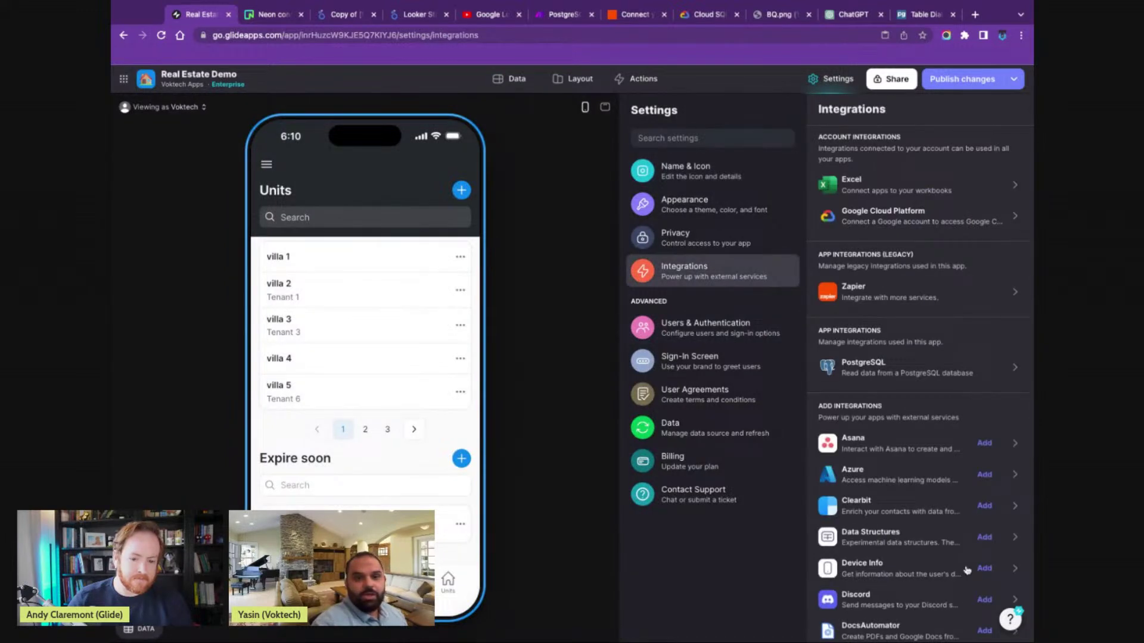
{"action": "scroll", "coordinate": [955, 596], "scroll_direction": "down", "scroll_amount": 2}
{"action": "scroll", "coordinate": [955, 597], "scroll_direction": "down", "scroll_amount": 10}
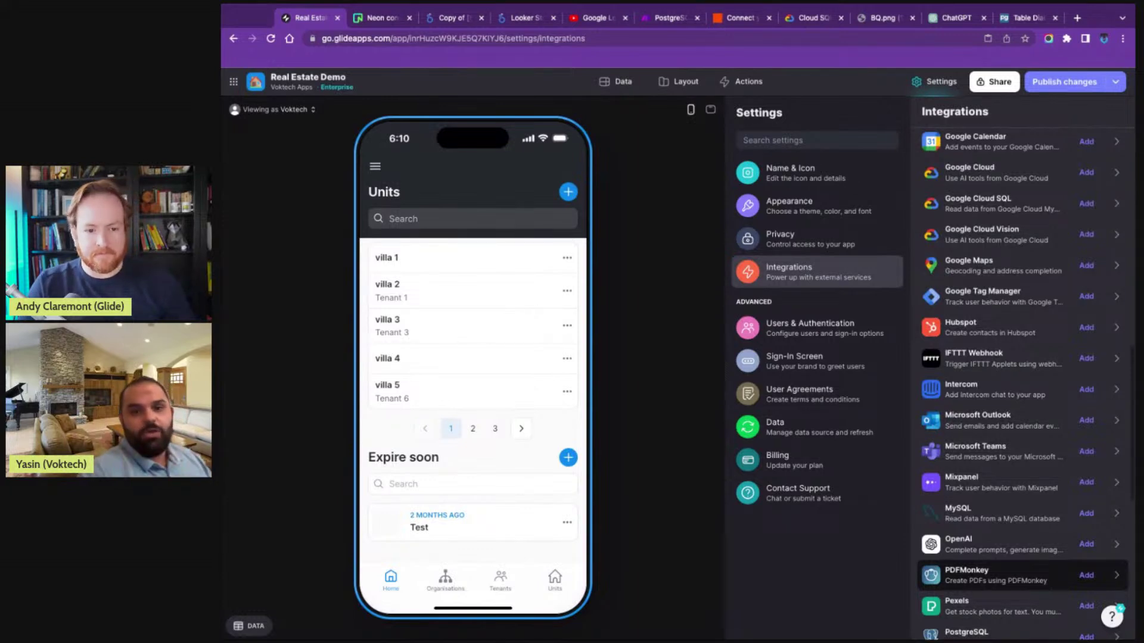
{"action": "scroll", "coordinate": [1045, 443], "scroll_direction": "up", "scroll_amount": 10}
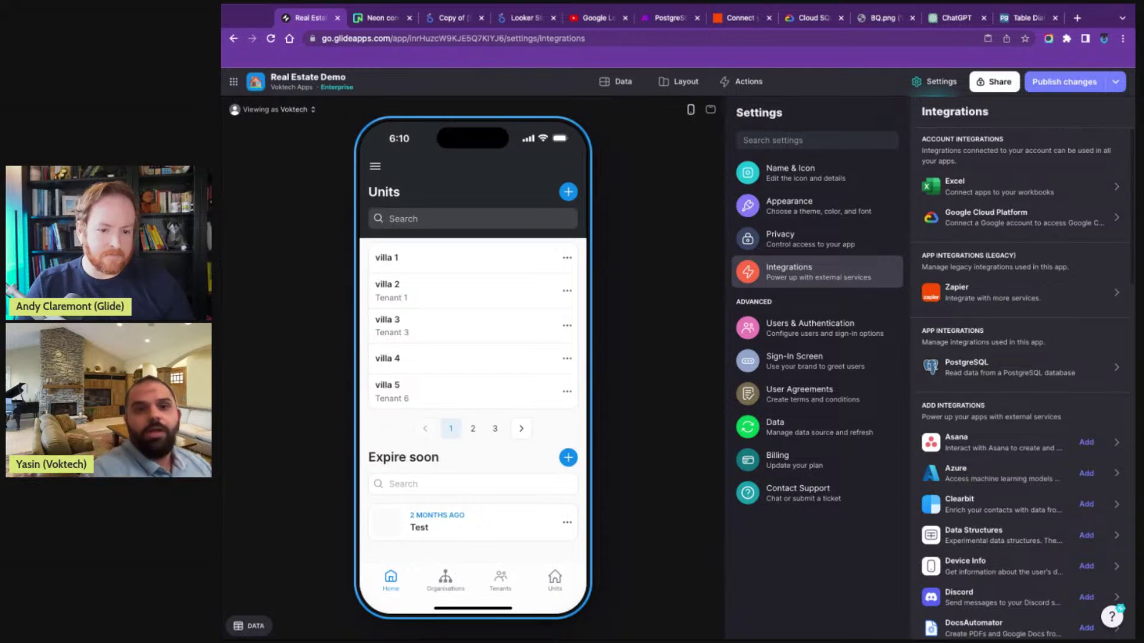
{"action": "left_click", "coordinate": [376, 23]}
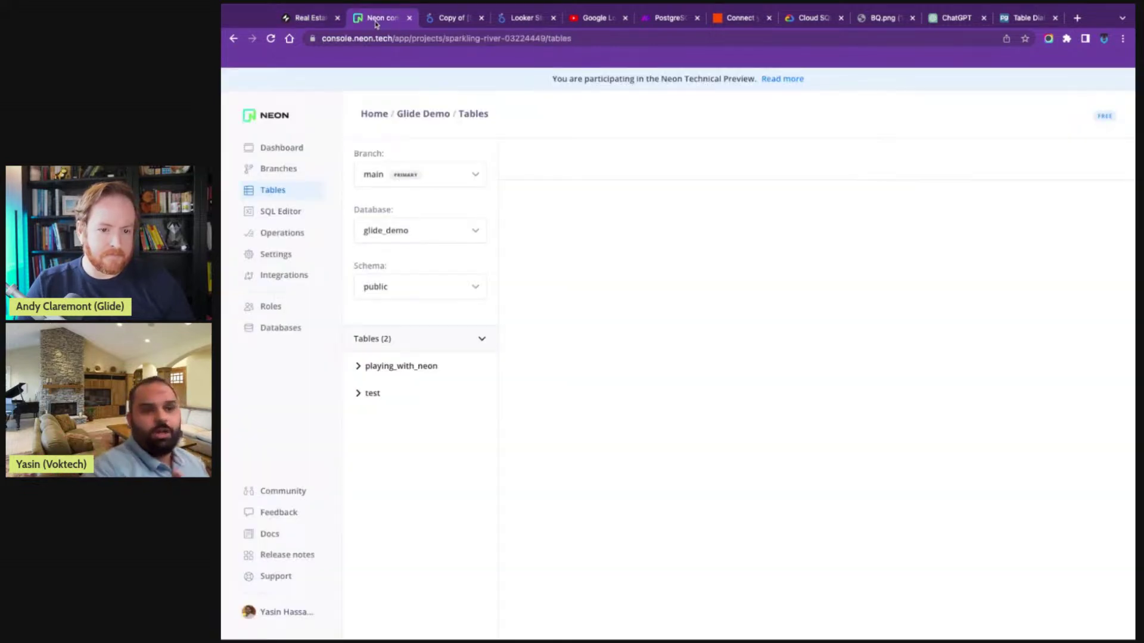
- Compare the Glide app with Neon's glide_demo tables, ending on the Glide Demo project dashboard
{"action": "left_click", "coordinate": [288, 18]}
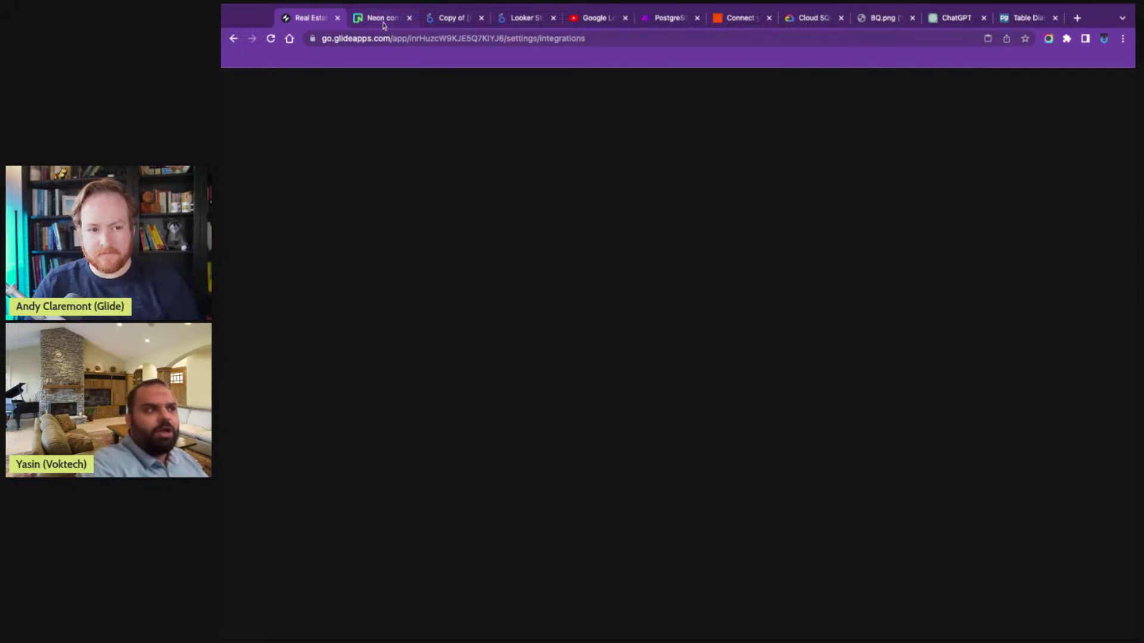
{"action": "left_click", "coordinate": [384, 24]}
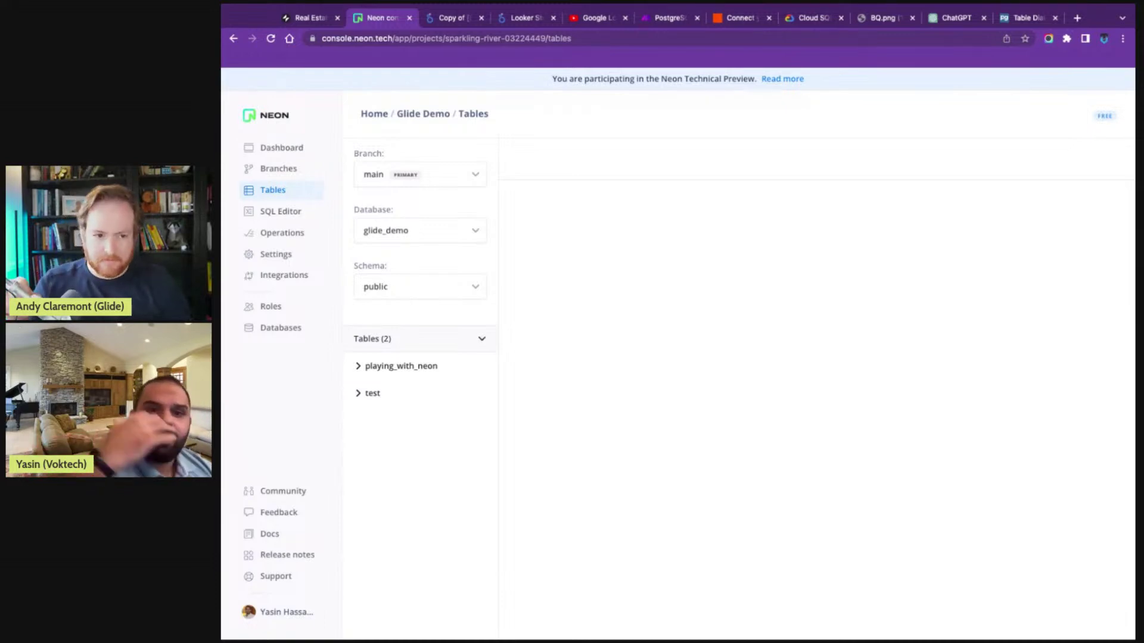
{"action": "left_click", "coordinate": [296, 24]}
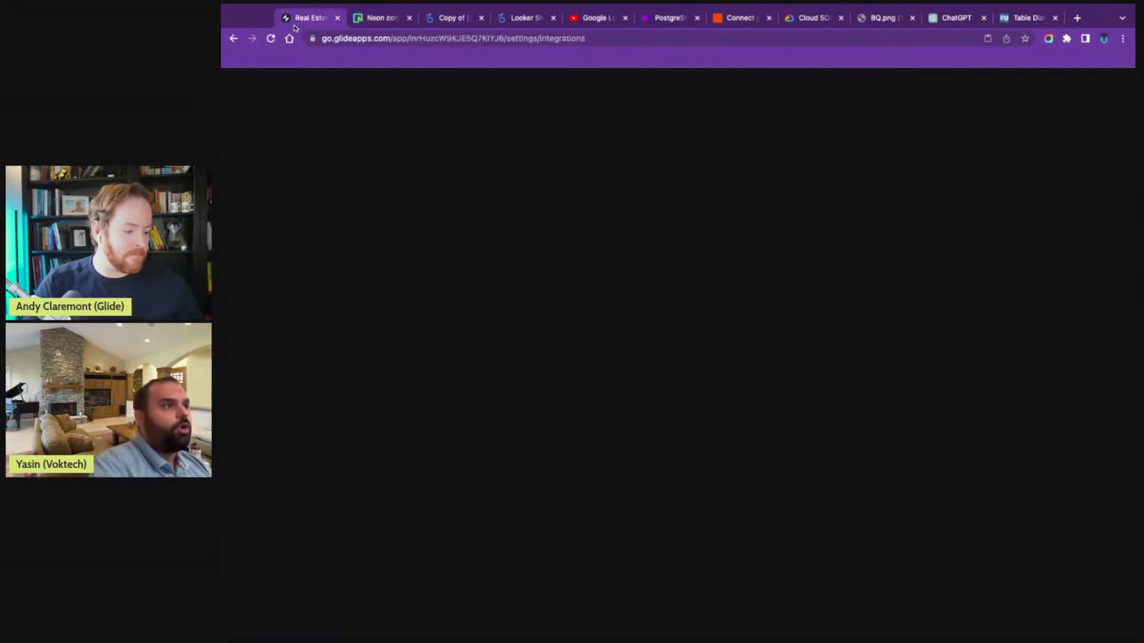
{"action": "left_click", "coordinate": [387, 24]}
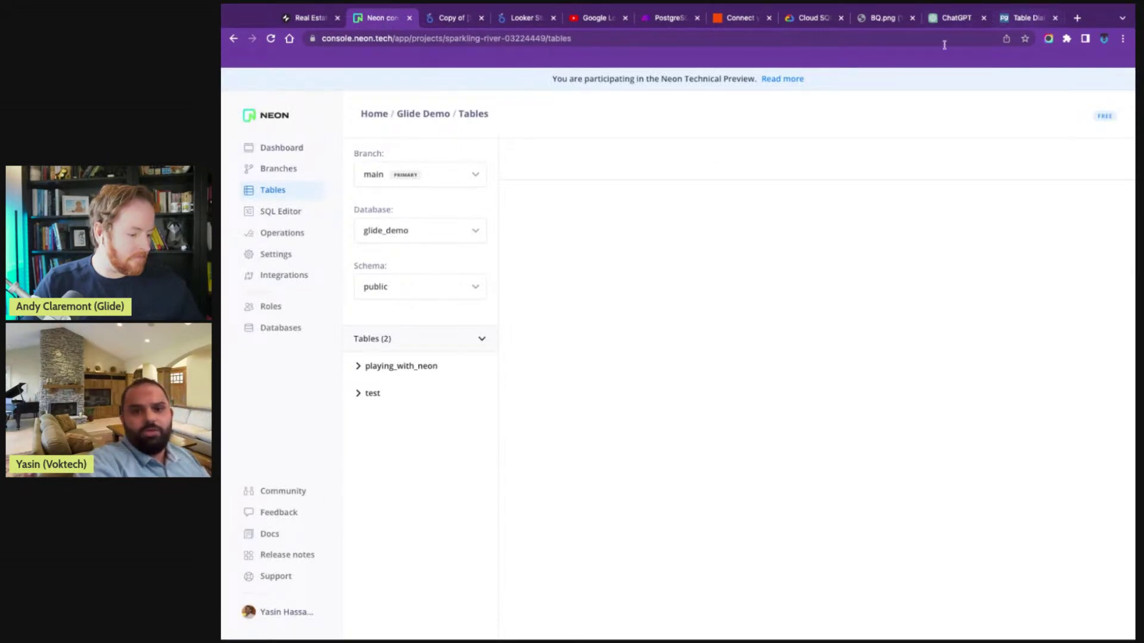
{"action": "left_click", "coordinate": [294, 149]}
- Show the Glide Demo connection details in the Django config format
{"action": "scroll", "coordinate": [629, 484], "scroll_direction": "down", "scroll_amount": 3}
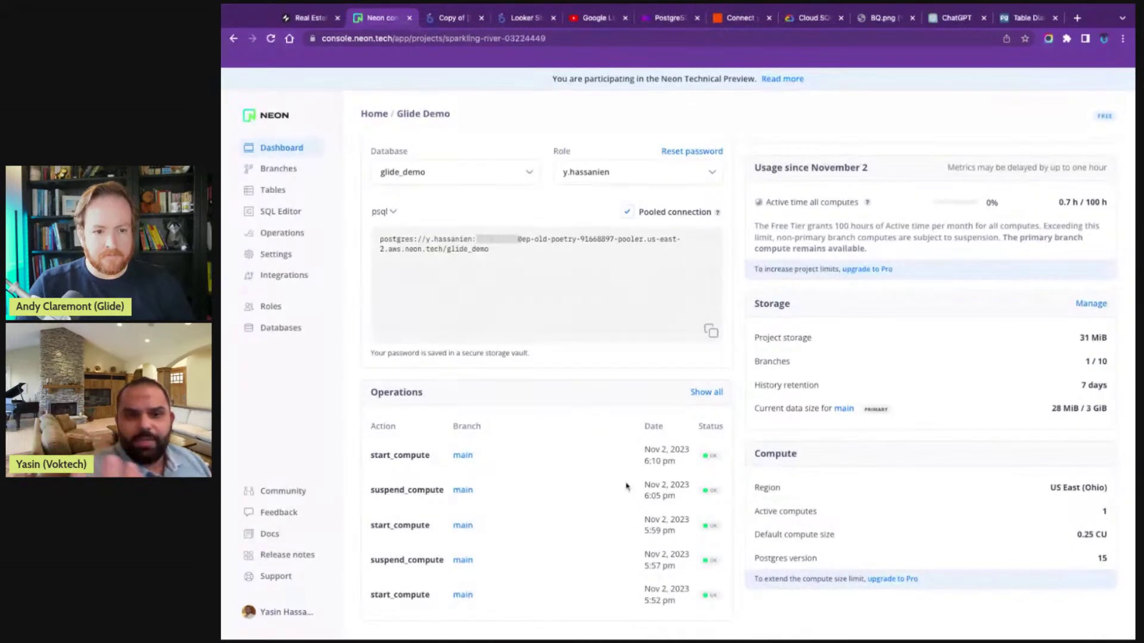
{"action": "left_click", "coordinate": [384, 211]}
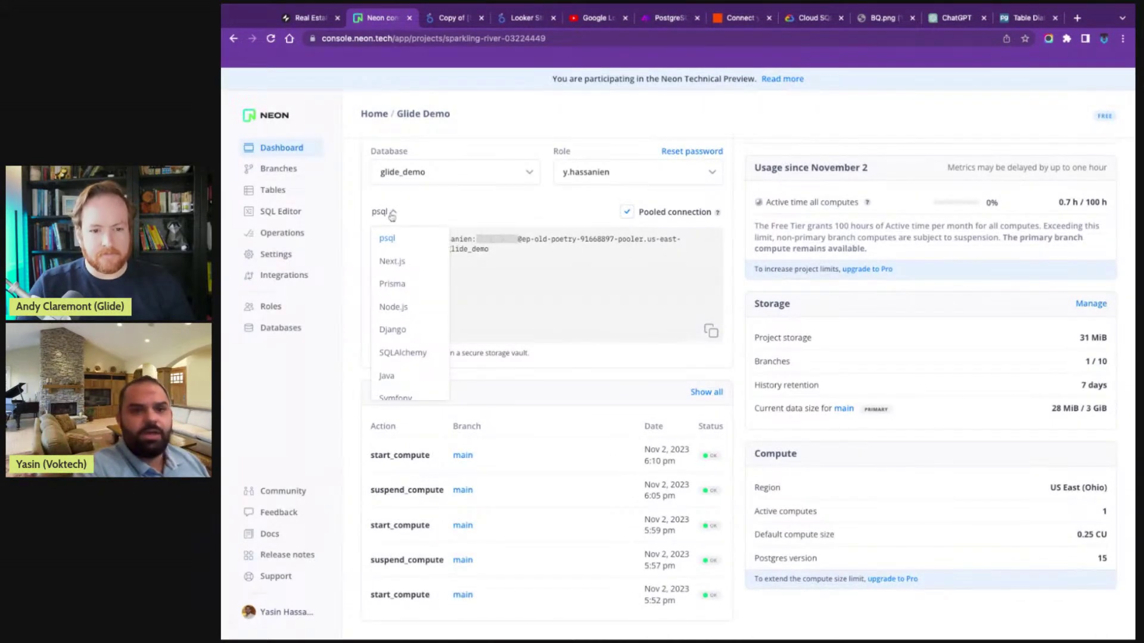
{"action": "left_click", "coordinate": [425, 321]}
- Select the database USER and PASSWORD values, then return to the Glide app tab
{"action": "scroll", "coordinate": [417, 279], "scroll_direction": "down", "scroll_amount": 2}
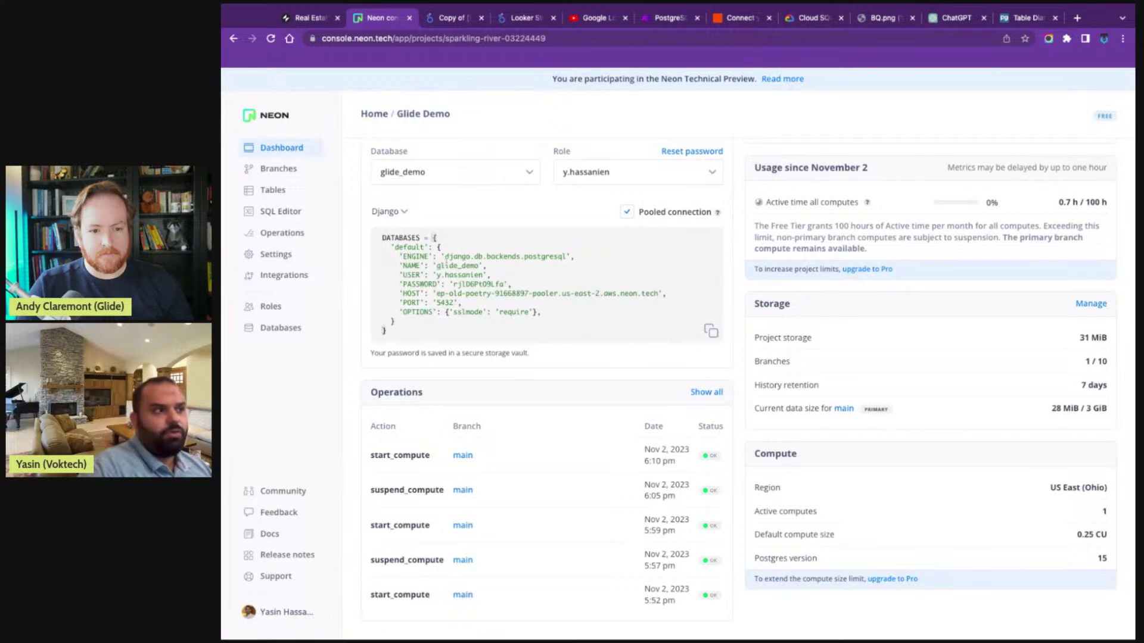
{"action": "double_click", "coordinate": [446, 266]}
{"action": "left_click_drag", "start_coordinate": [436, 274], "coordinate": [489, 278]}
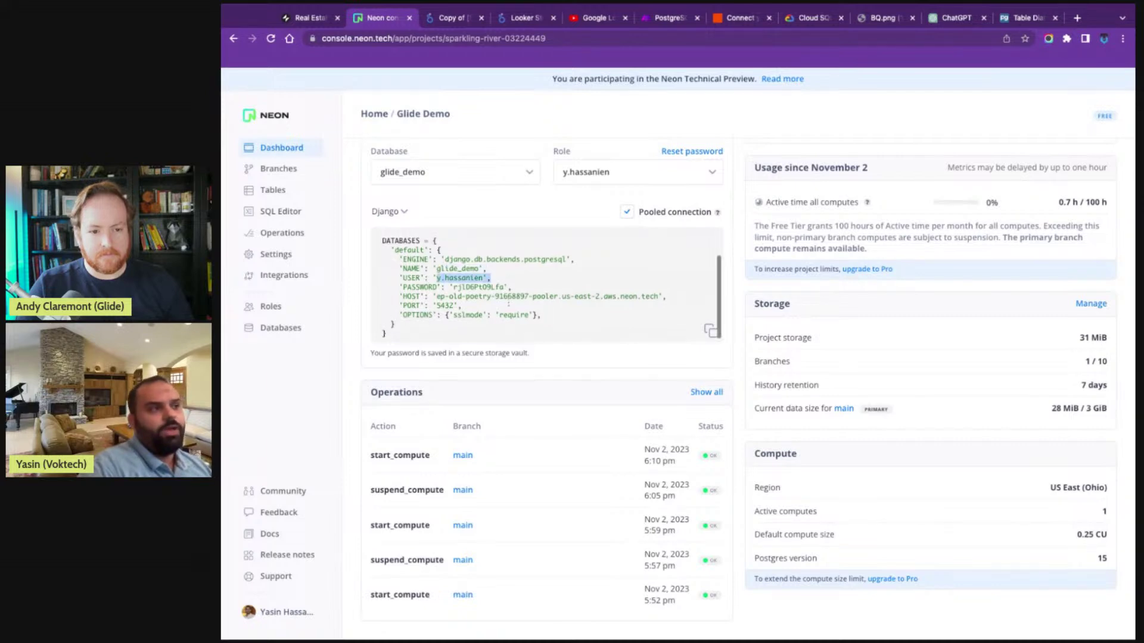
{"action": "double_click", "coordinate": [459, 287]}
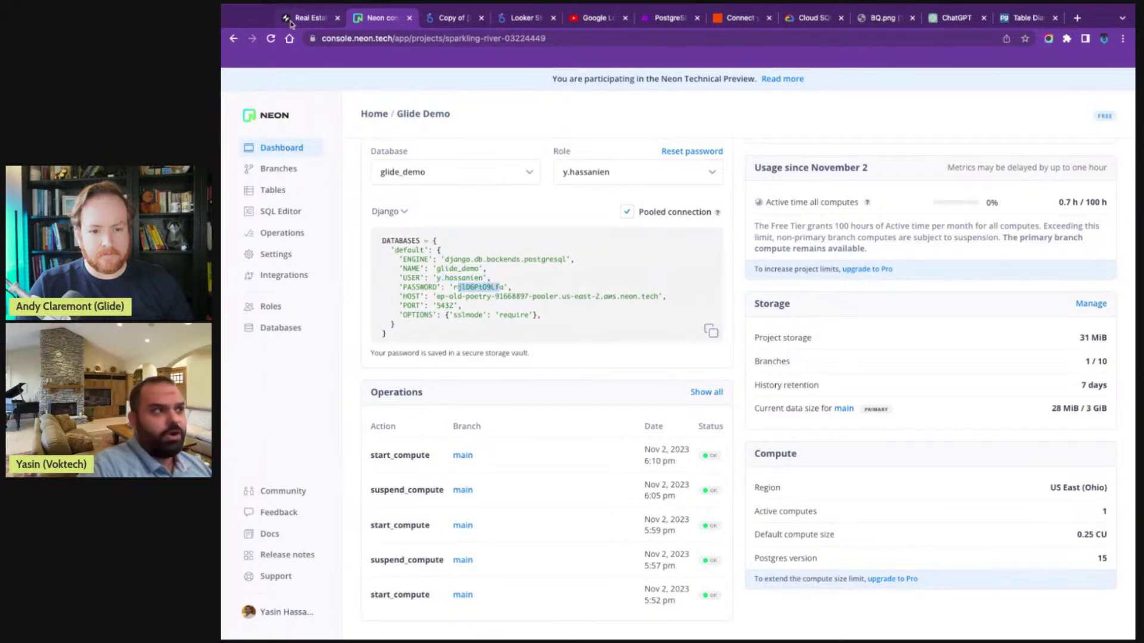
{"action": "left_click", "coordinate": [294, 22]}
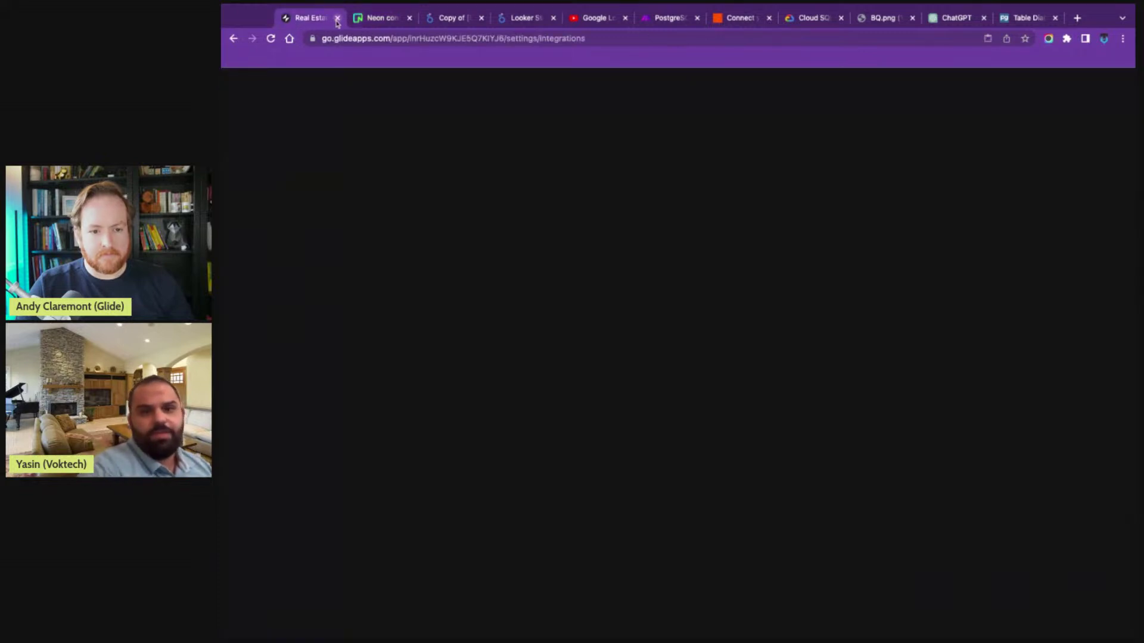
- Reload the Glide editor, glance at the Neon and Looker Studio tabs, then open the PostgreSQL integration settings
{"action": "left_click", "coordinate": [272, 39]}
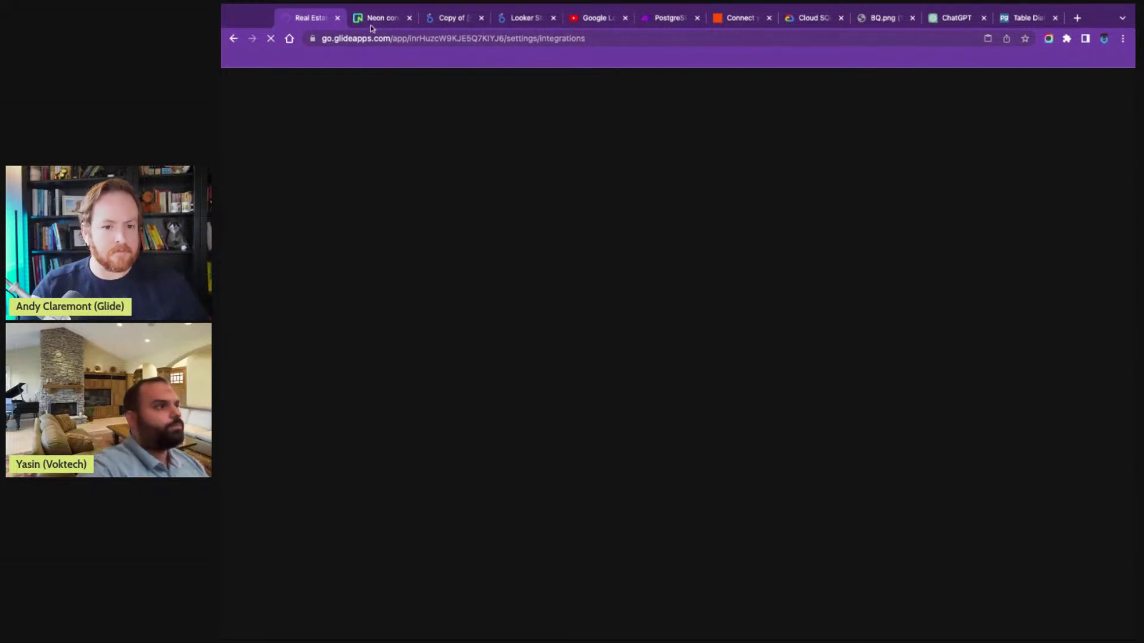
{"action": "left_click", "coordinate": [374, 19]}
{"action": "left_click", "coordinate": [443, 20]}
{"action": "left_click", "coordinate": [314, 18]}
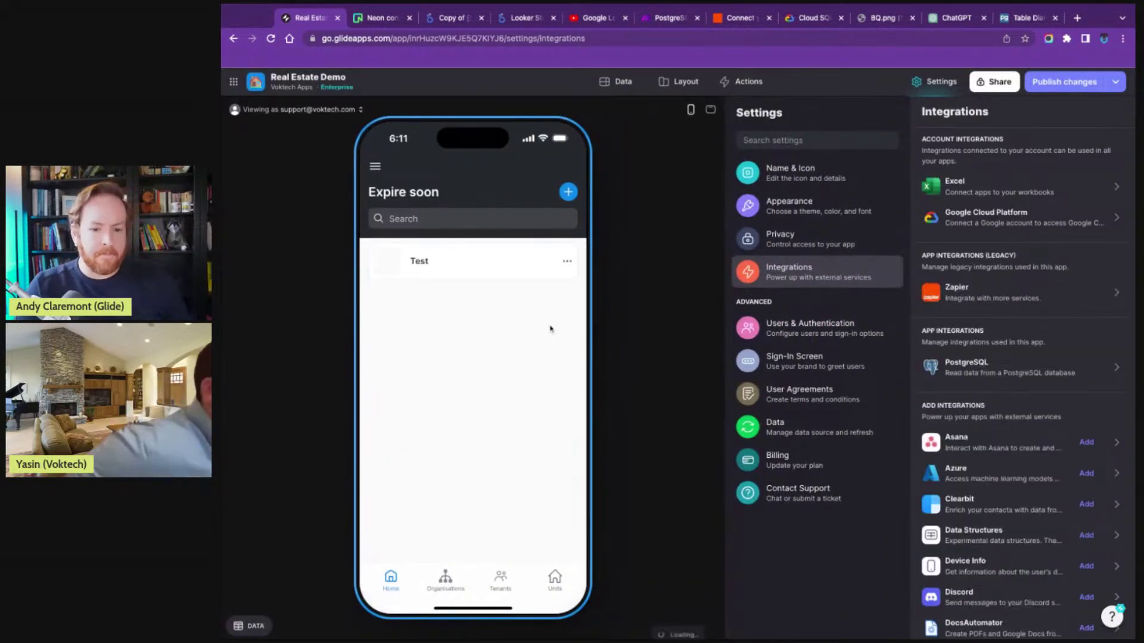
{"action": "left_click", "coordinate": [1029, 364]}
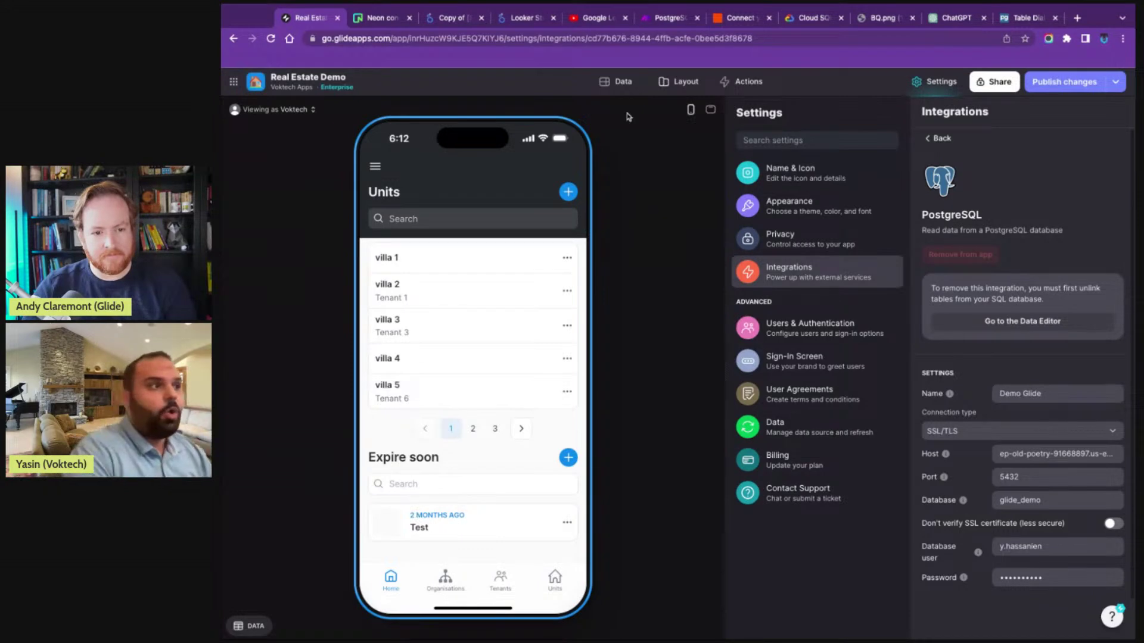
- Leave the PostgreSQL settings for the Data Editor, which opens on the Users table
{"action": "left_click", "coordinate": [619, 82]}
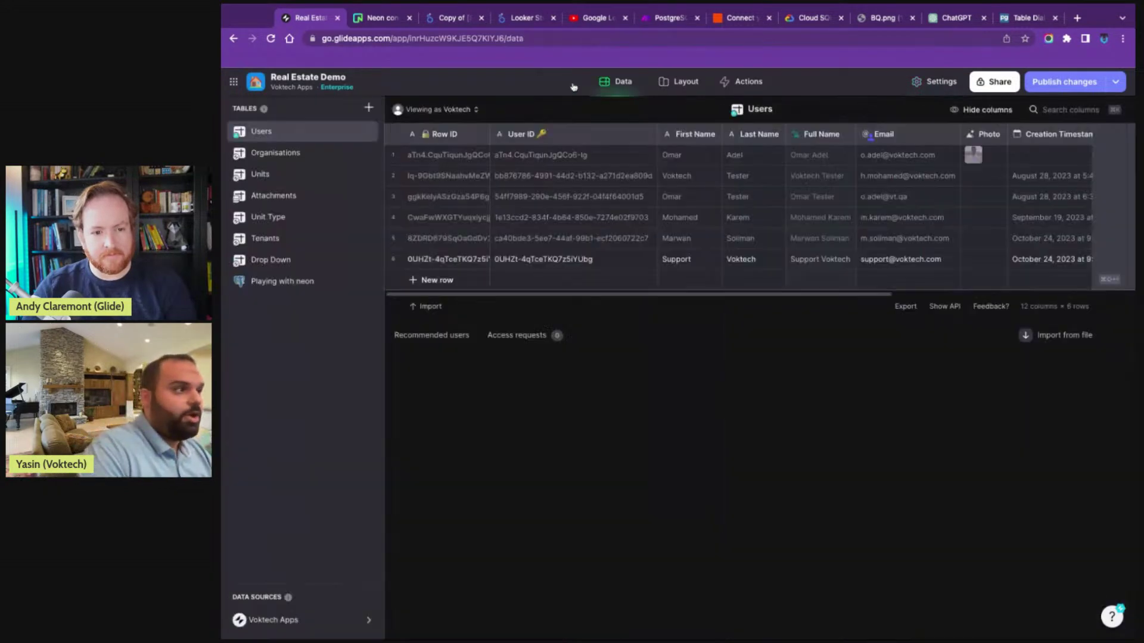
- Add playing_with_neon from the Demo Glide PostgreSQL public schema as a new table
{"action": "left_click", "coordinate": [368, 107]}
{"action": "mouse_move", "coordinate": [411, 272]}
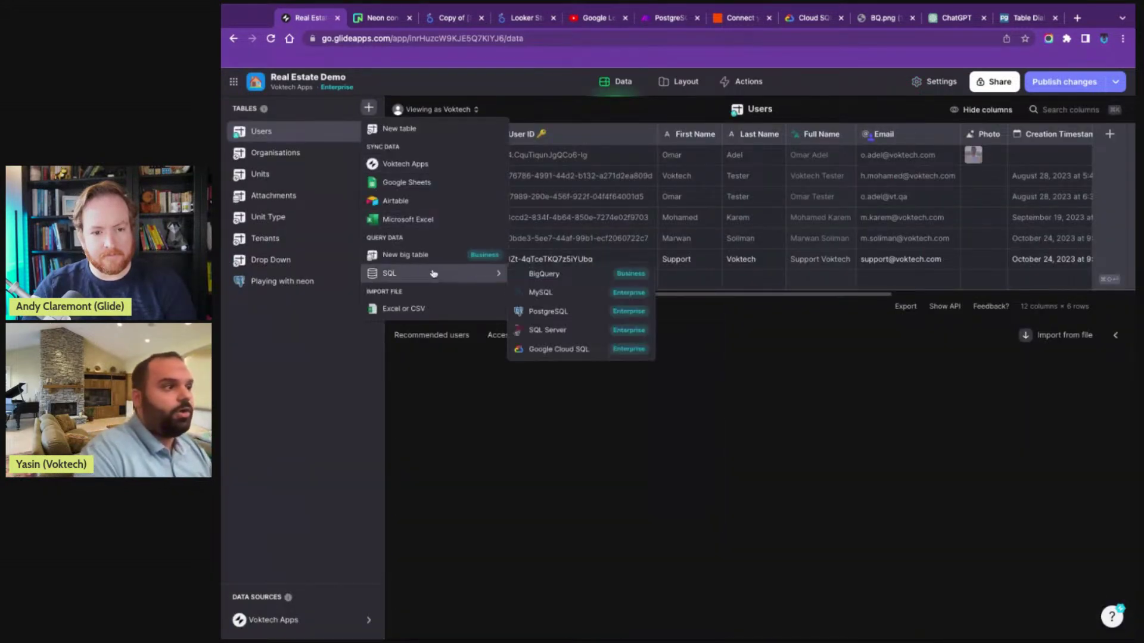
{"action": "left_click", "coordinate": [552, 319]}
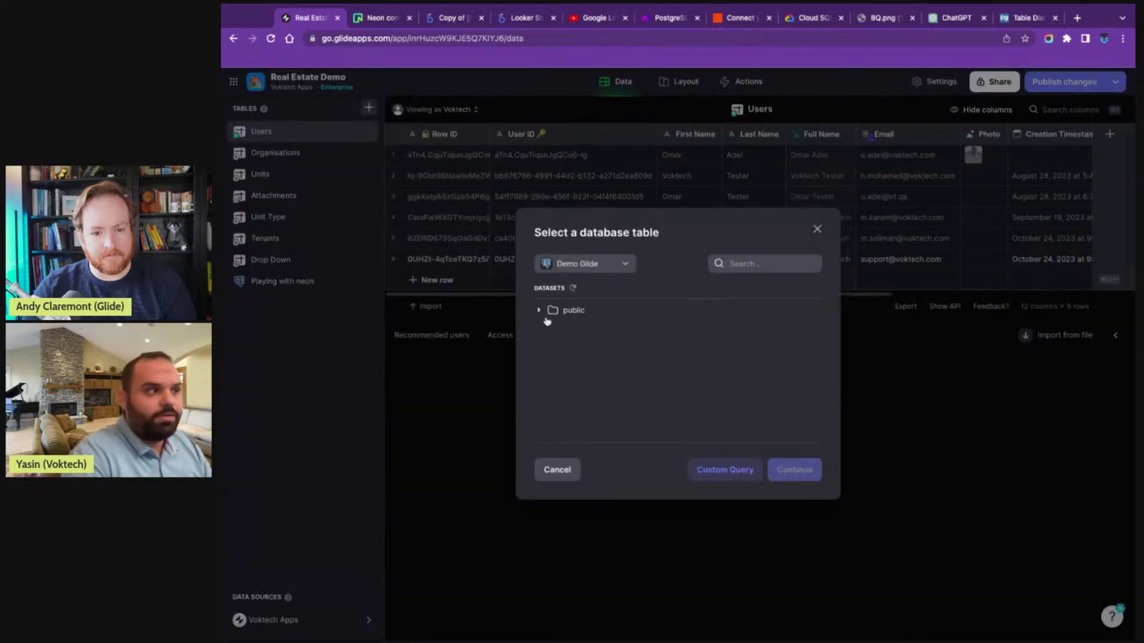
{"action": "left_click", "coordinate": [546, 311]}
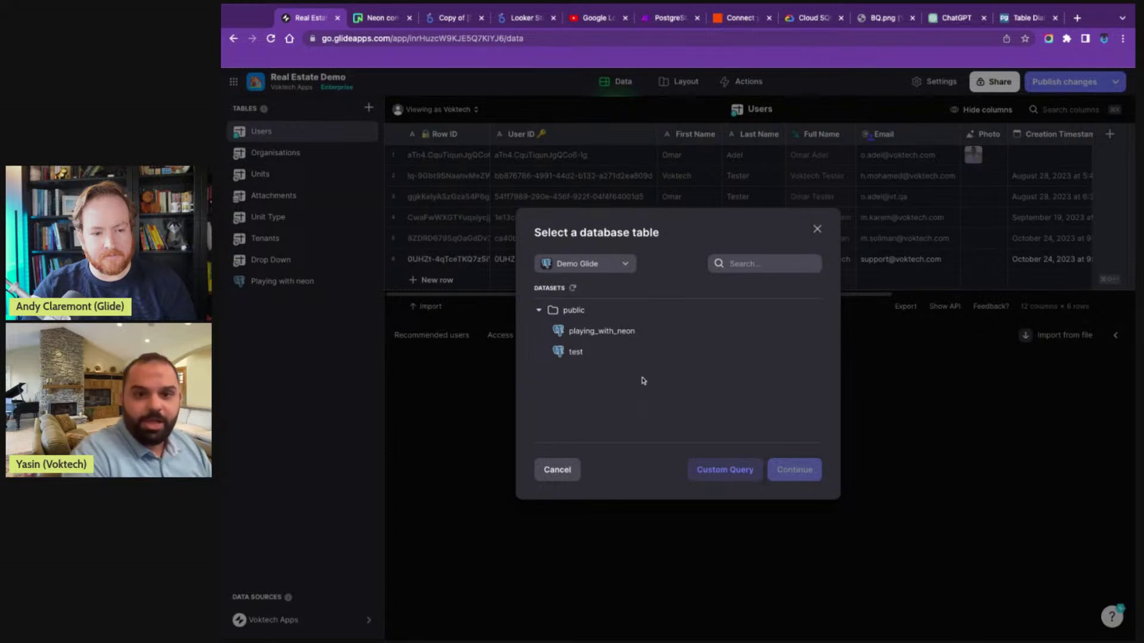
{"action": "left_click", "coordinate": [588, 333]}
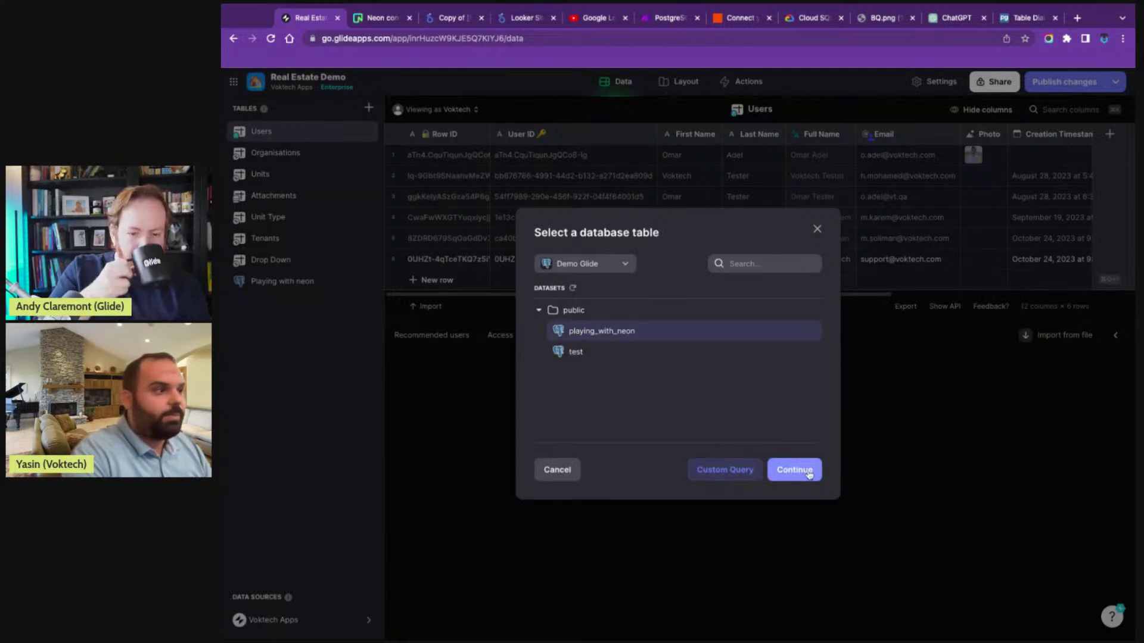
{"action": "left_click", "coordinate": [809, 475]}
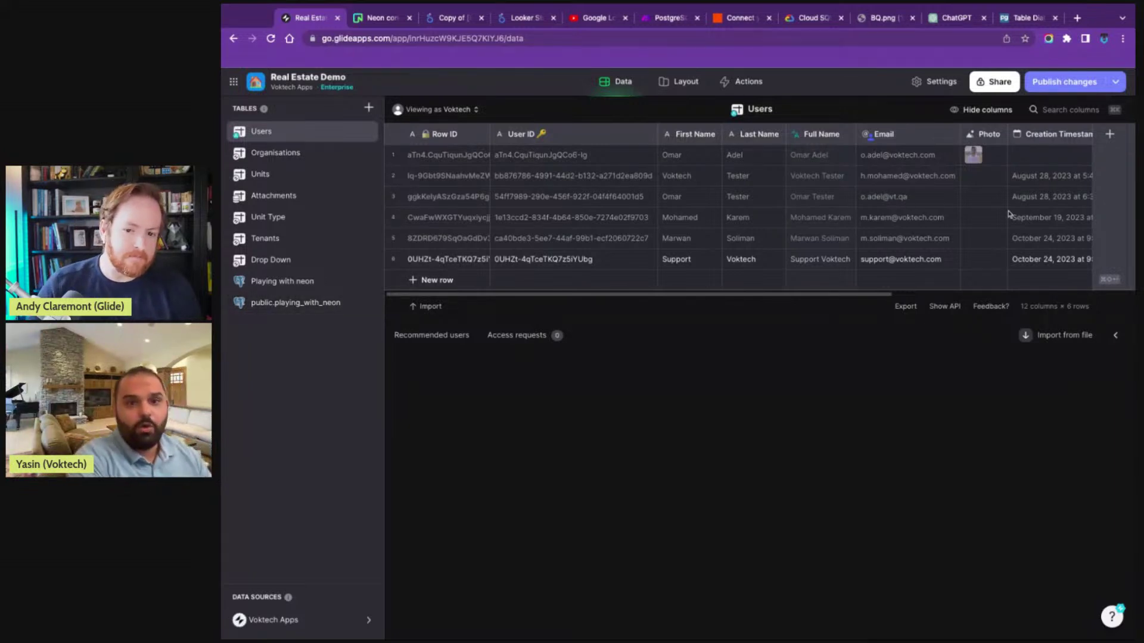
- Start a new Users column, search its types for 'tema', then discard it
{"action": "left_click", "coordinate": [1106, 136]}
{"action": "left_click", "coordinate": [965, 182]}
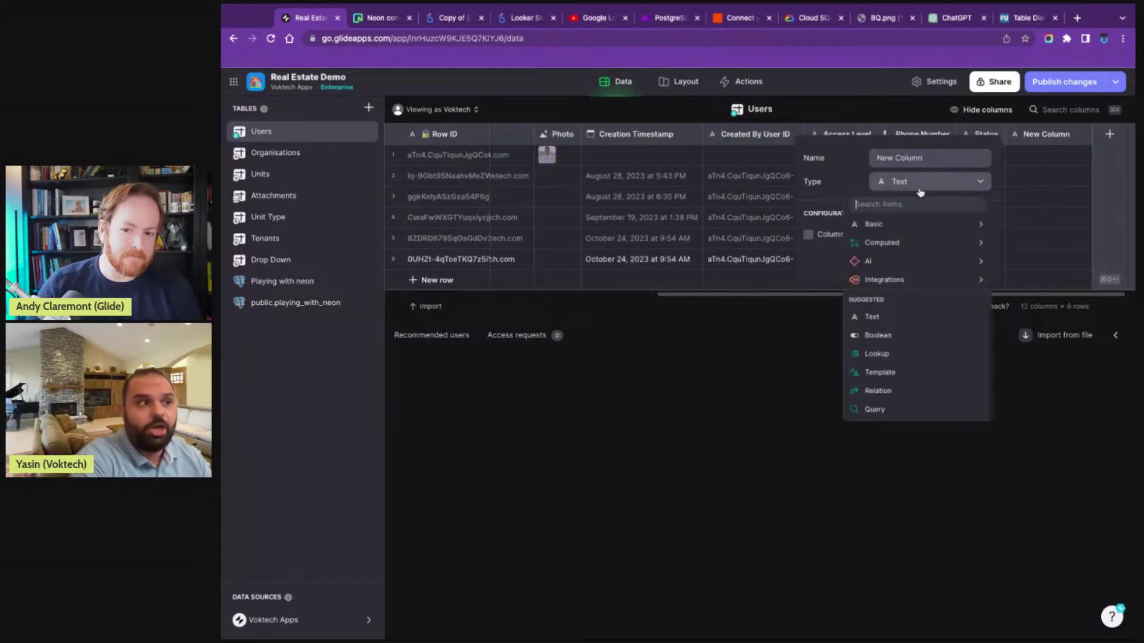
{"action": "mouse_move", "coordinate": [919, 247]}
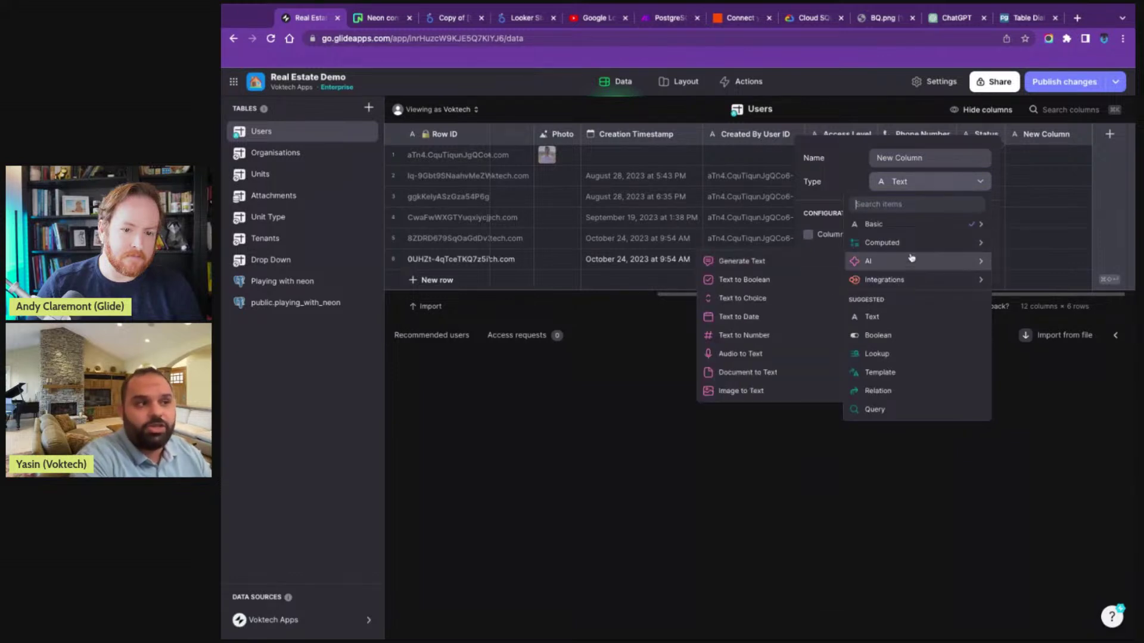
{"action": "left_click", "coordinate": [909, 192]}
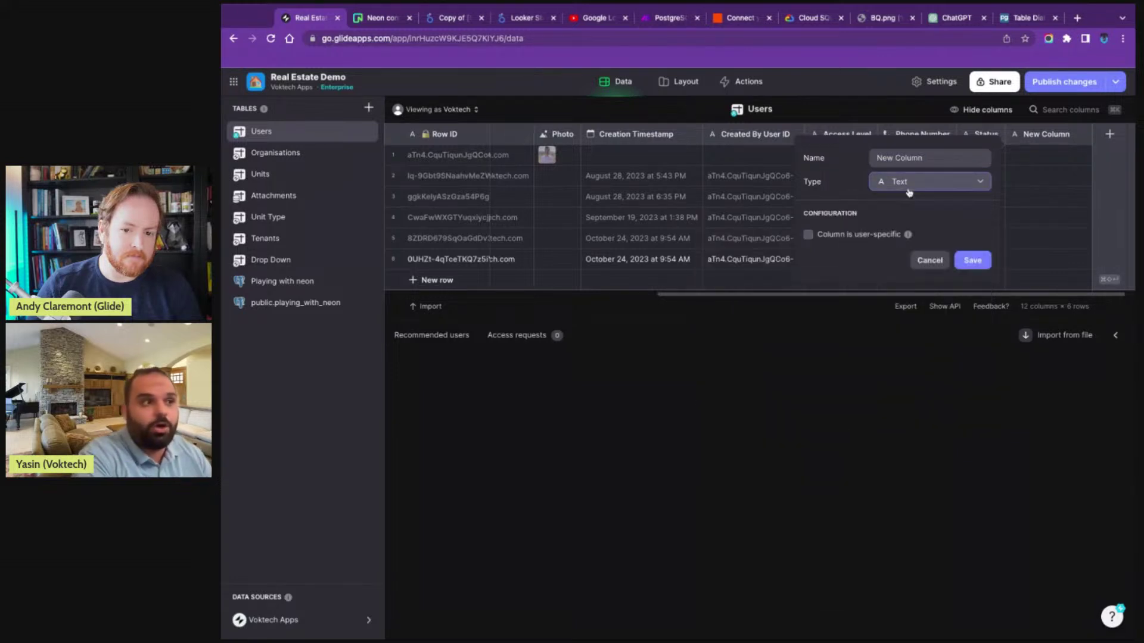
{"action": "left_click", "coordinate": [908, 192]}
{"action": "type", "text": "tema"}
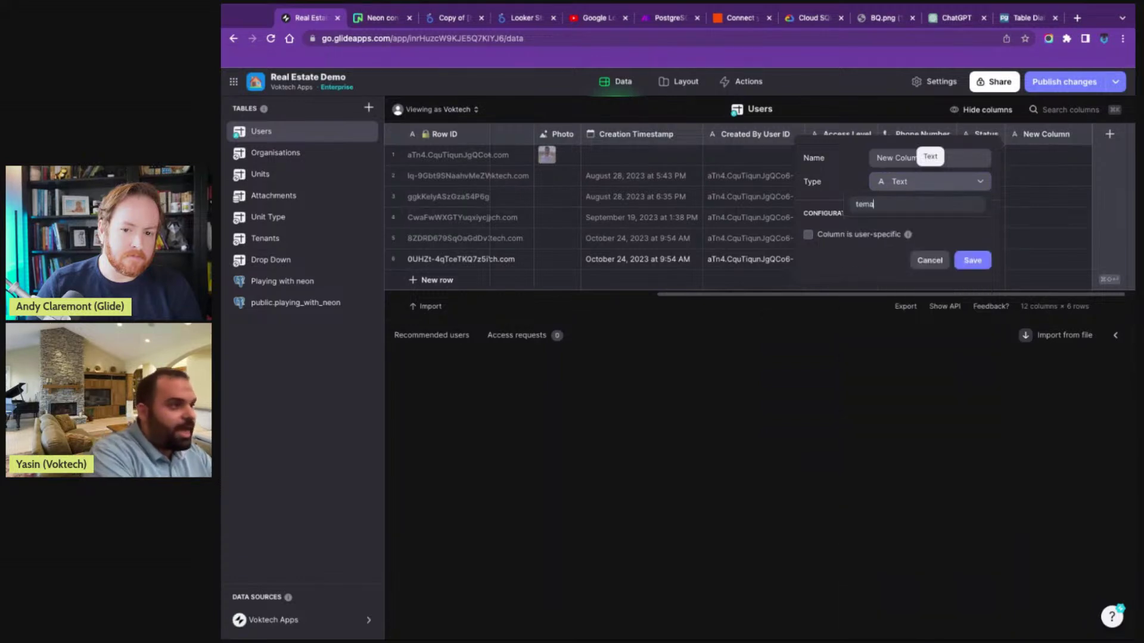
{"action": "left_click", "coordinate": [361, 307]}
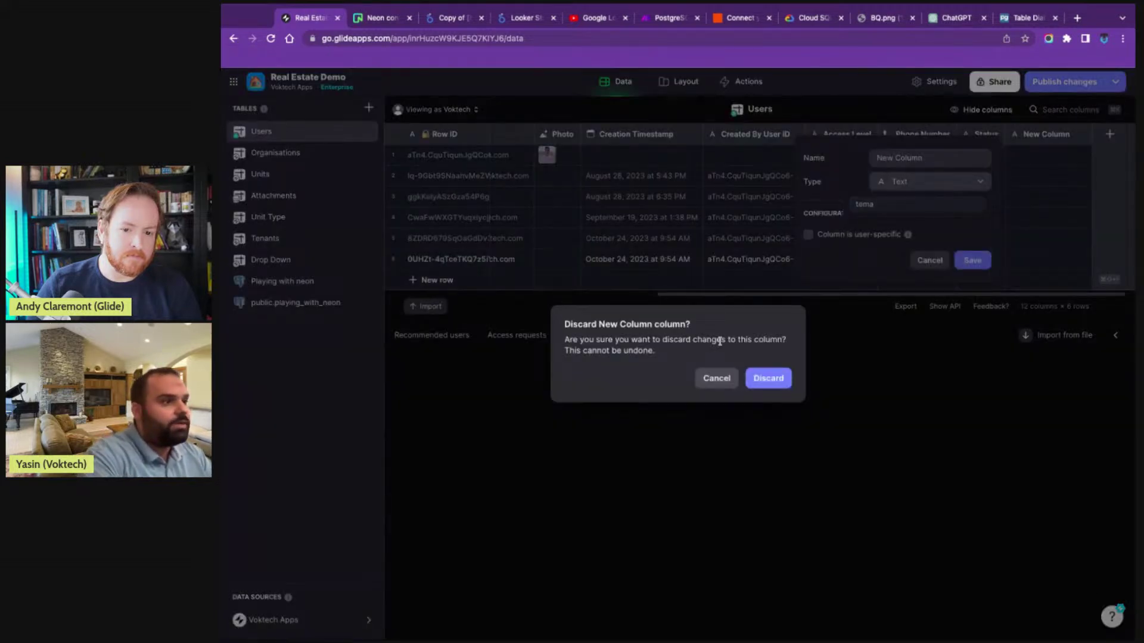
{"action": "left_click", "coordinate": [768, 378]}
- In public.playing_with_neon, add a Template column based on the name column
{"action": "left_click", "coordinate": [334, 304]}
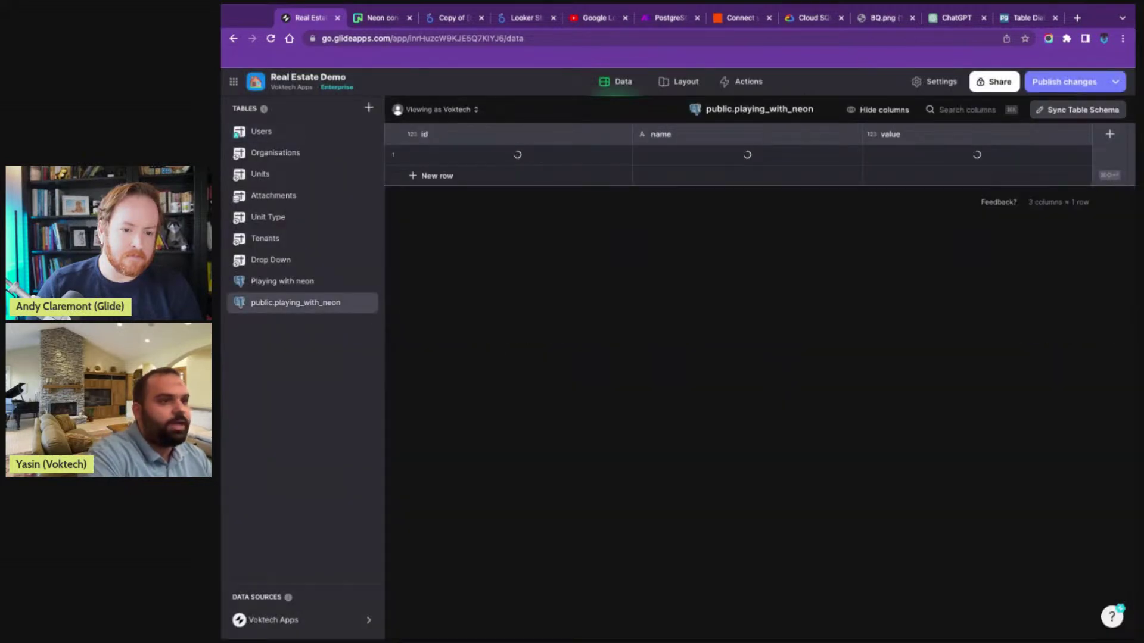
{"action": "left_click", "coordinate": [1109, 134]}
{"action": "left_click", "coordinate": [808, 237]}
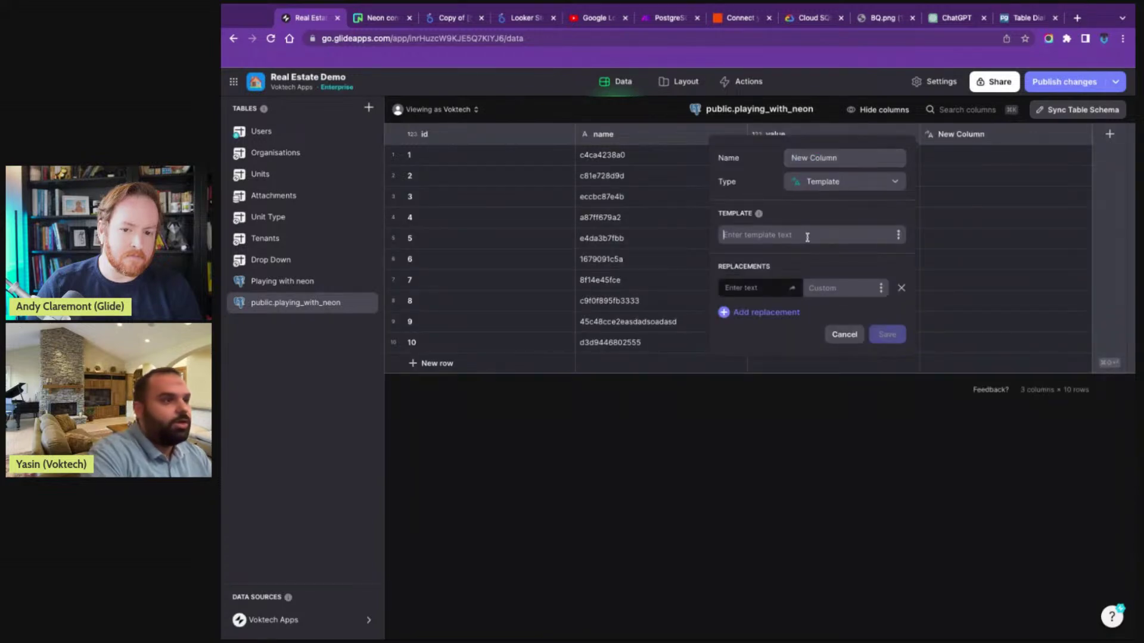
{"action": "left_click", "coordinate": [895, 235]}
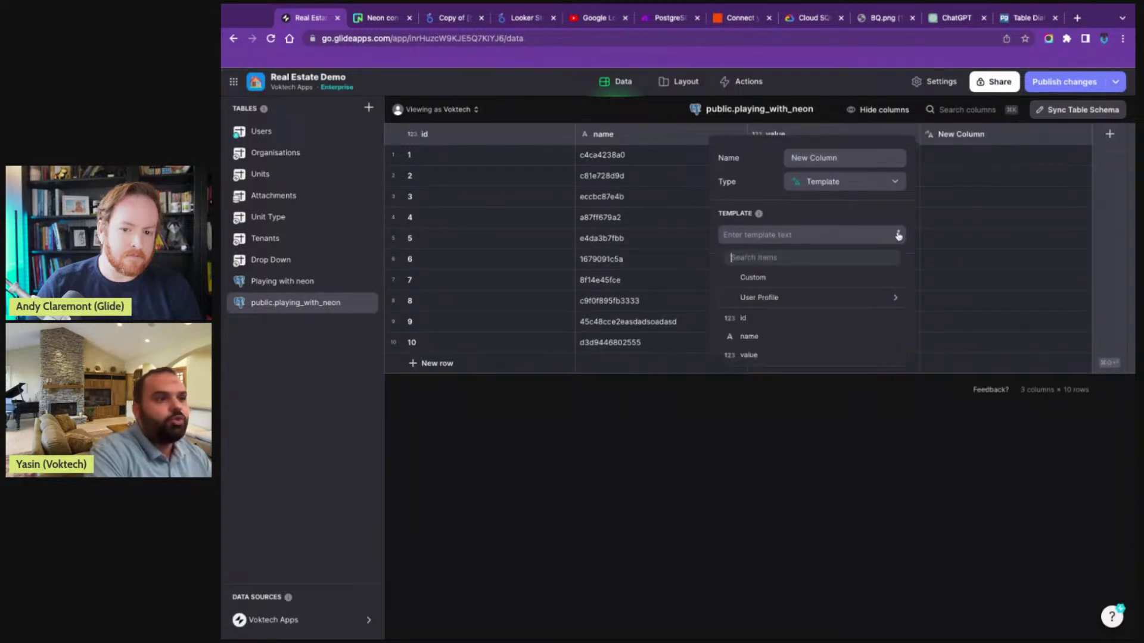
{"action": "left_click", "coordinate": [756, 346]}
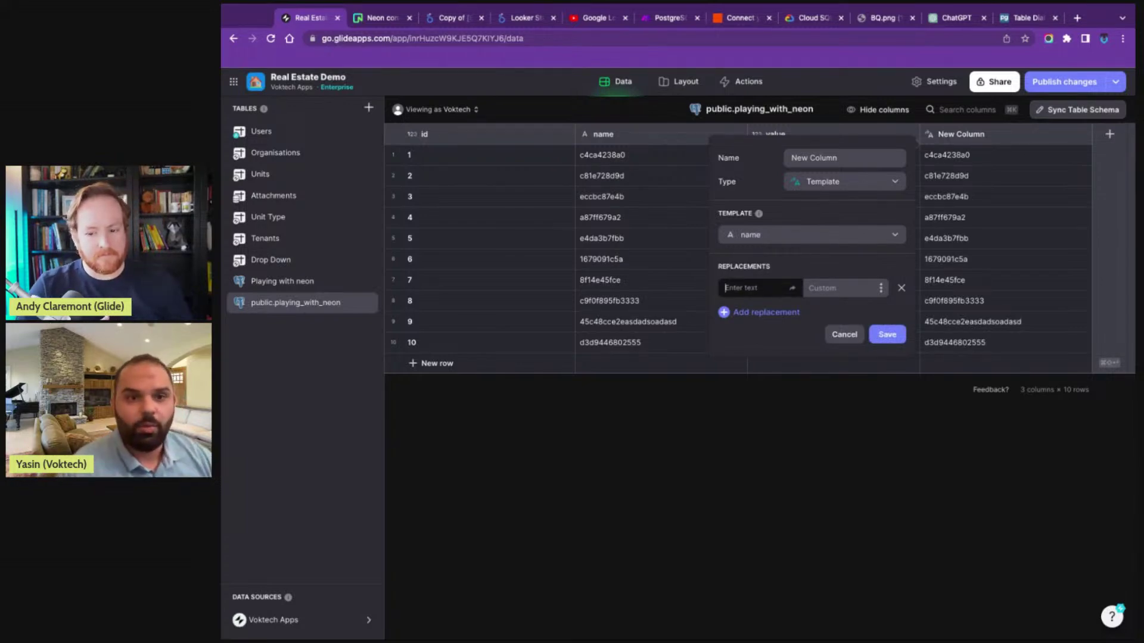
- Switch the new column to a Math type, then discard it
{"action": "left_click", "coordinate": [849, 184]}
{"action": "type", "text": "math"}
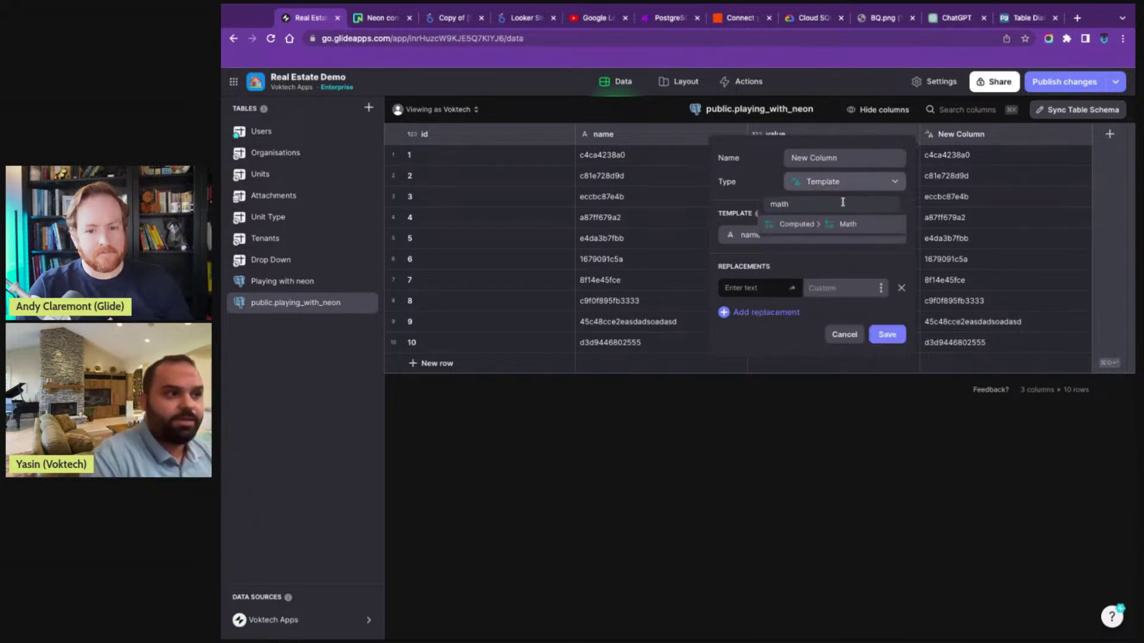
{"action": "left_click", "coordinate": [819, 225]}
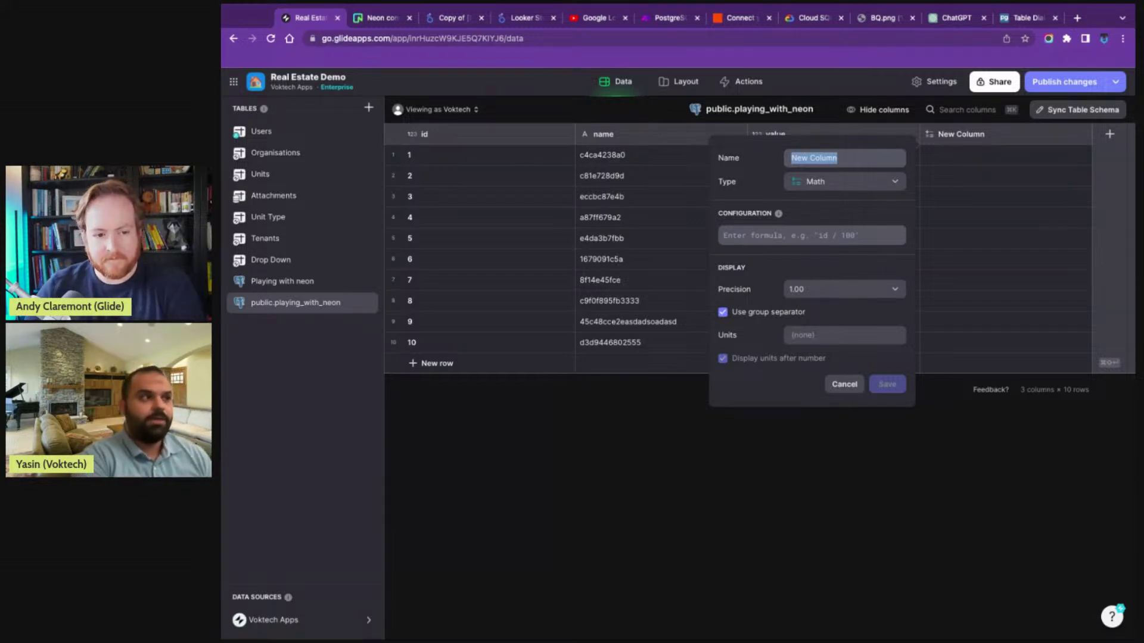
{"action": "left_click", "coordinate": [638, 320]}
{"action": "left_click", "coordinate": [746, 379]}
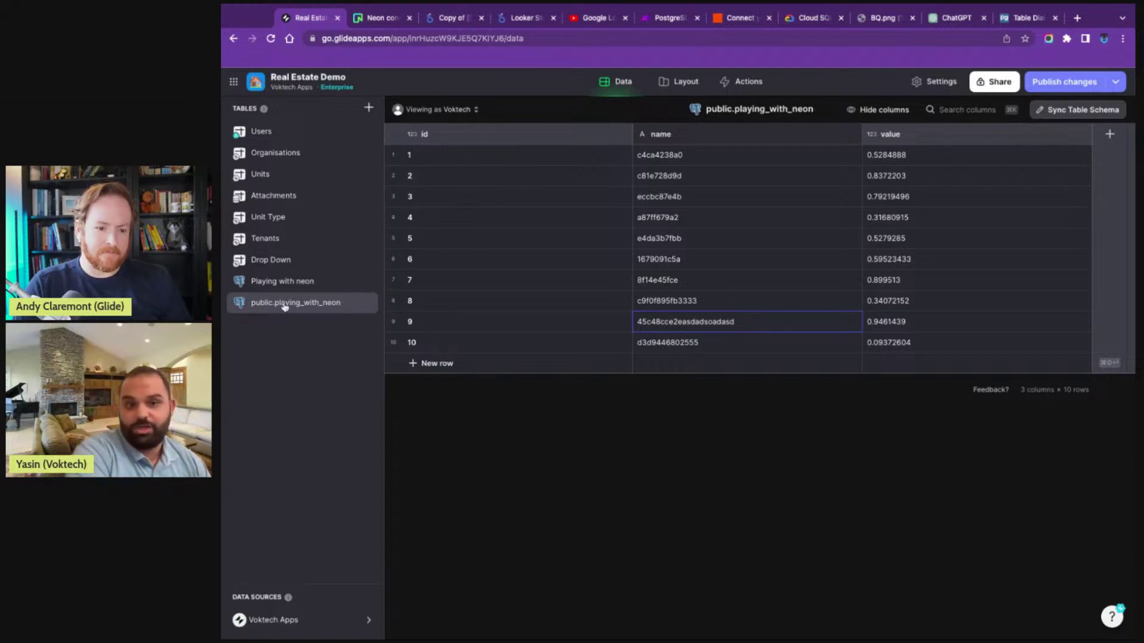
{"action": "left_click", "coordinate": [370, 109]}
- Write a PostgreSQL custom query selecting everything from playing_with_neon and preview its 10 rows
{"action": "mouse_move", "coordinate": [471, 283]}
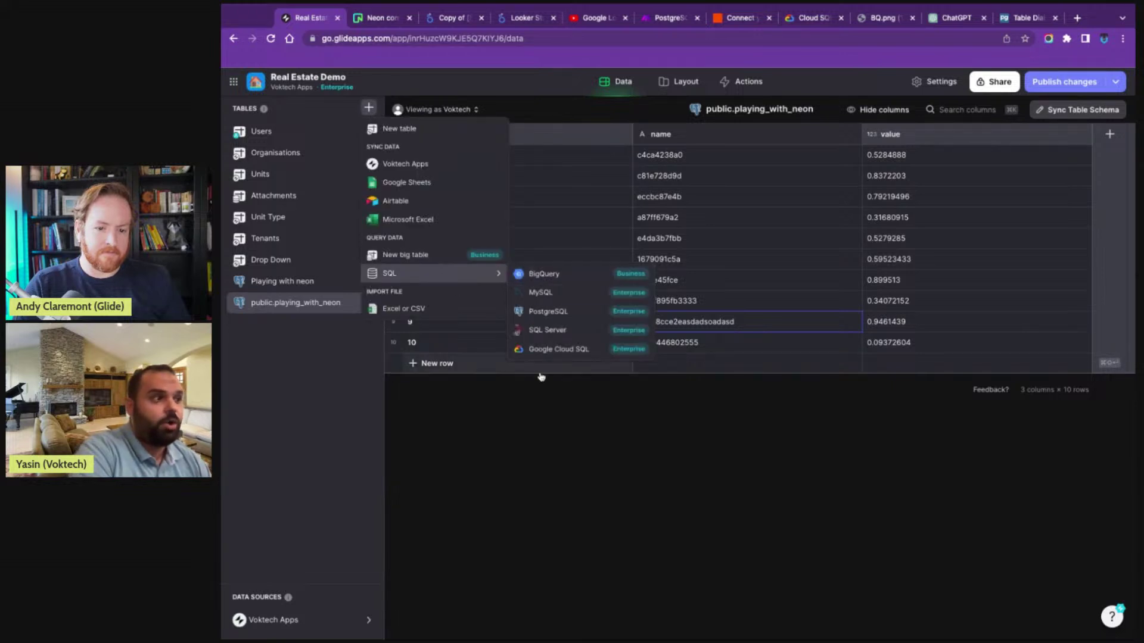
{"action": "left_click", "coordinate": [549, 312]}
{"action": "left_click", "coordinate": [720, 469]}
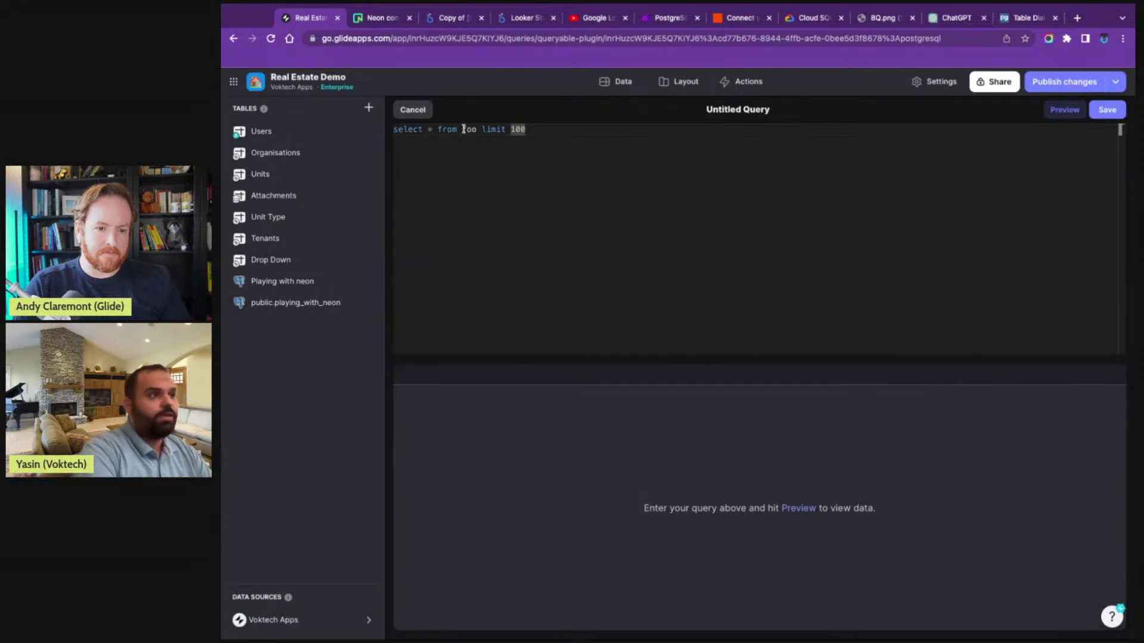
{"action": "left_click_drag", "start_coordinate": [459, 130], "coordinate": [561, 132]}
{"action": "key", "text": "BackSpace"}
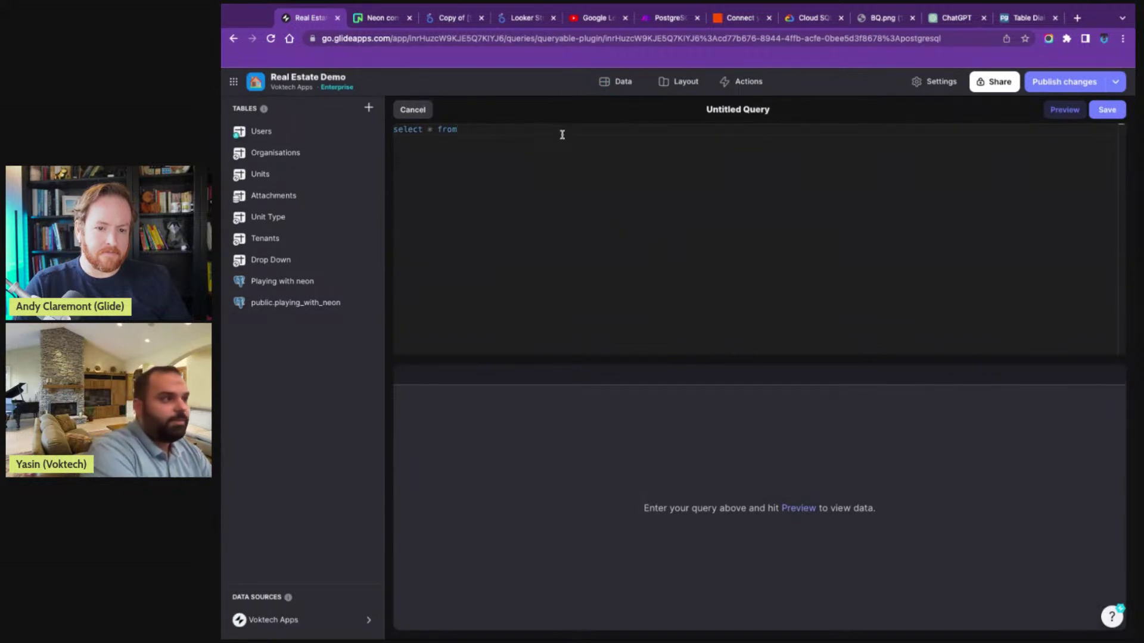
{"action": "type", "text": "plahing"}
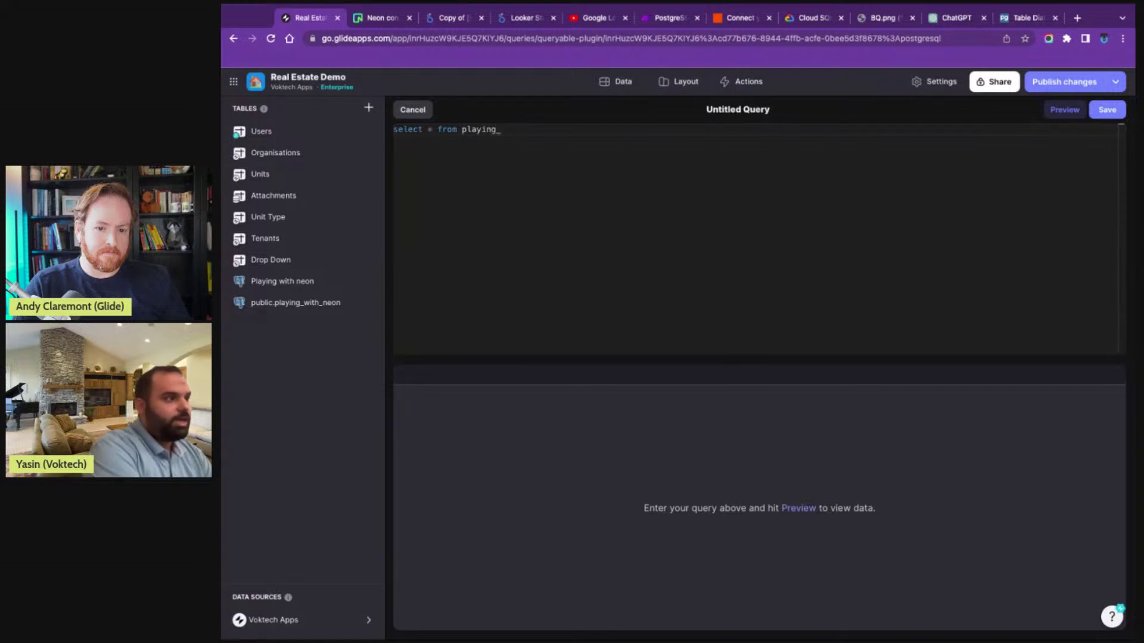
{"action": "type", "text": "_with_neon"}
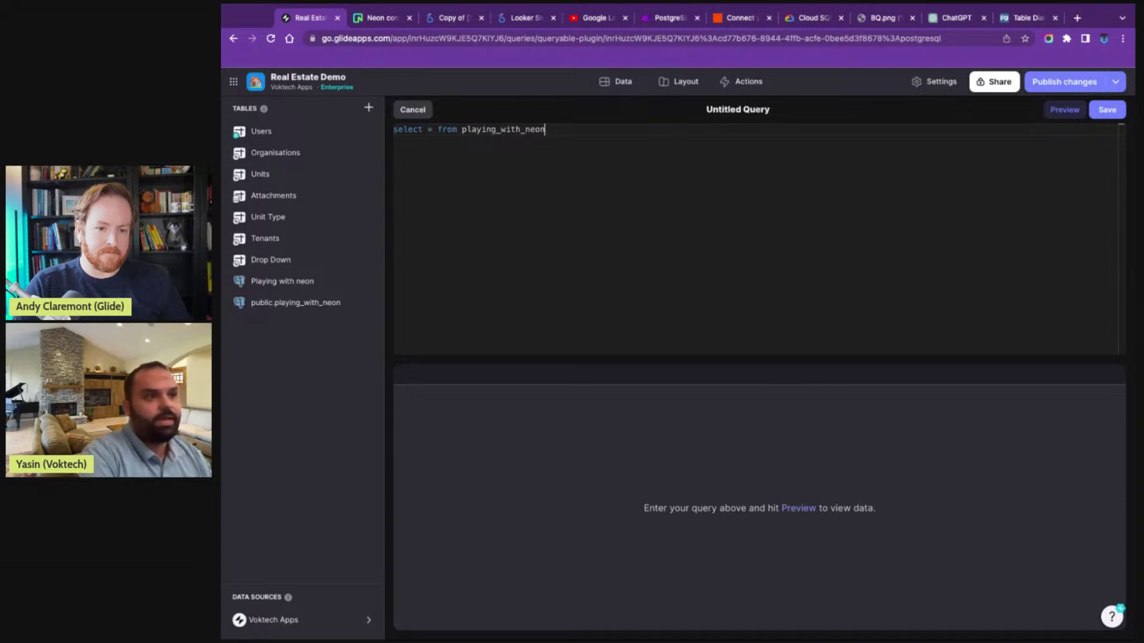
{"action": "left_click", "coordinate": [1064, 110]}
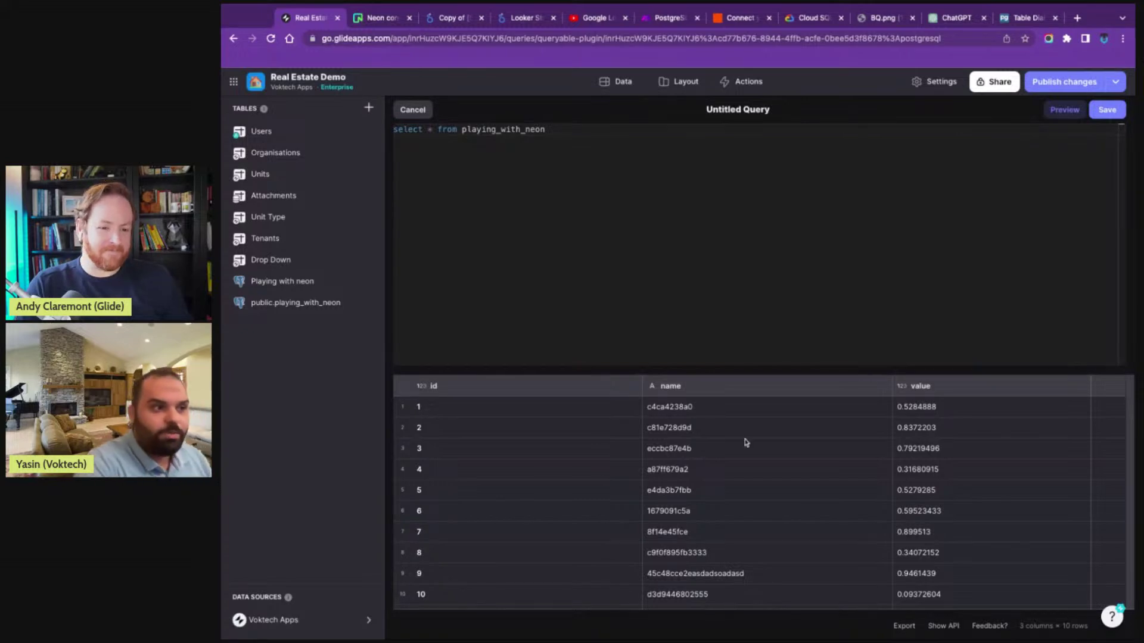
- Rename the query to 'Custom query' and save it
{"action": "triple_click", "coordinate": [734, 109]}
{"action": "type", "text": "Cutsom"}
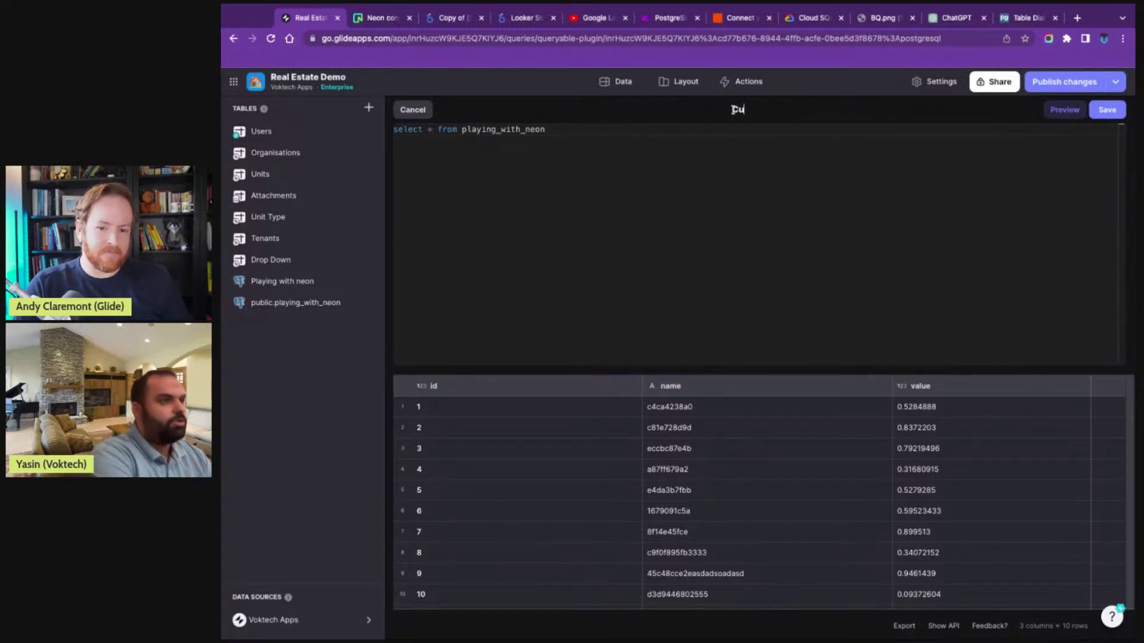
{"action": "key", "text": "BackSpace"}
{"action": "key", "text": "BackSpace"}
{"action": "key", "text": "BackSpace"}
{"action": "key", "text": "BackSpace"}
{"action": "type", "text": "stom query"}
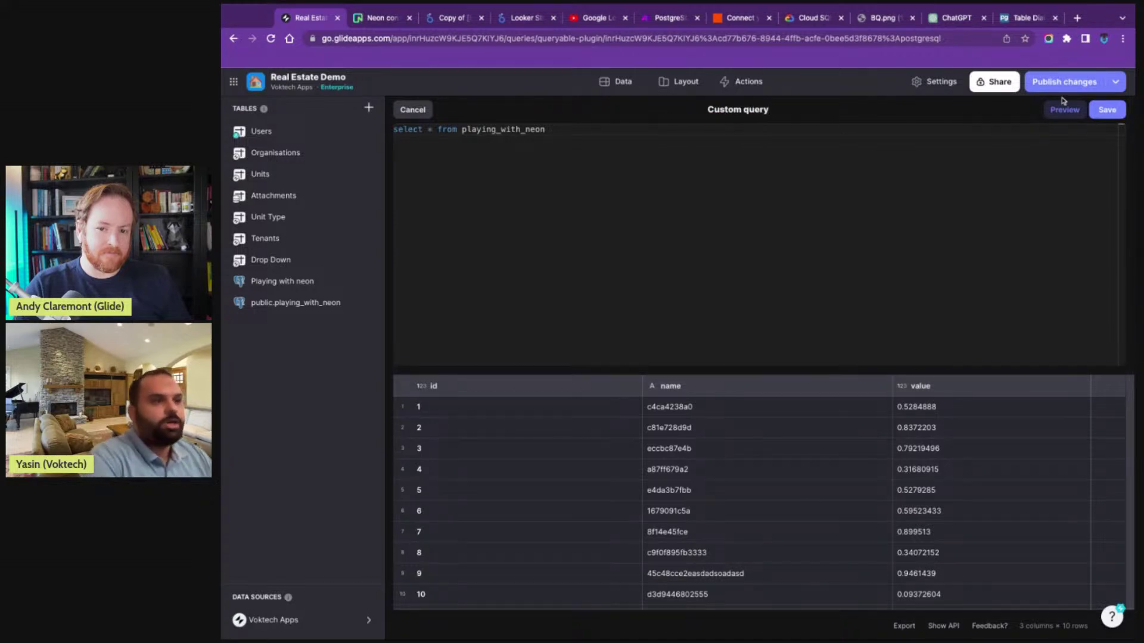
{"action": "left_click", "coordinate": [1107, 110]}
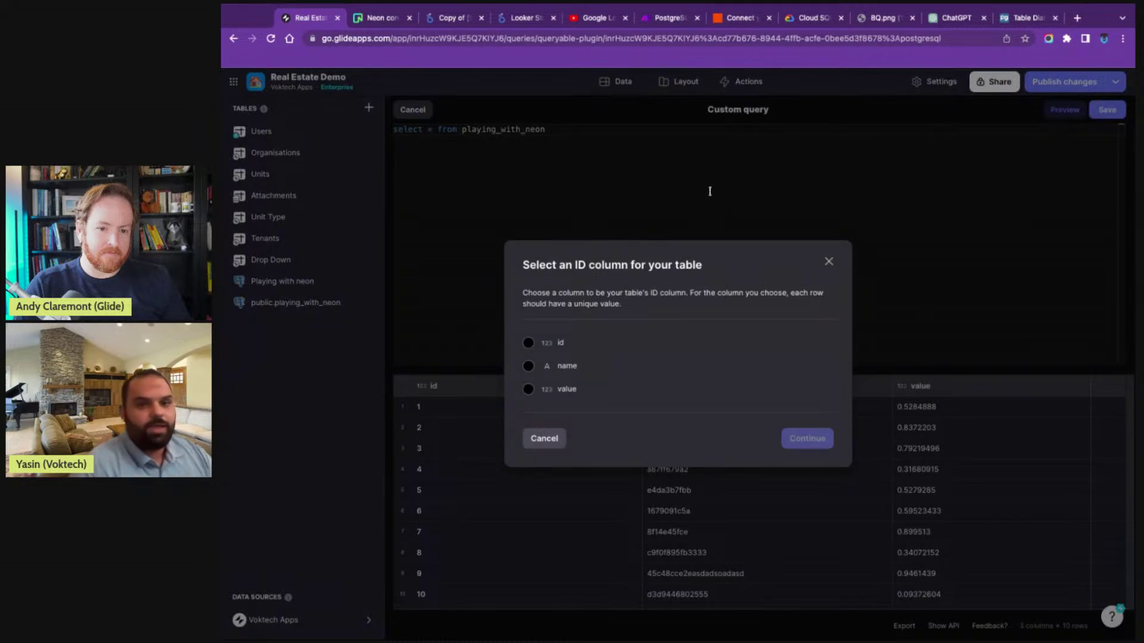
- Use id as the unique ID column and open the new Custom query table's 10 rows
{"action": "left_click", "coordinate": [552, 345]}
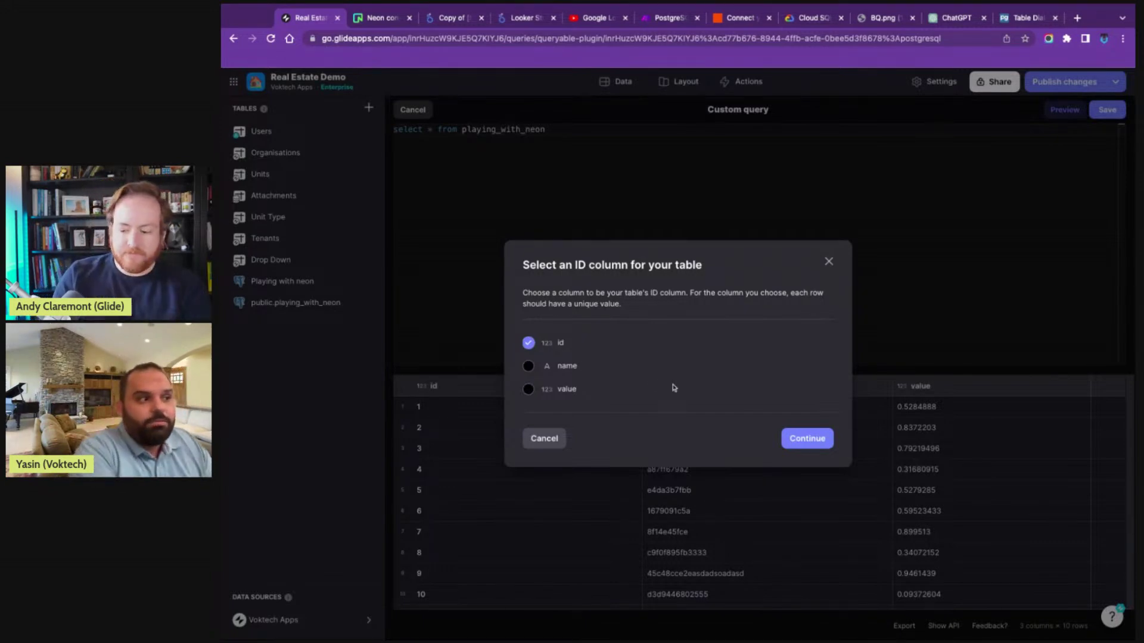
{"action": "left_click", "coordinate": [809, 439]}
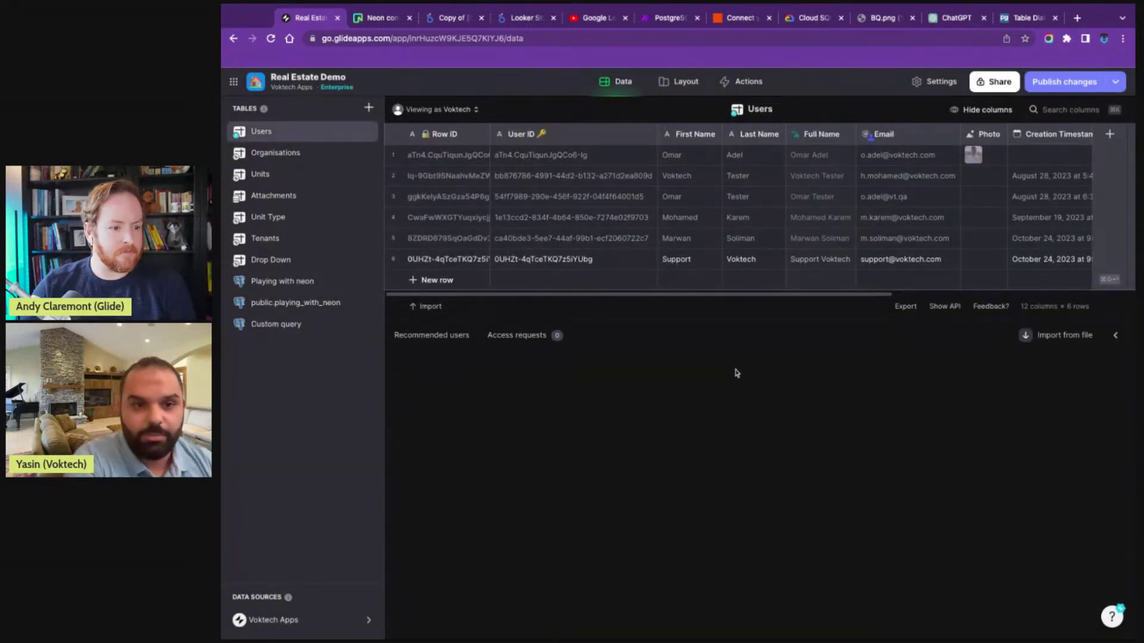
{"action": "double_click", "coordinate": [304, 326]}
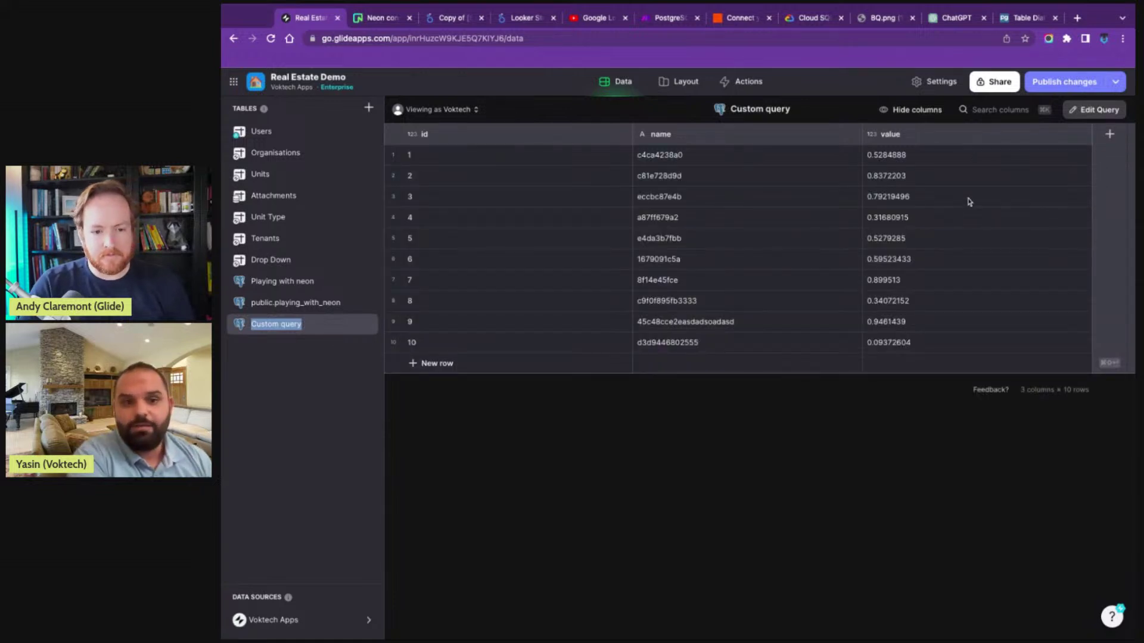
- Add a Relation column right of name, keeping id and browsing public.playing_with_neon columns to match
{"action": "left_click", "coordinate": [853, 134]}
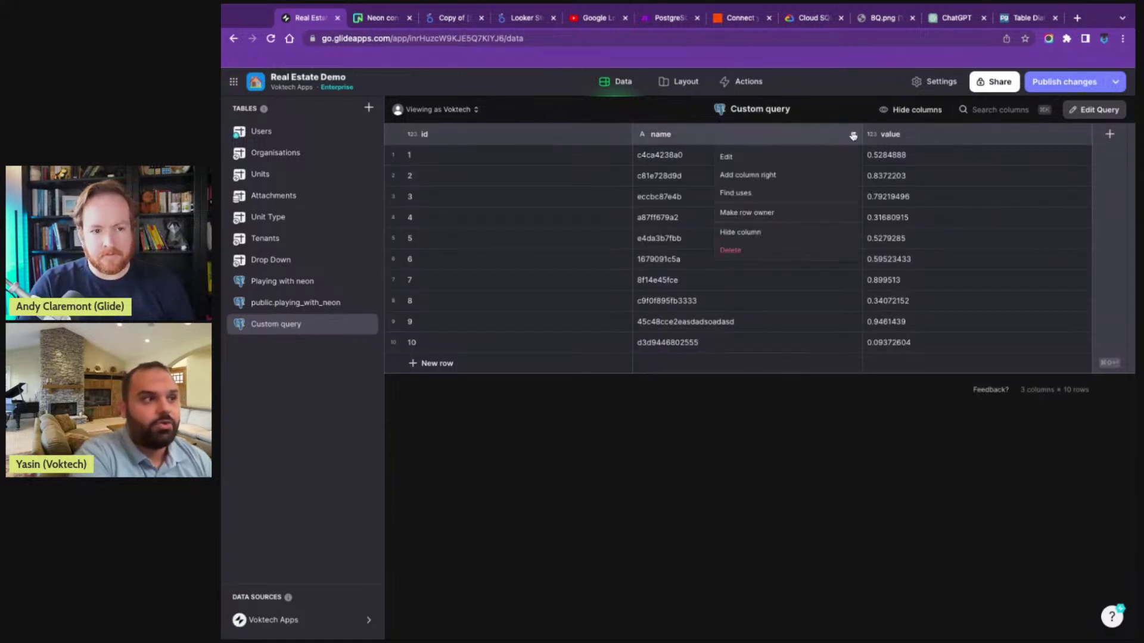
{"action": "left_click", "coordinate": [789, 185]}
{"action": "left_click", "coordinate": [706, 182]}
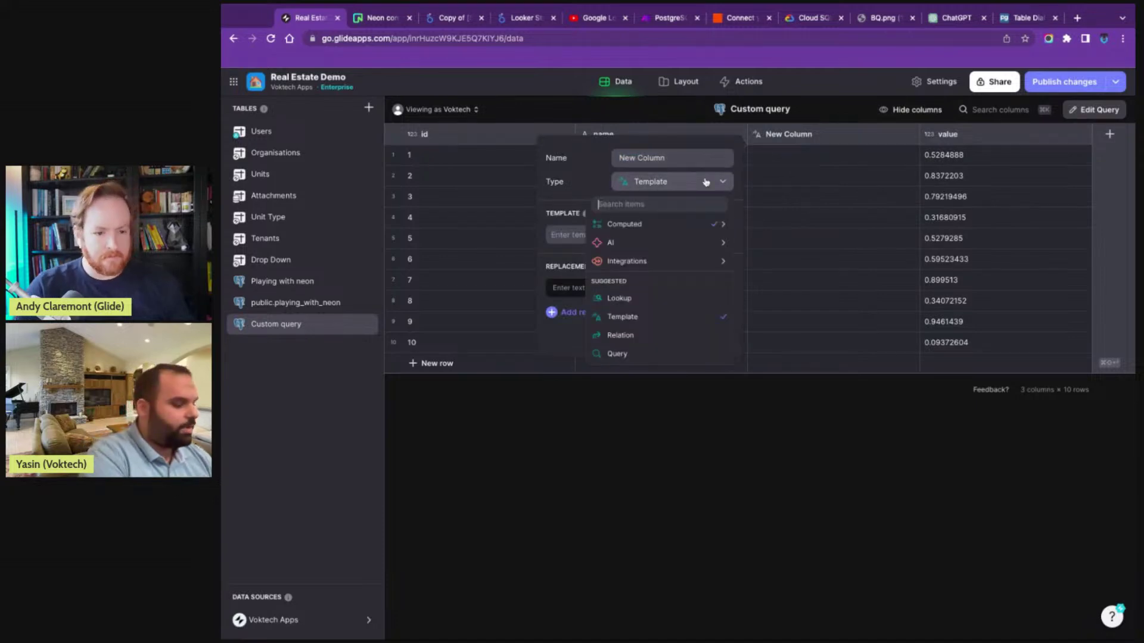
{"action": "left_click", "coordinate": [620, 336]}
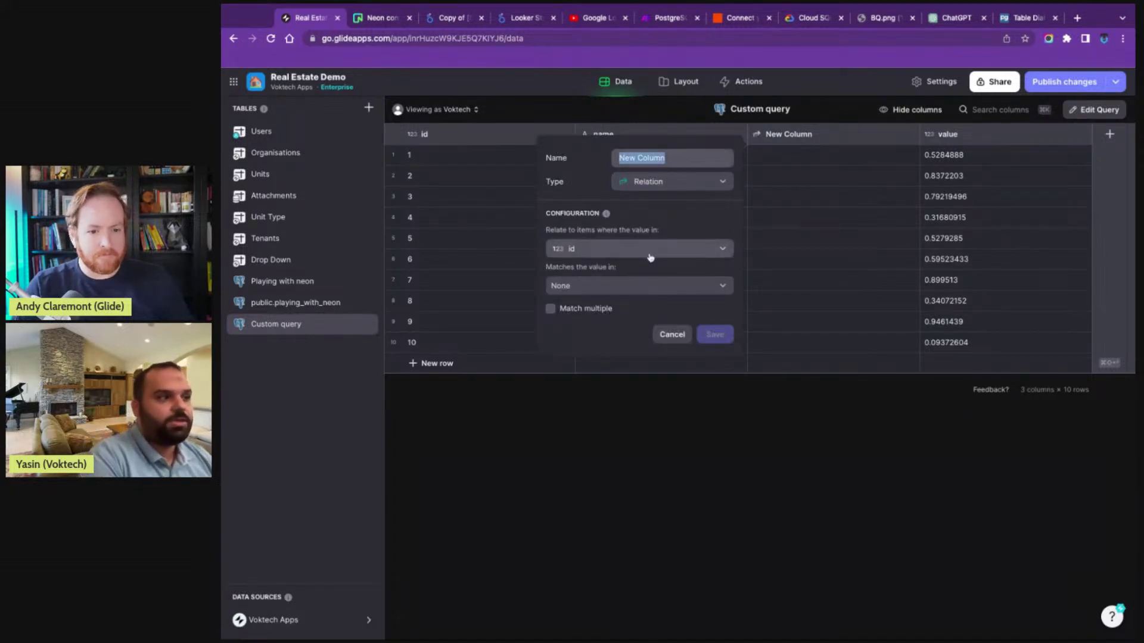
{"action": "left_click", "coordinate": [650, 253]}
{"action": "left_click", "coordinate": [646, 289]}
{"action": "left_click", "coordinate": [646, 287]}
{"action": "mouse_move", "coordinate": [689, 480]}
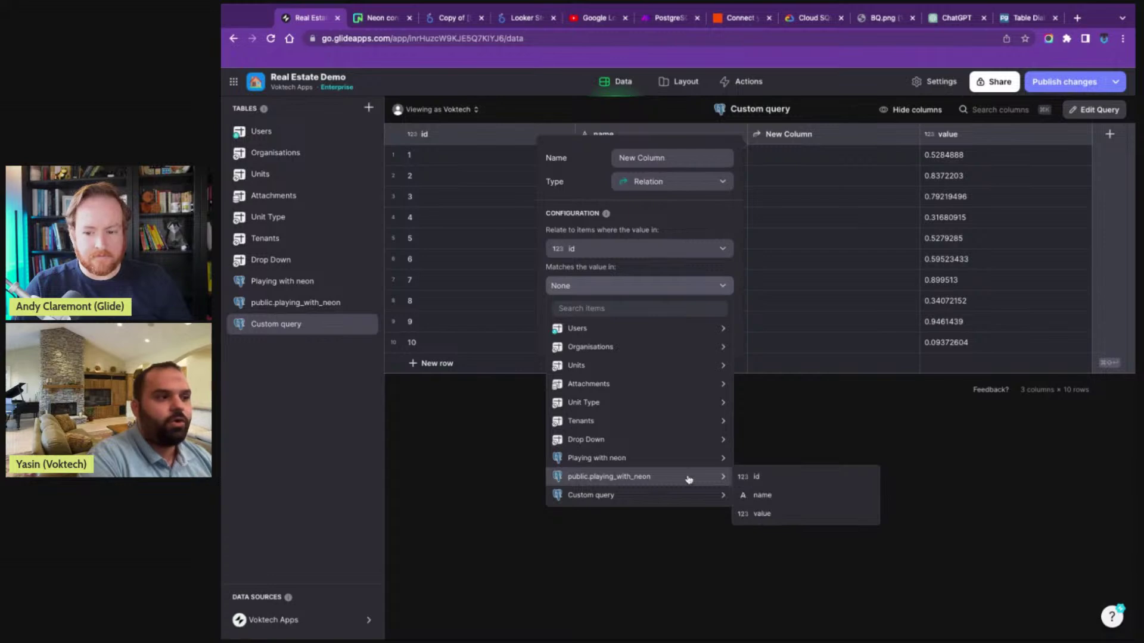
{"action": "mouse_move", "coordinate": [641, 396]}
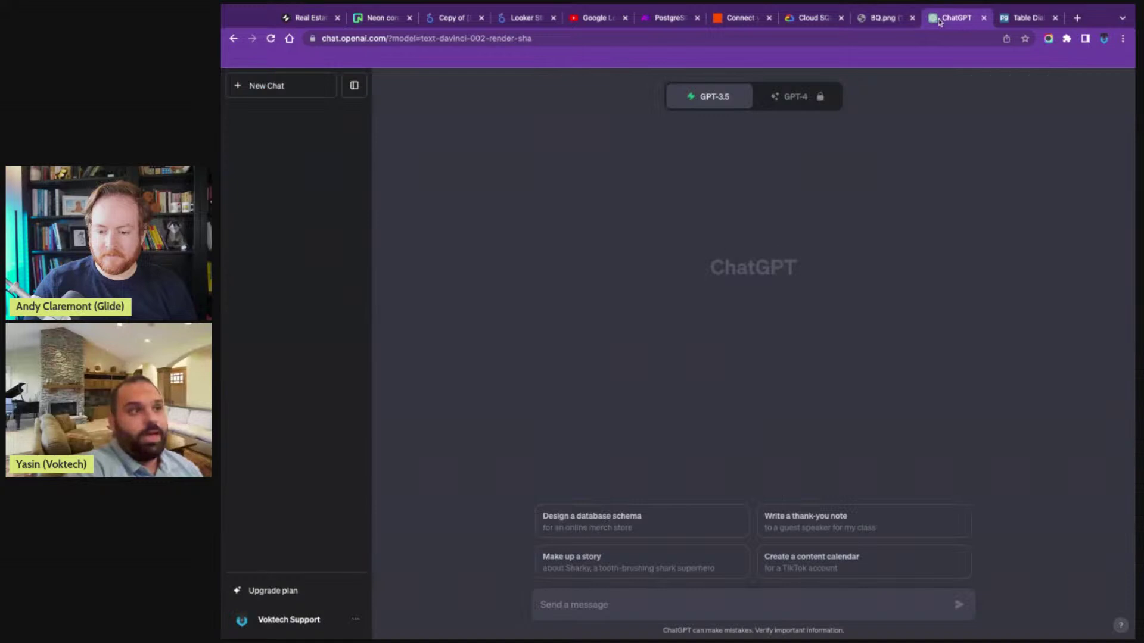
{"action": "left_click", "coordinate": [941, 18]}
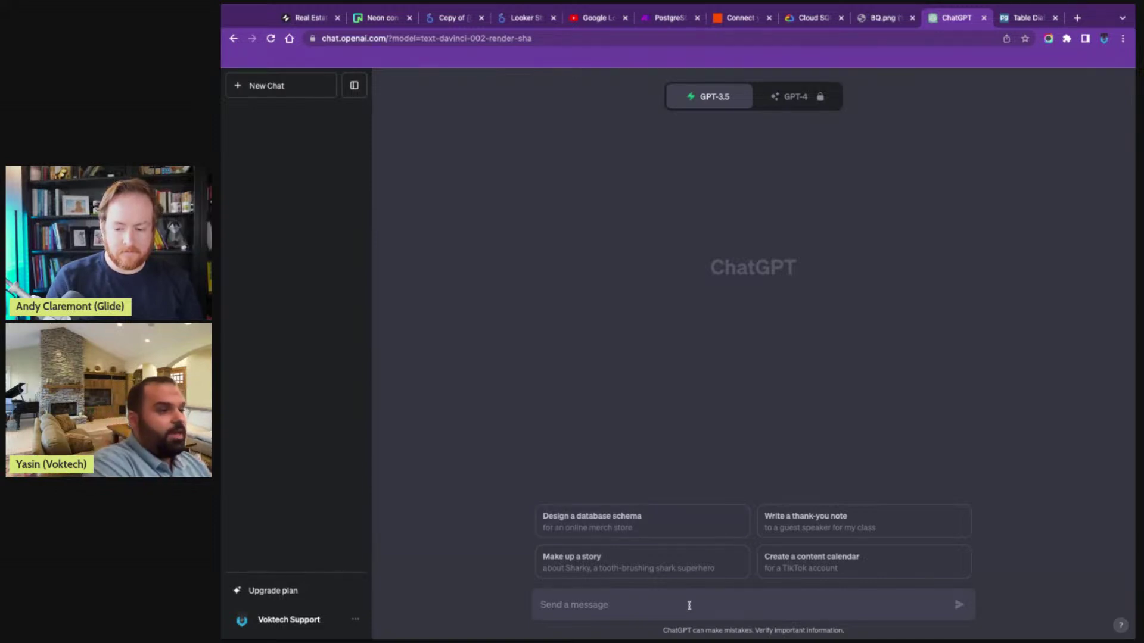
- Ask ChatGPT for a Postgres to-do list table and copy the generated CREATE TABLE todo_list SQL
{"action": "type", "text": "cre"}
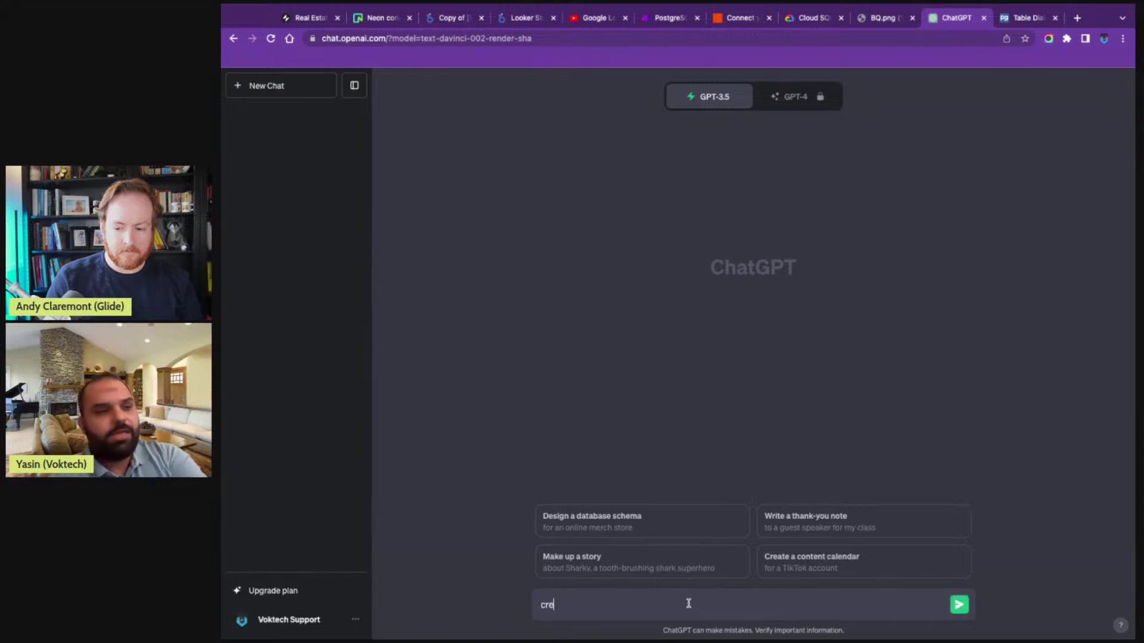
{"action": "type", "text": "ate for"}
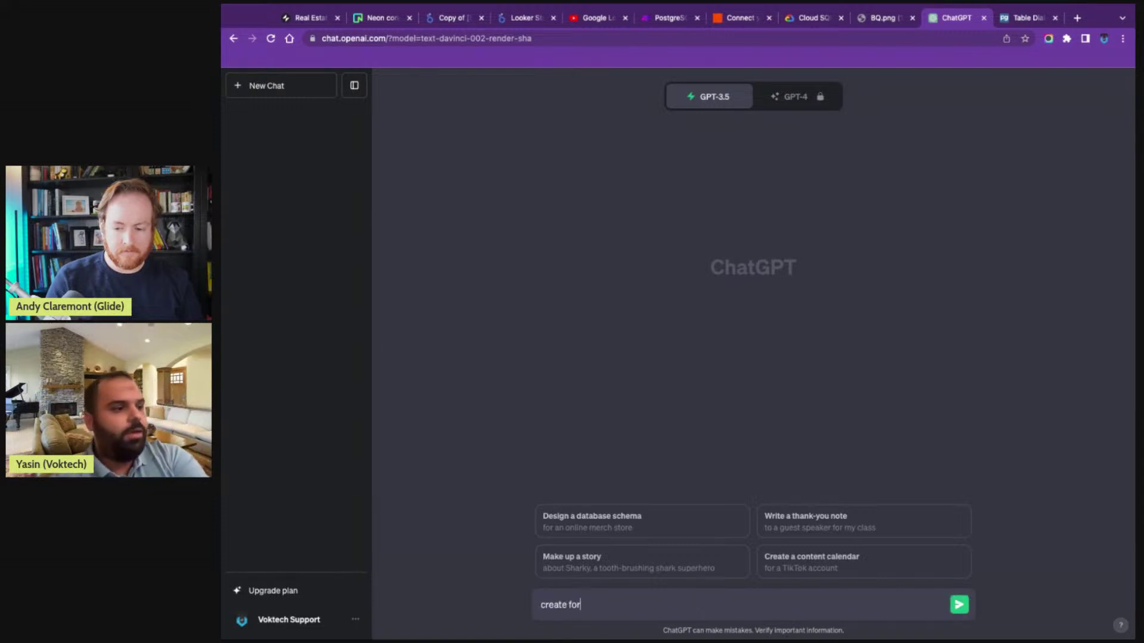
{"action": "type", "text": " me a postgres"}
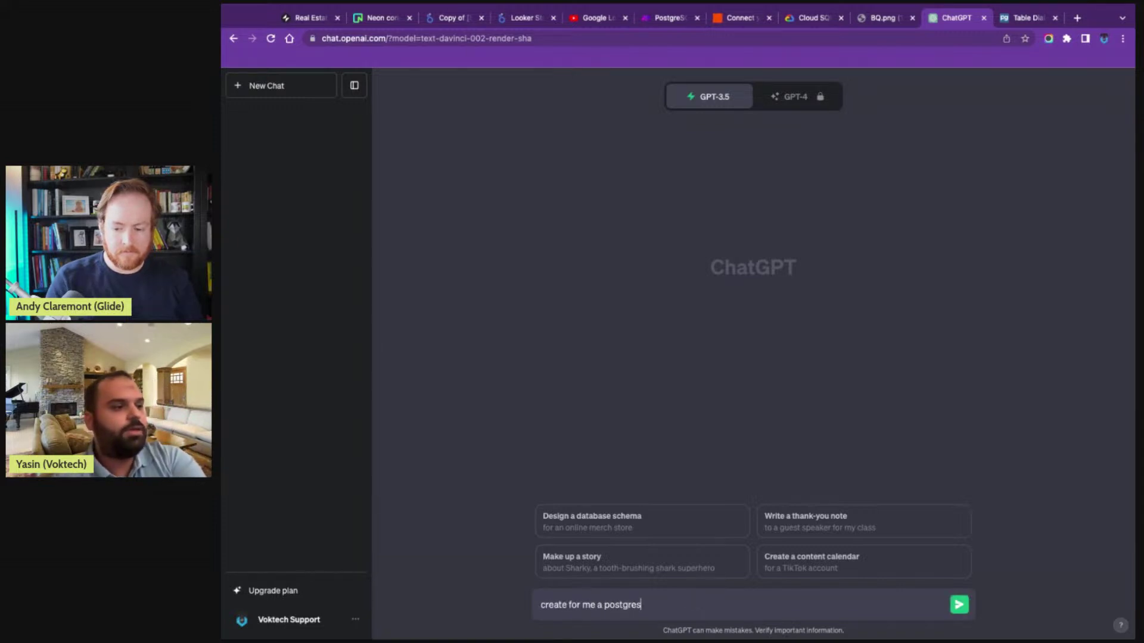
{"action": "type", "text": "s tabe for a todo"}
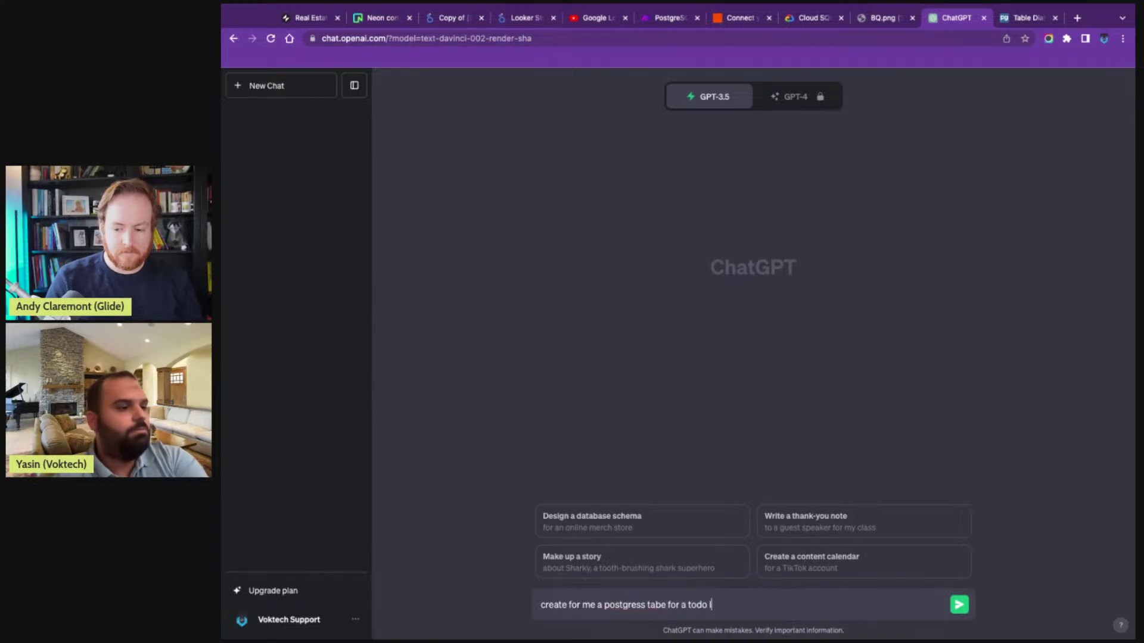
{"action": "type", "text": " list"}
{"action": "key", "text": "Return"}
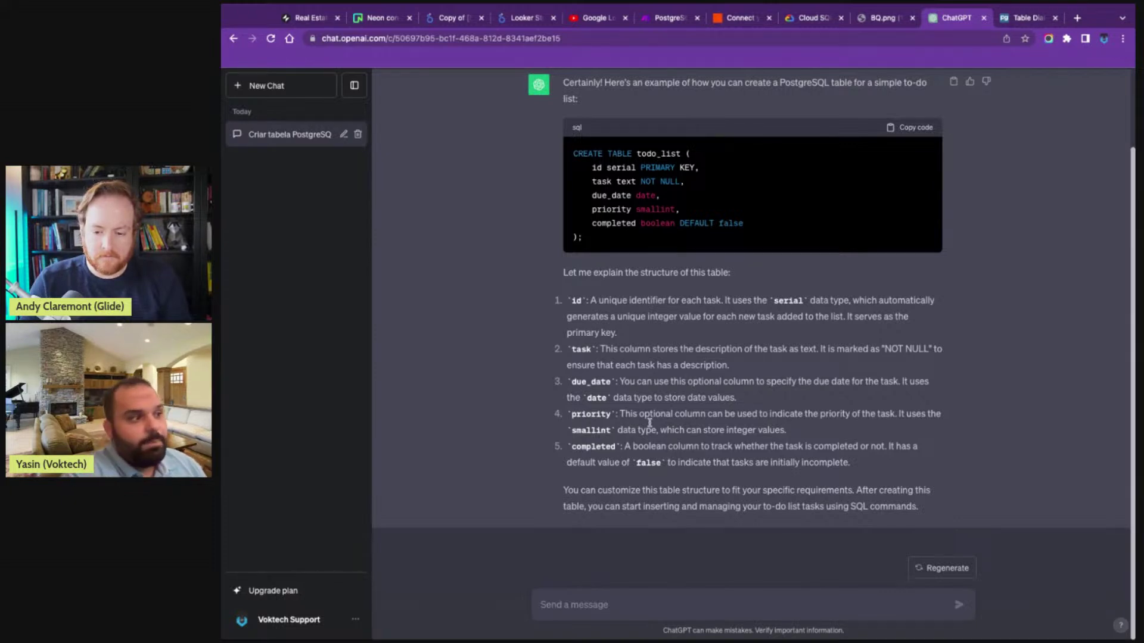
{"action": "left_click_drag", "start_coordinate": [622, 417], "coordinate": [887, 424]}
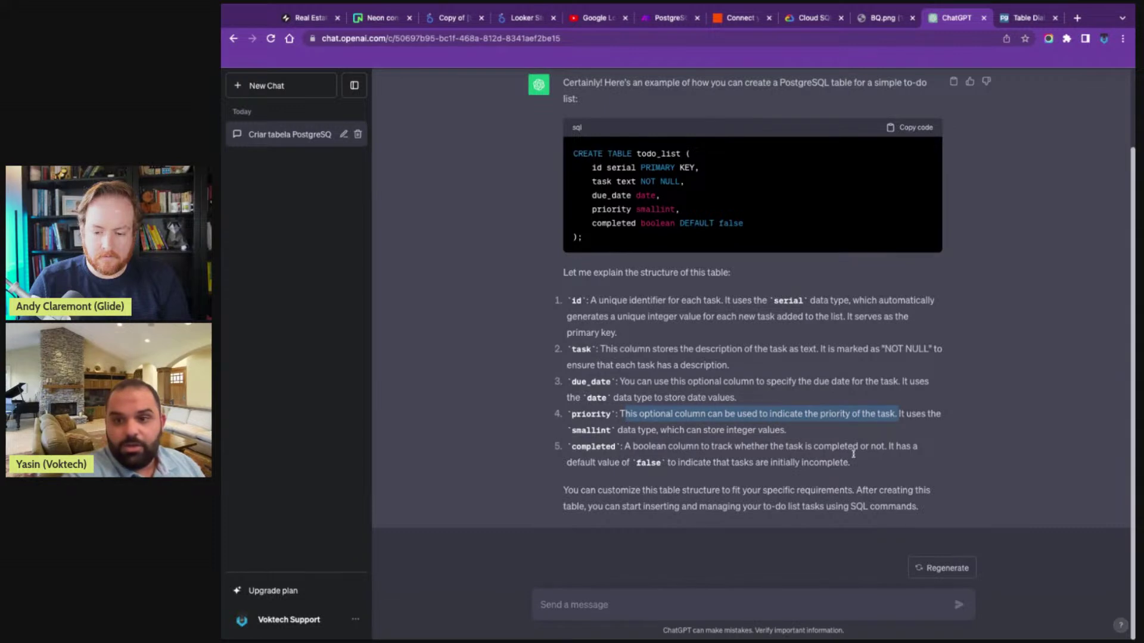
{"action": "left_click", "coordinate": [903, 128]}
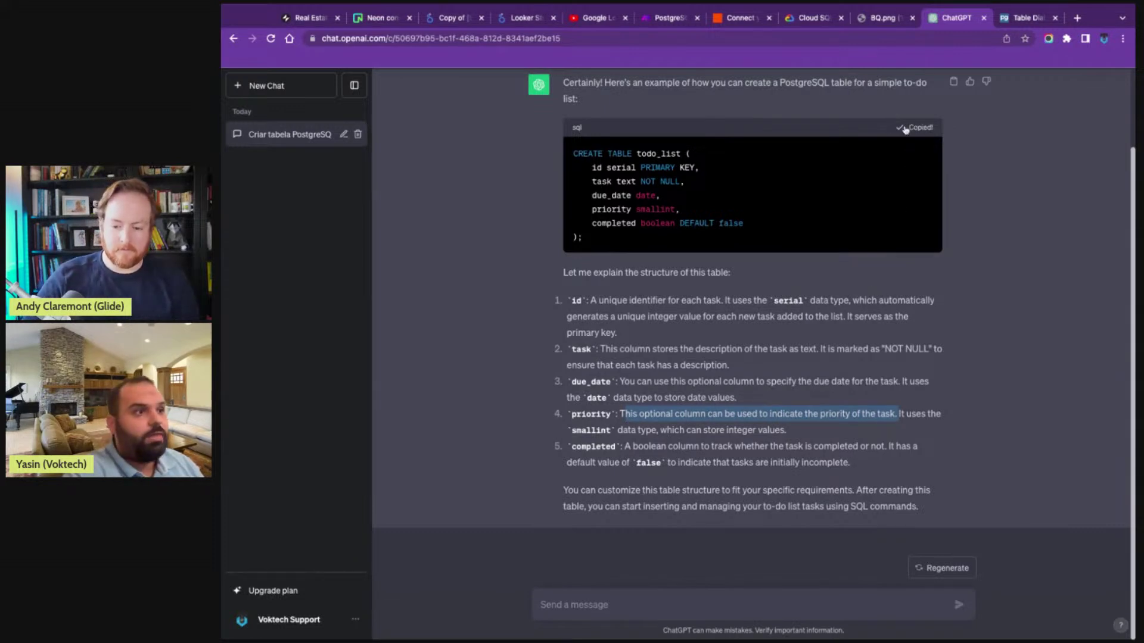
{"action": "left_click", "coordinate": [386, 24]}
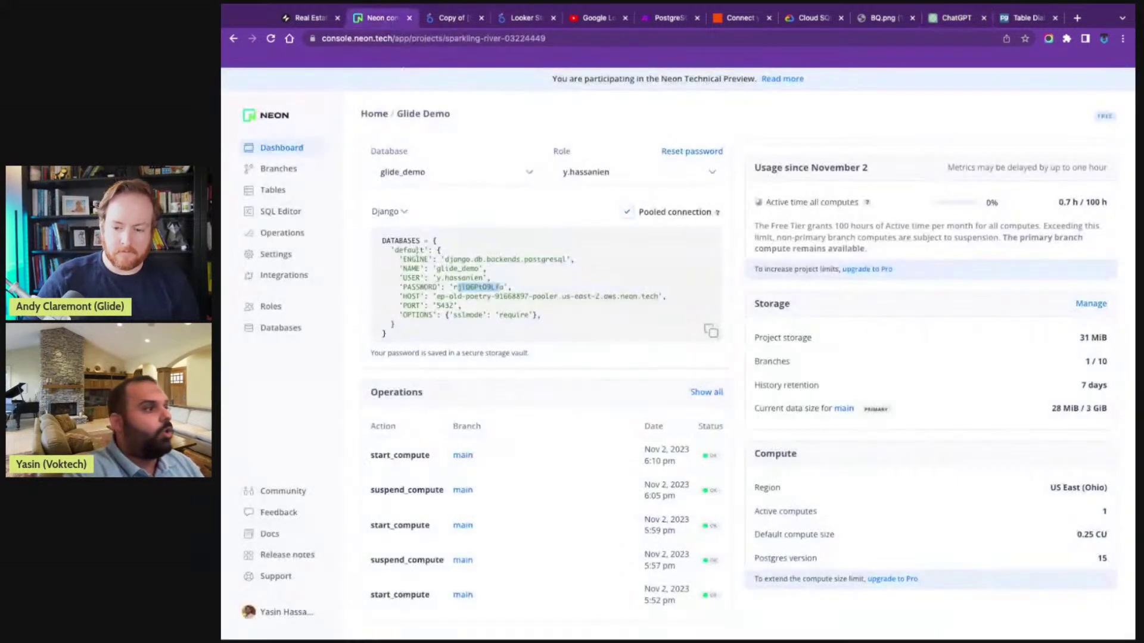
- Replace the old query in Neon's SQL Editor with the CREATE TABLE todo_list statement and run it
{"action": "left_click", "coordinate": [287, 210]}
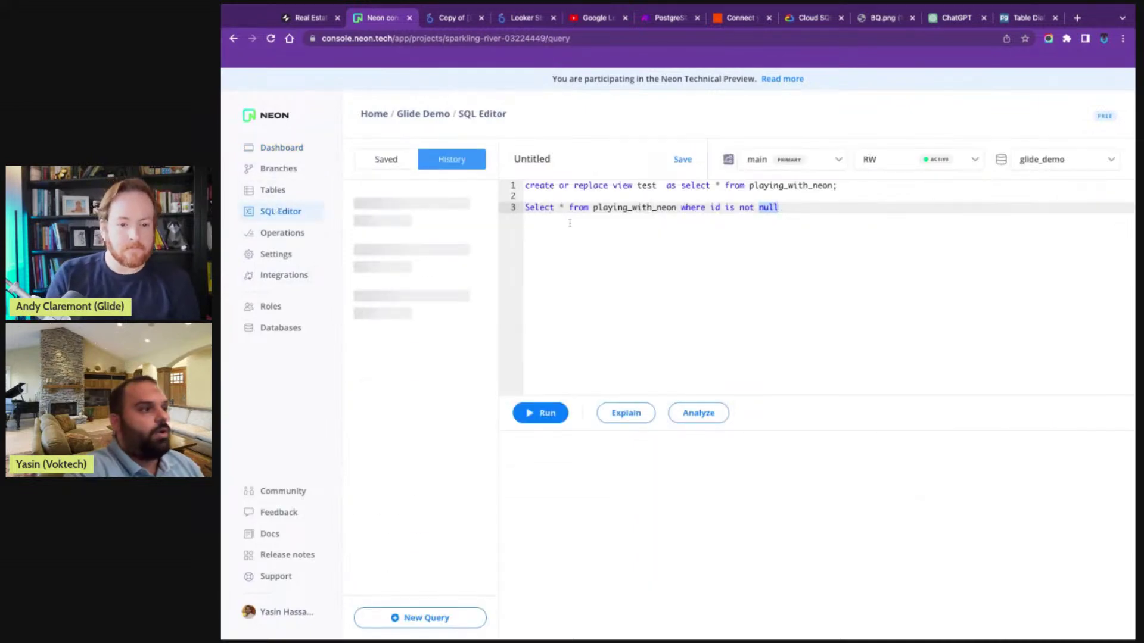
{"action": "left_click_drag", "start_coordinate": [779, 207], "coordinate": [524, 208]}
{"action": "left_click_drag", "start_coordinate": [778, 208], "coordinate": [559, 157]}
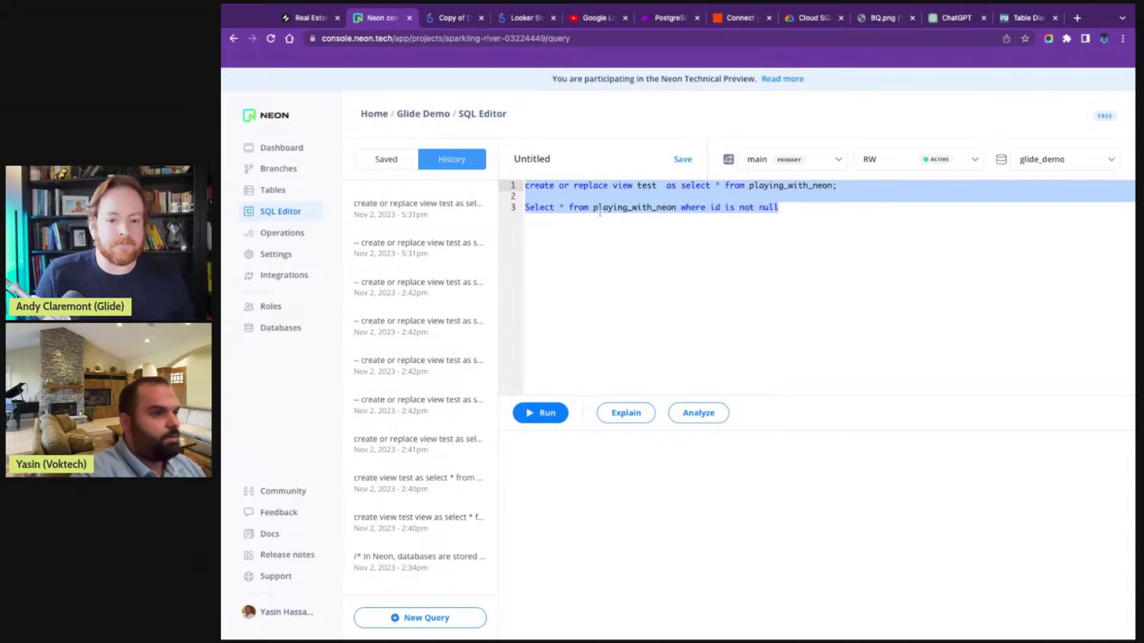
{"action": "key", "text": "BackSpace"}
{"action": "type", "text": "CREATE TABLE todo_list (     id serial PRIMARY KEY,     task text NOT NULL,     due_date date,     priority smallint,     completed boolean DEFAULT false );"}
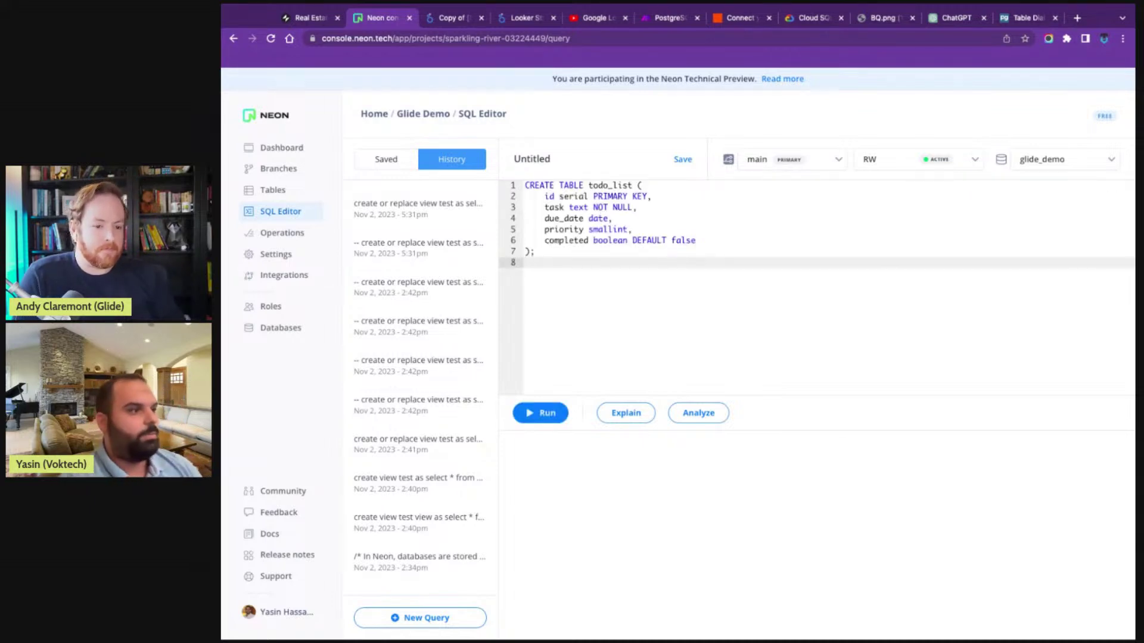
{"action": "key", "text": "super+Return"}
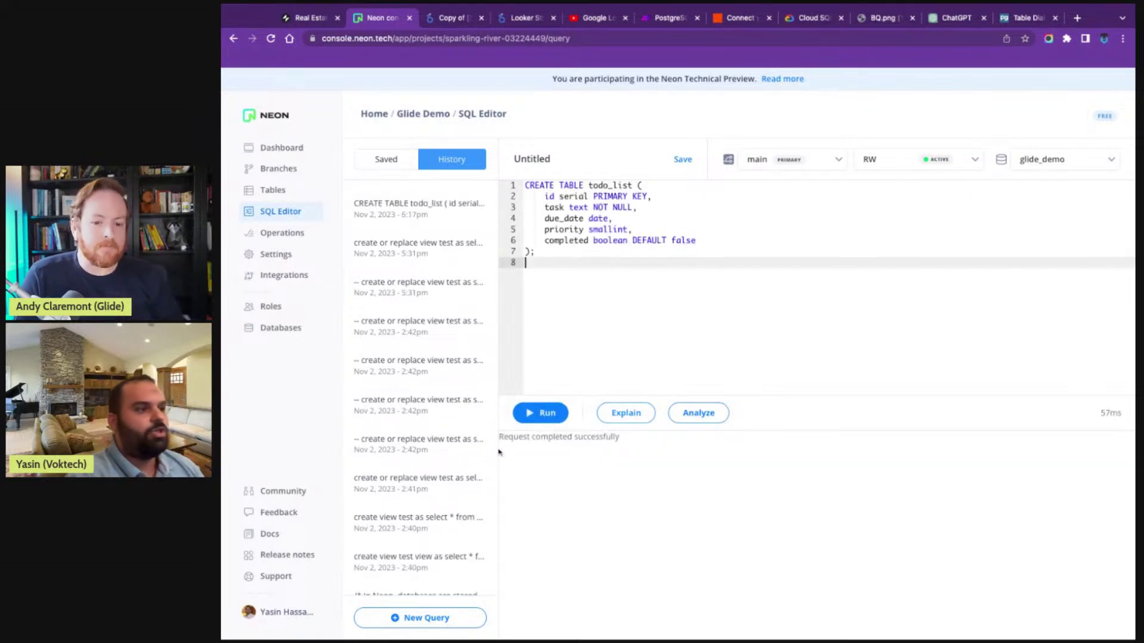
- Confirm todo_list has completed, due_date, id, priority and task columns, then return to the ChatGPT chat
{"action": "left_click", "coordinate": [294, 192]}
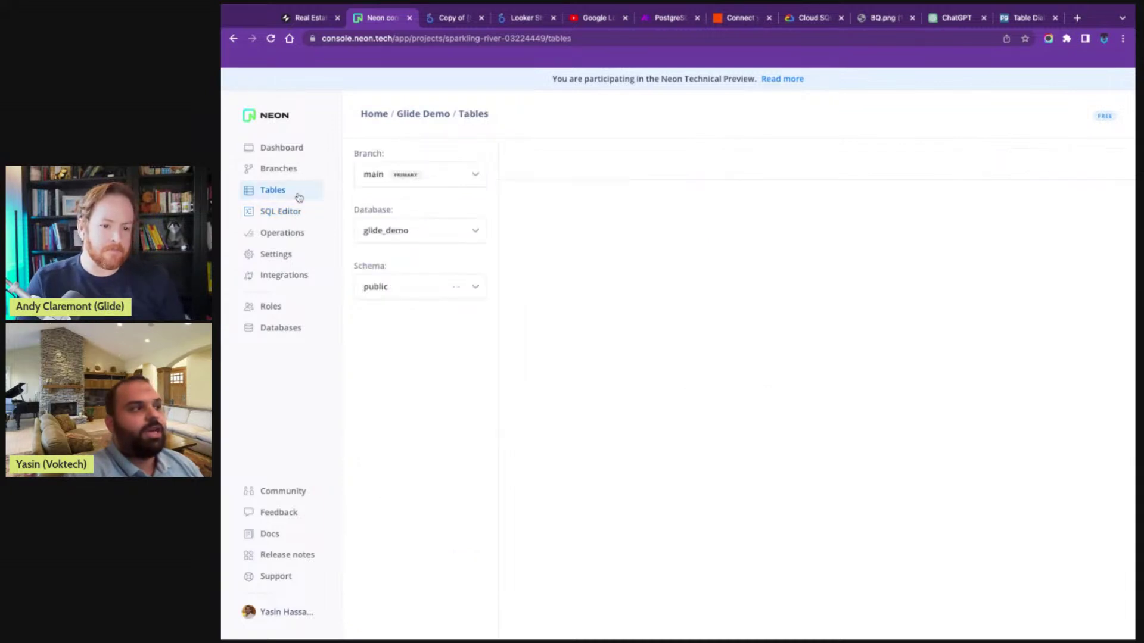
{"action": "left_click", "coordinate": [361, 426]}
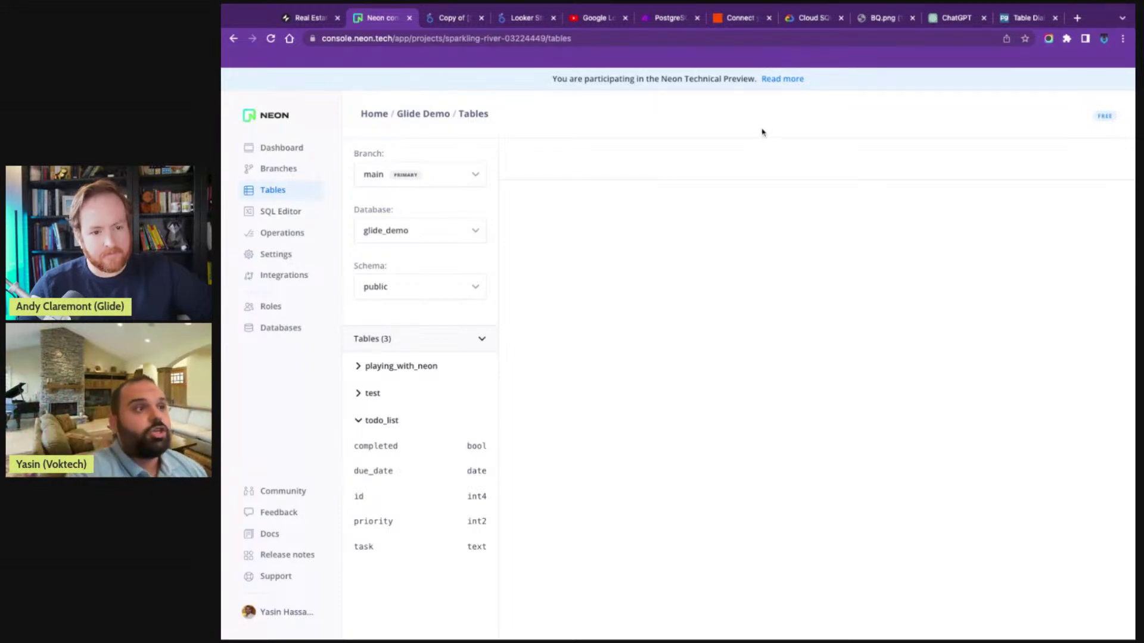
{"action": "left_click", "coordinate": [955, 18]}
{"action": "left_click", "coordinate": [681, 594]}
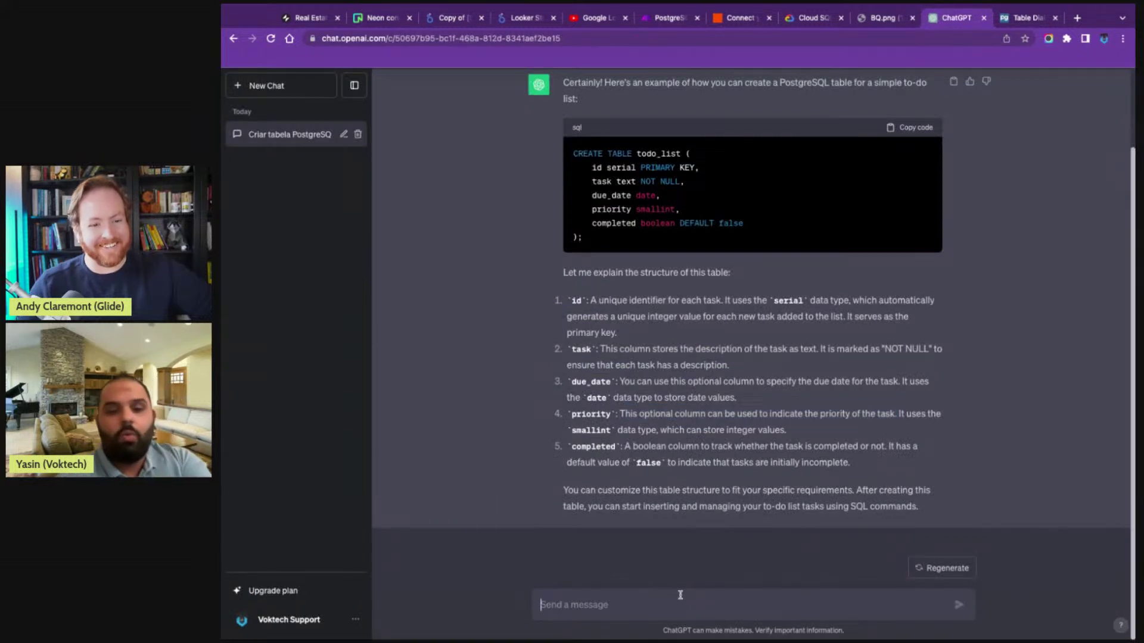
- Ask ChatGPT to 'add another column for owner' to the todo_list table
{"action": "type", "text": "add another "}
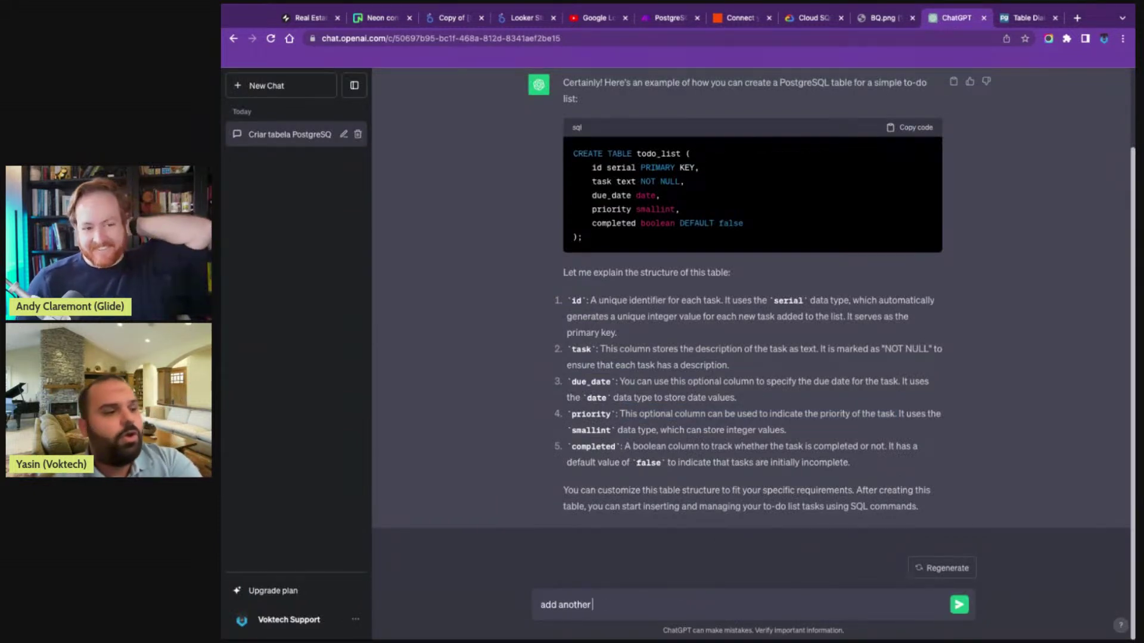
{"action": "type", "text": "col"}
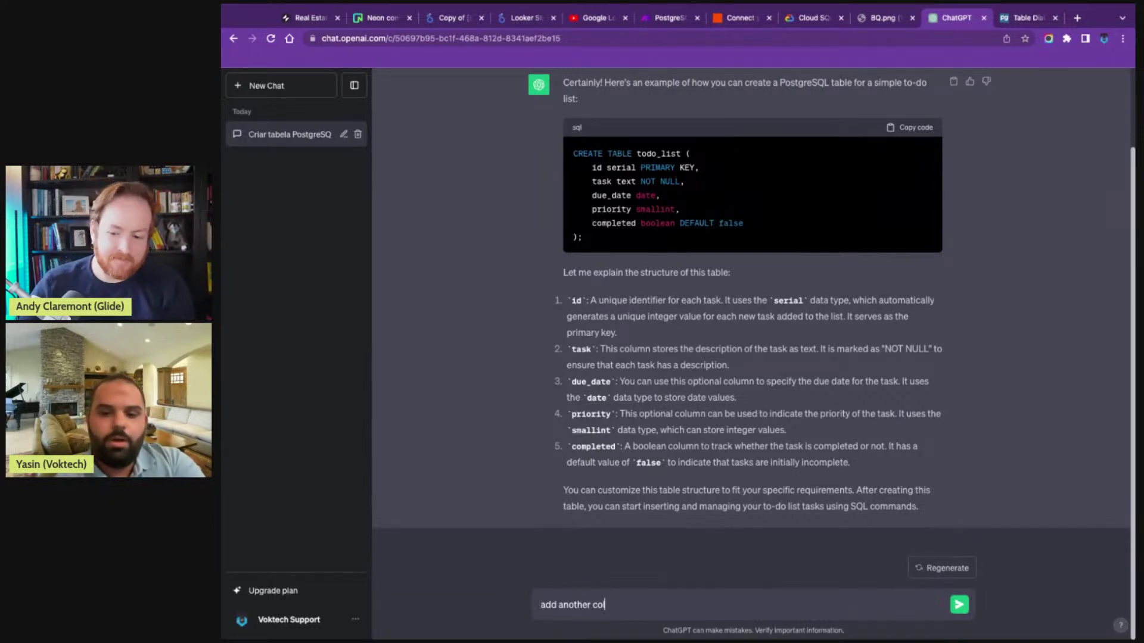
{"action": "type", "text": "umn for "}
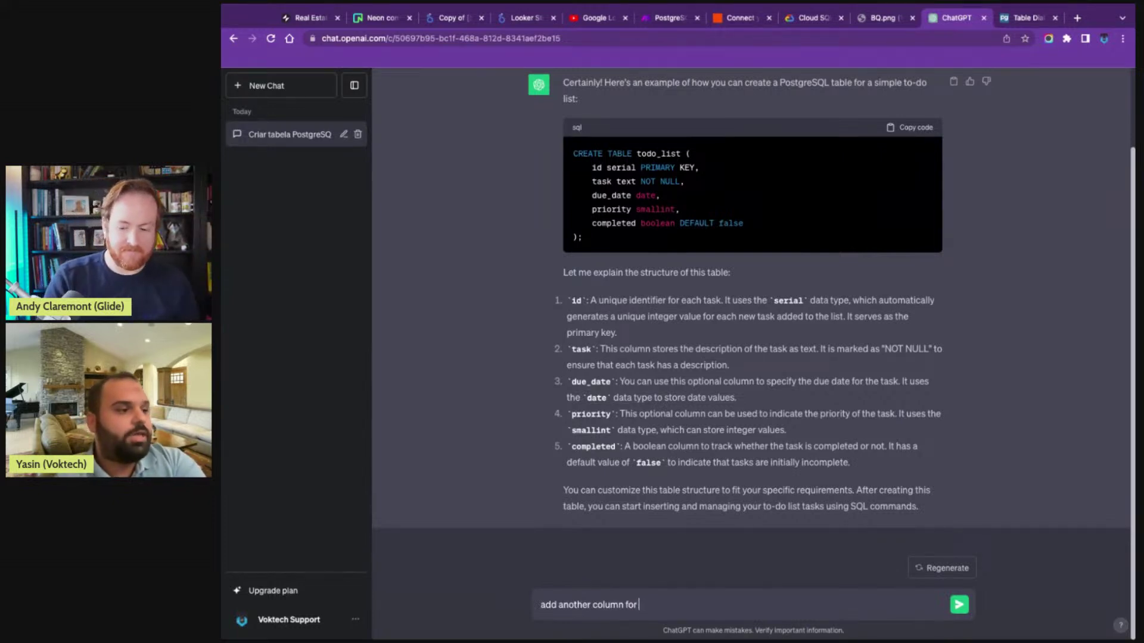
{"action": "type", "text": "owner"}
{"action": "key", "text": "Return"}
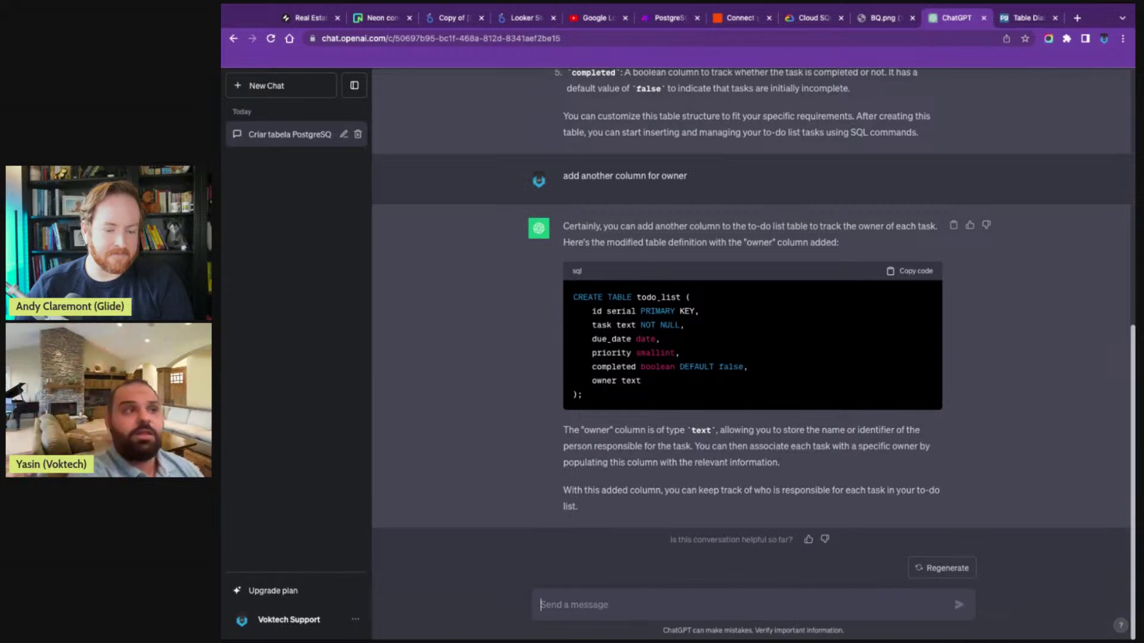
- Discard the unfinished relation column and open the Playing with neon table, keeping its name
{"action": "left_click", "coordinate": [309, 18]}
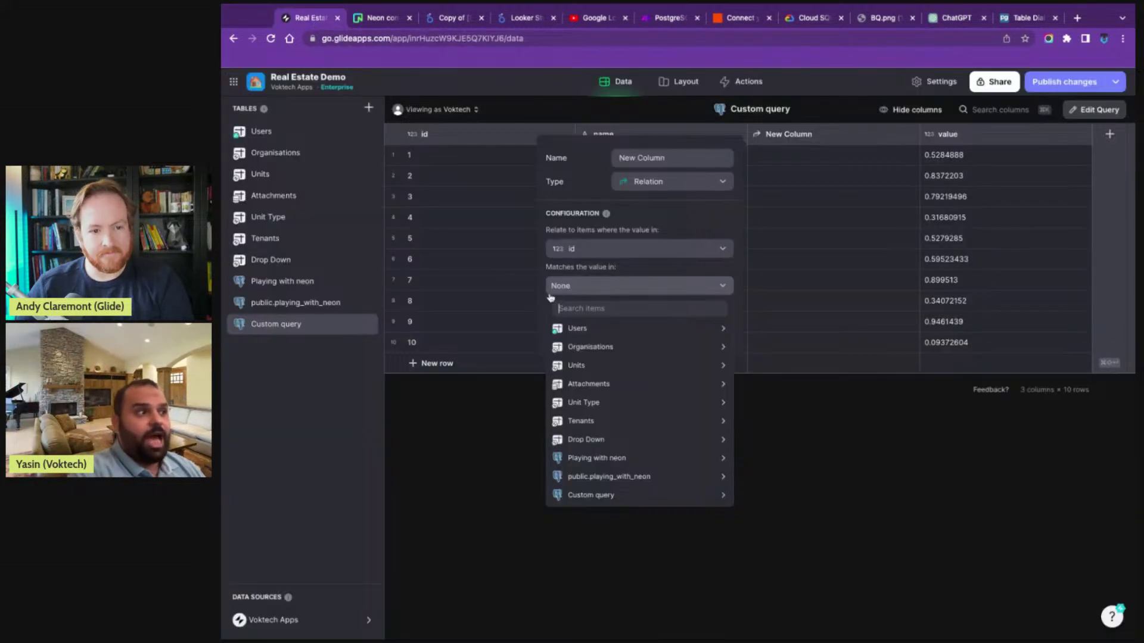
{"action": "left_click", "coordinate": [519, 519]}
{"action": "left_click", "coordinate": [768, 380]}
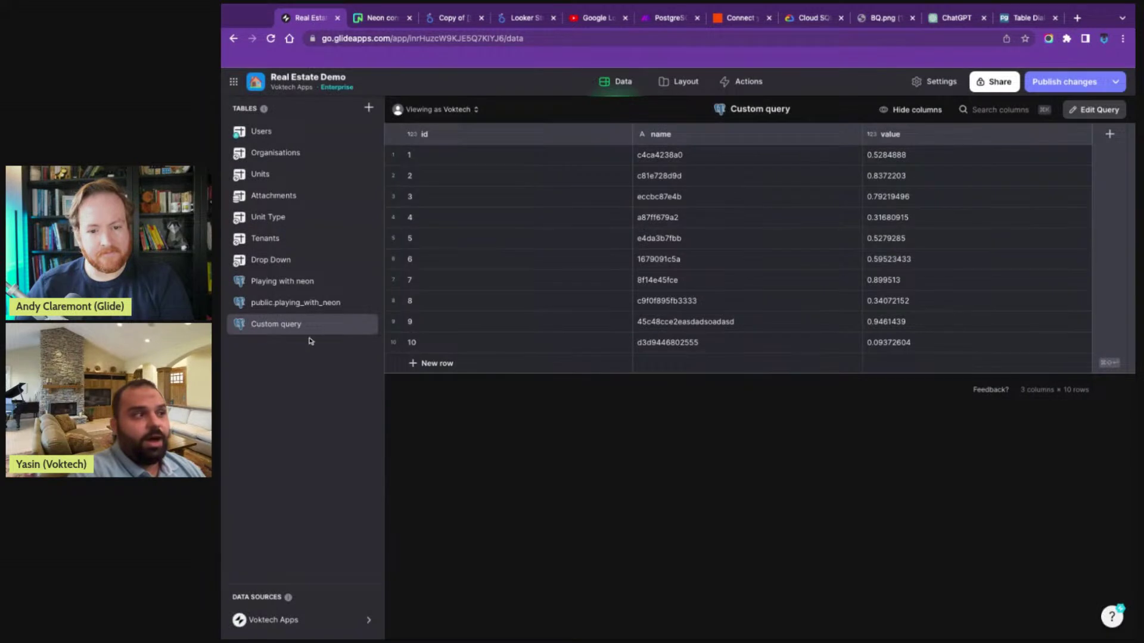
{"action": "double_click", "coordinate": [290, 288]}
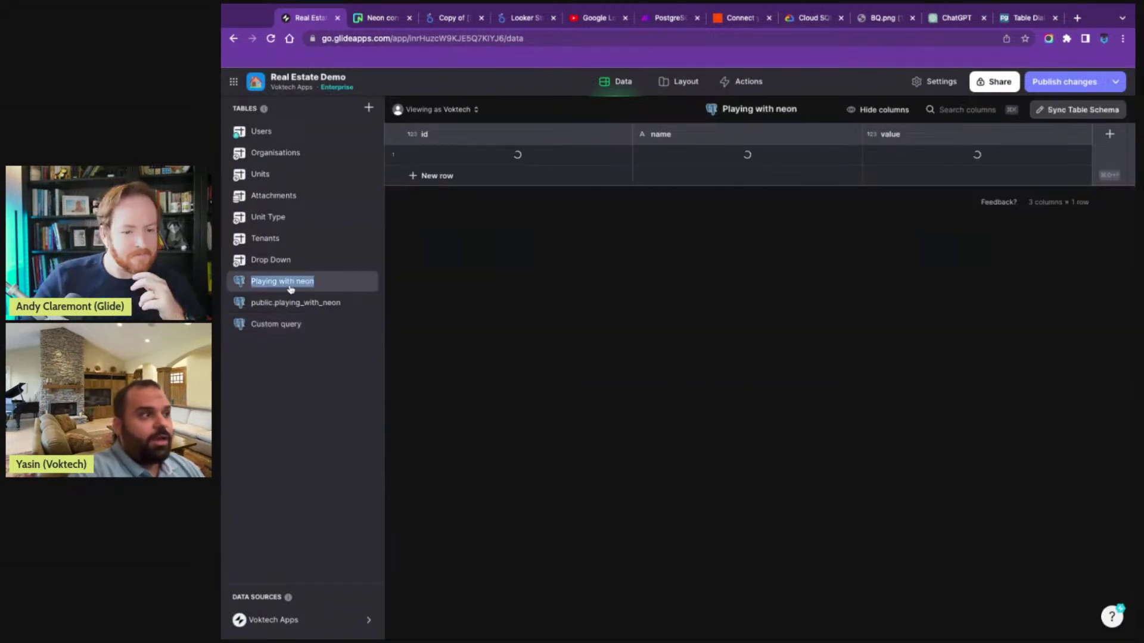
{"action": "left_click", "coordinate": [498, 356]}
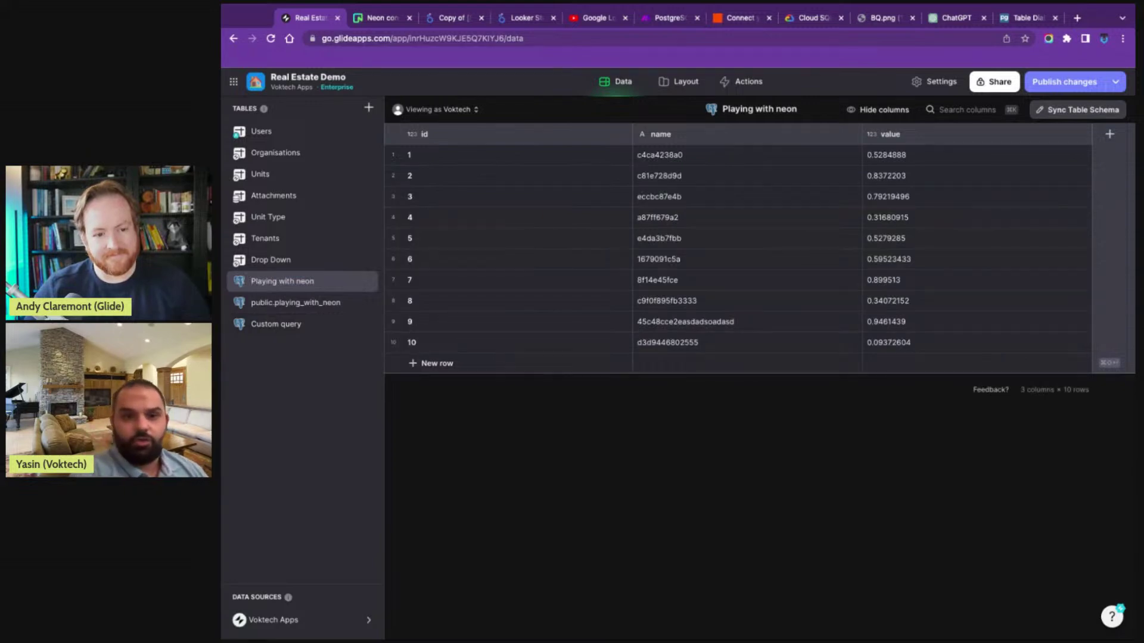
- Add a Button block to the app's Home screen
{"action": "left_click", "coordinate": [676, 85]}
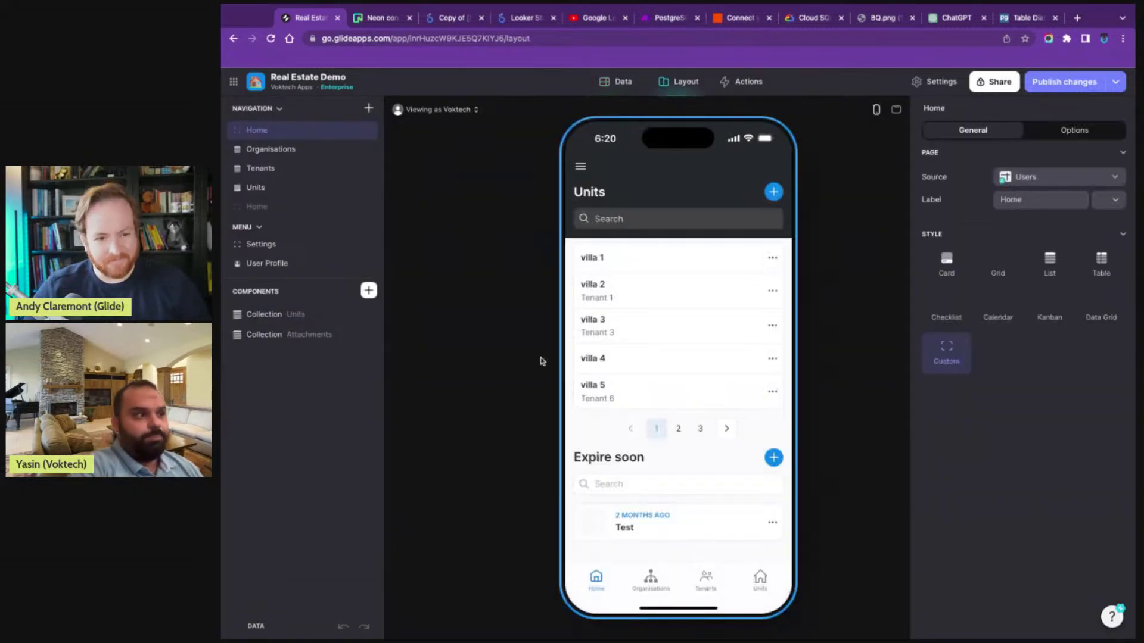
{"action": "left_click", "coordinate": [368, 292]}
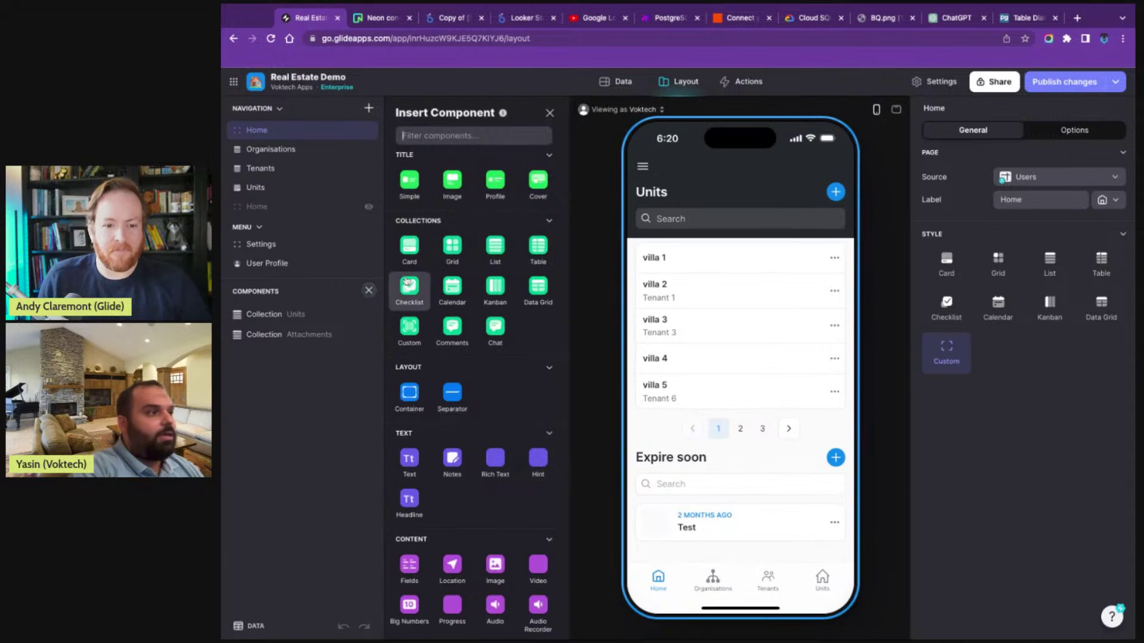
{"action": "type", "text": "bu"}
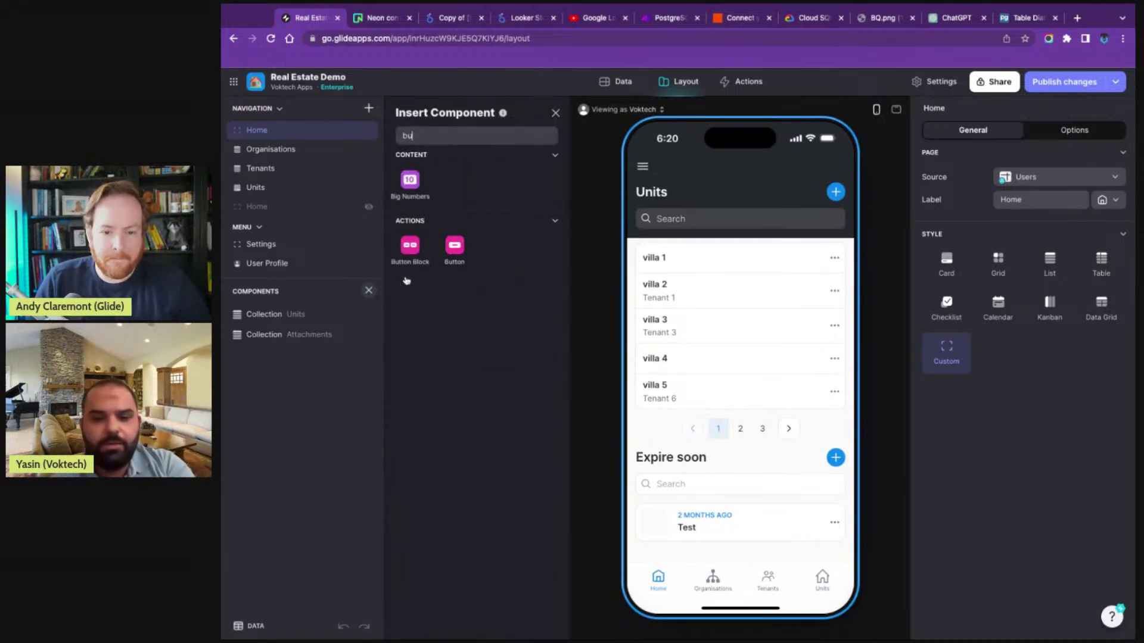
{"action": "key", "text": "BackSpace"}
{"action": "key", "text": "BackSpace"}
{"action": "type", "text": "butto"}
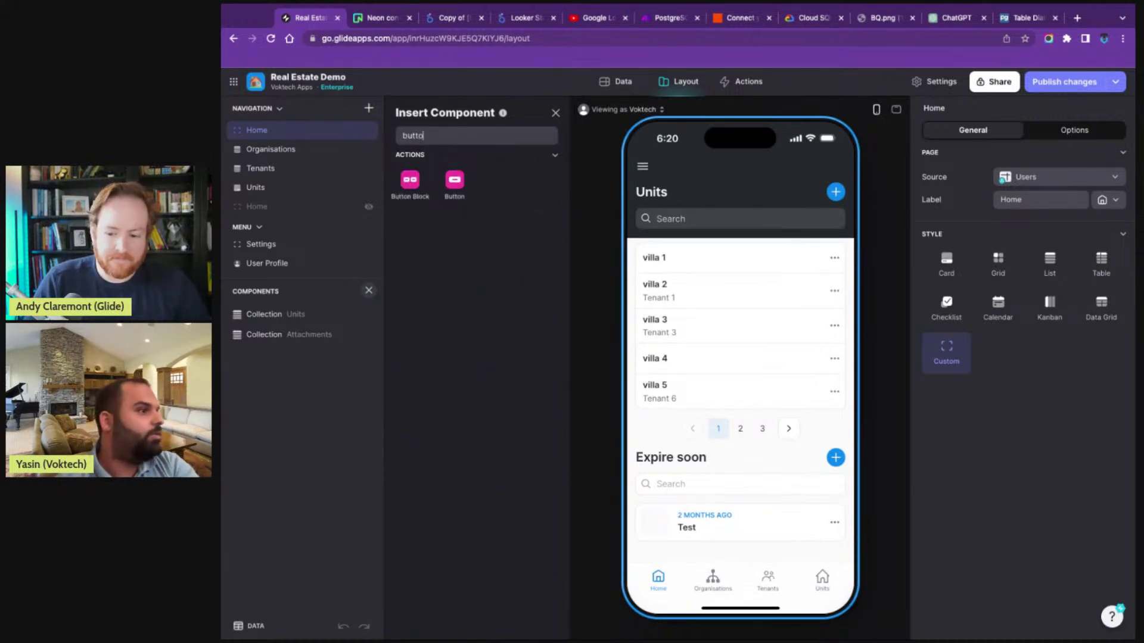
{"action": "left_click", "coordinate": [461, 185]}
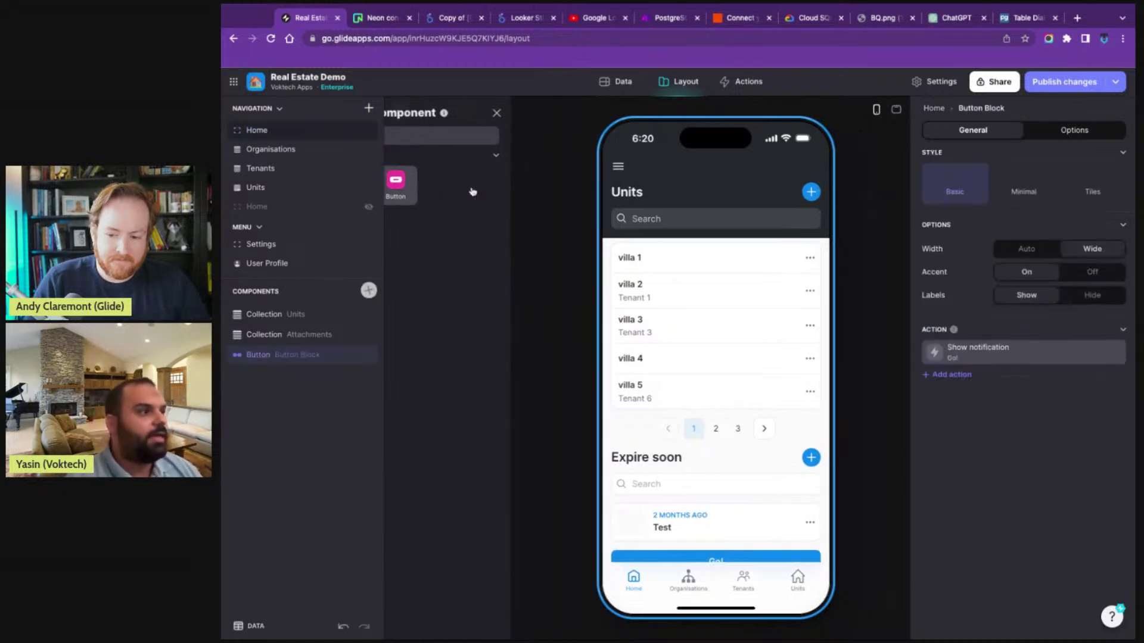
- Change the Go! button's action from a notification to Show form screen, opening the new form
{"action": "left_click", "coordinate": [987, 349]}
{"action": "left_click", "coordinate": [997, 451]}
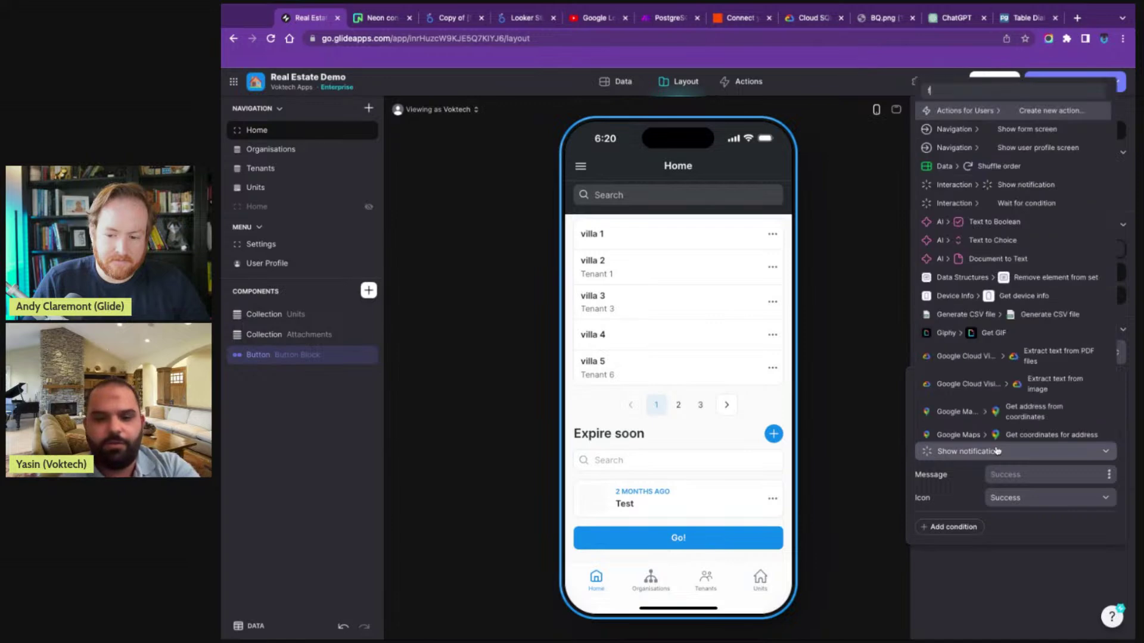
{"action": "type", "text": "form"}
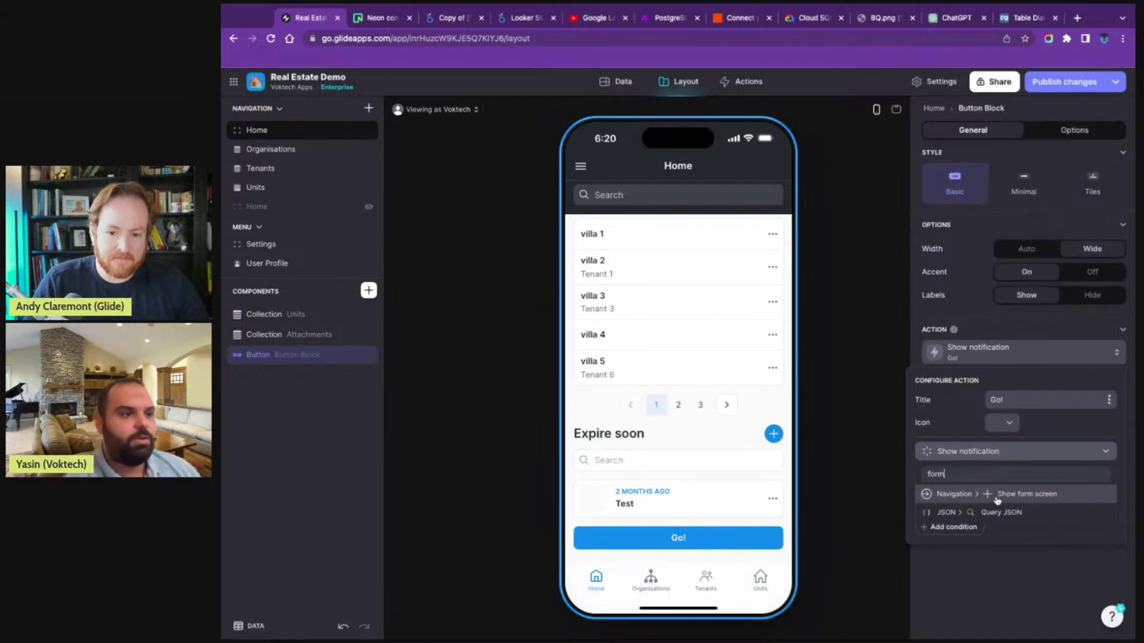
{"action": "left_click", "coordinate": [994, 498]}
{"action": "left_click", "coordinate": [673, 536]}
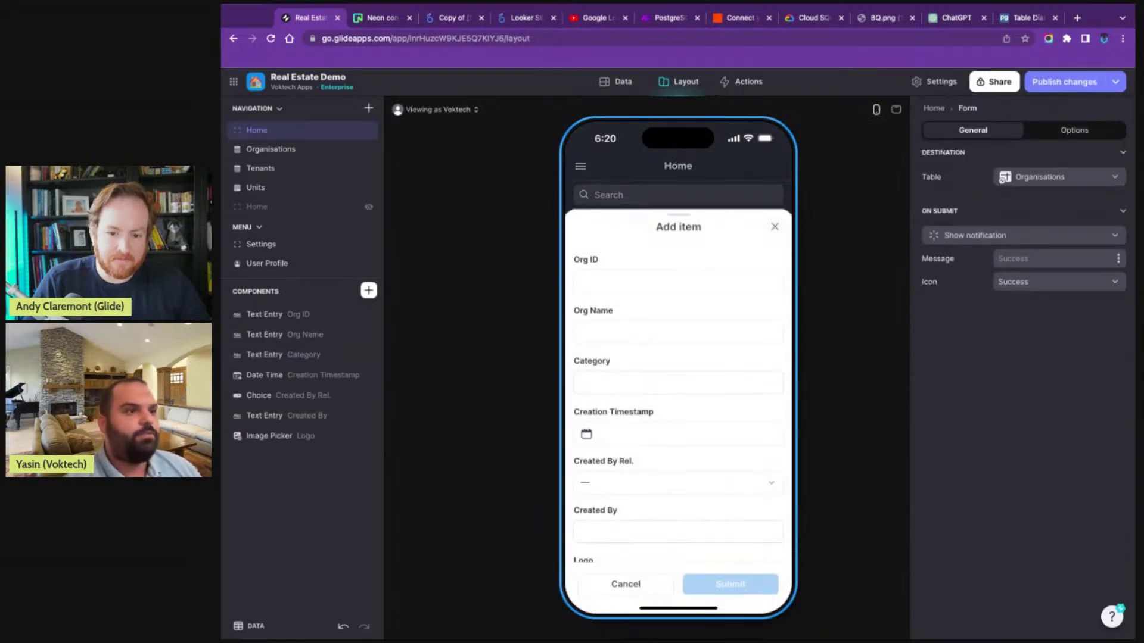
{"action": "left_click", "coordinate": [1061, 177]}
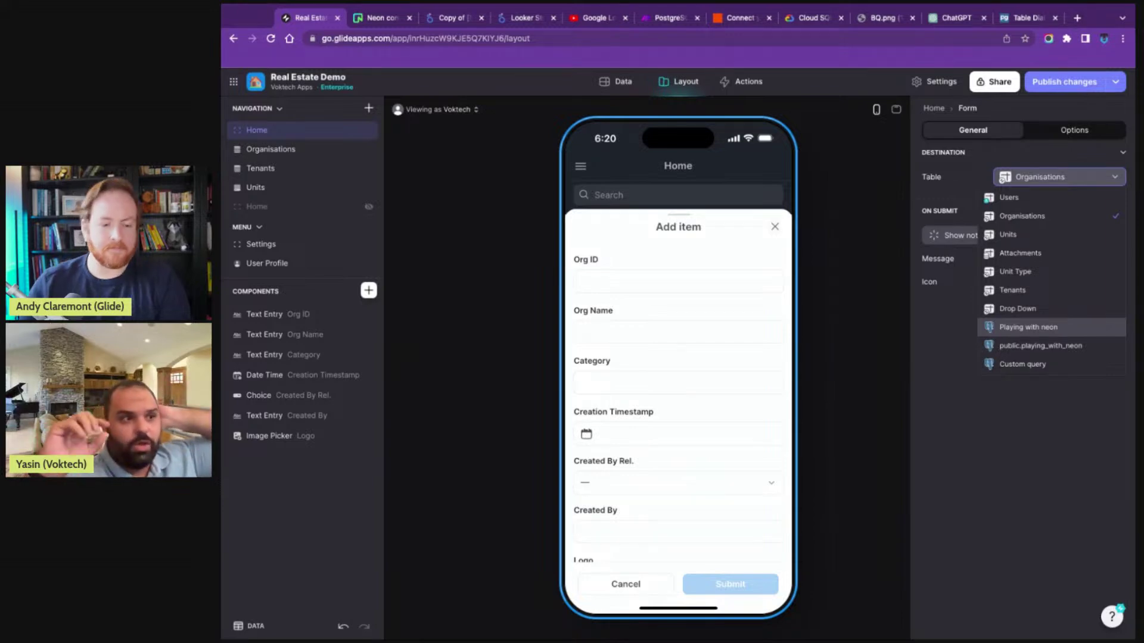
- Point the Add item form at Playing with neon and delete its id Number Entry field
{"action": "left_click", "coordinate": [1031, 328]}
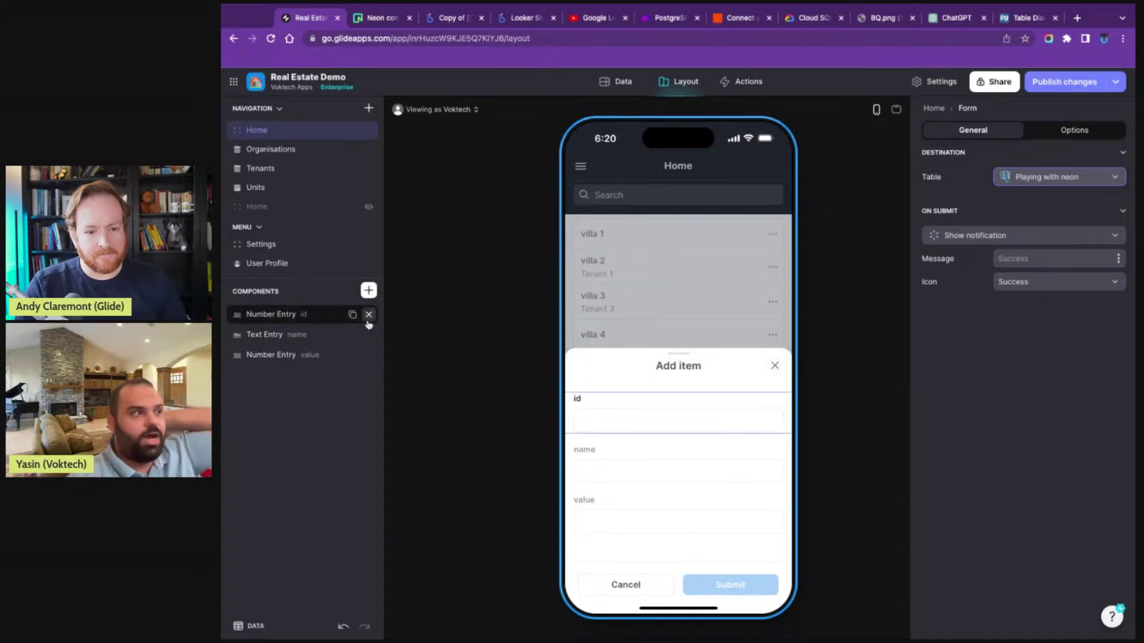
{"action": "left_click", "coordinate": [368, 314]}
{"action": "left_click", "coordinate": [593, 474]}
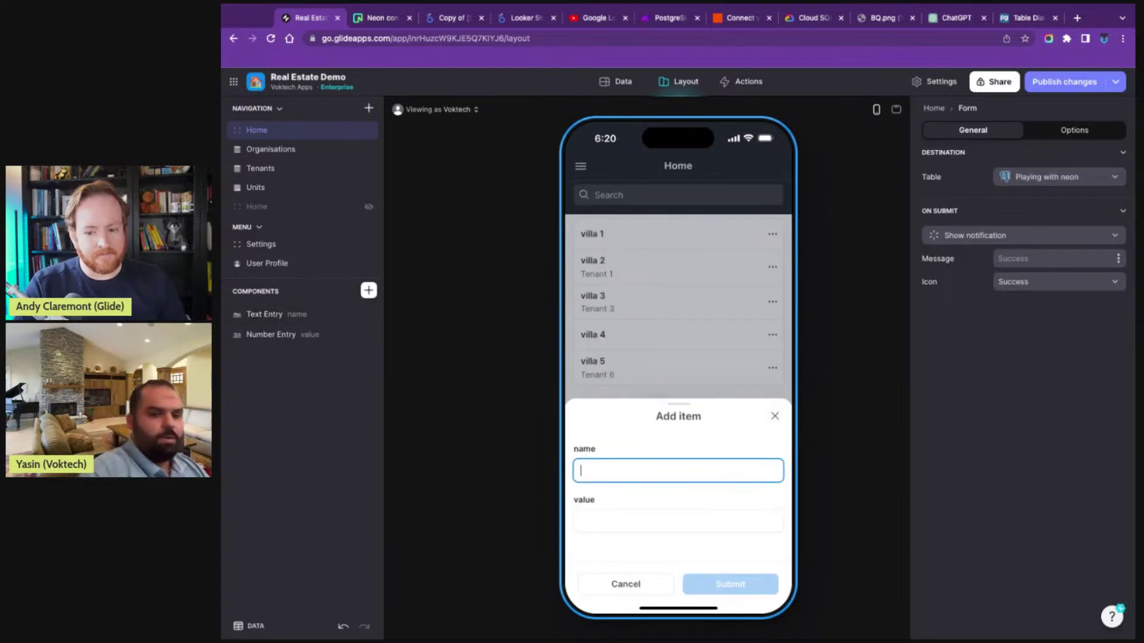
- Submit the form with name 'testing' and value 12345678, briefly adding then removing a Unique Identifier
{"action": "type", "text": "testing"}
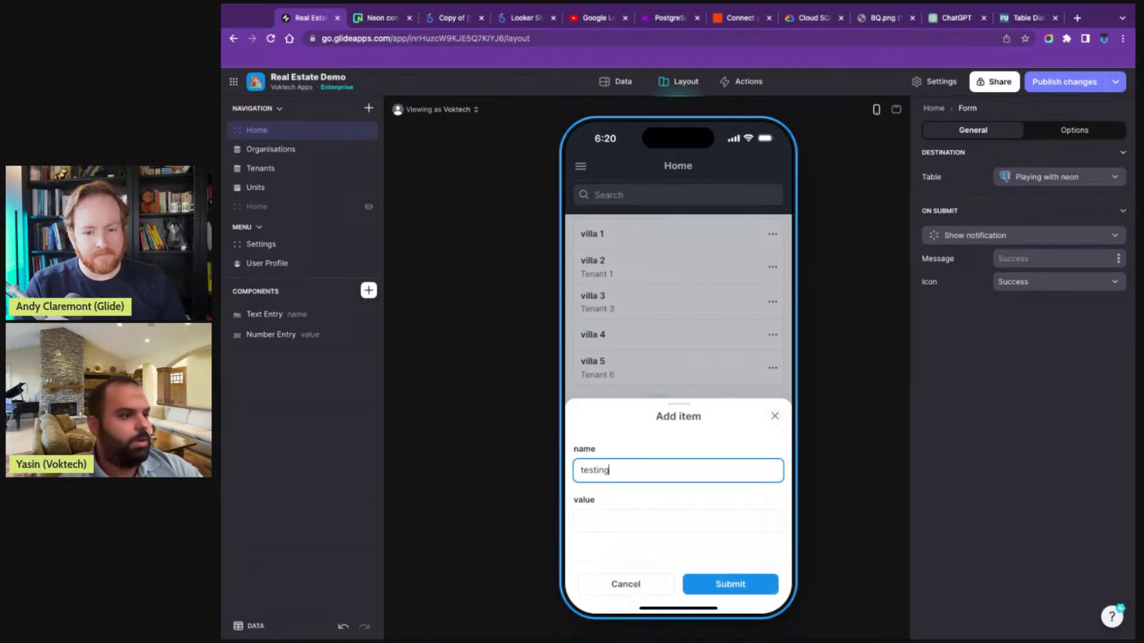
{"action": "left_click", "coordinate": [643, 518]}
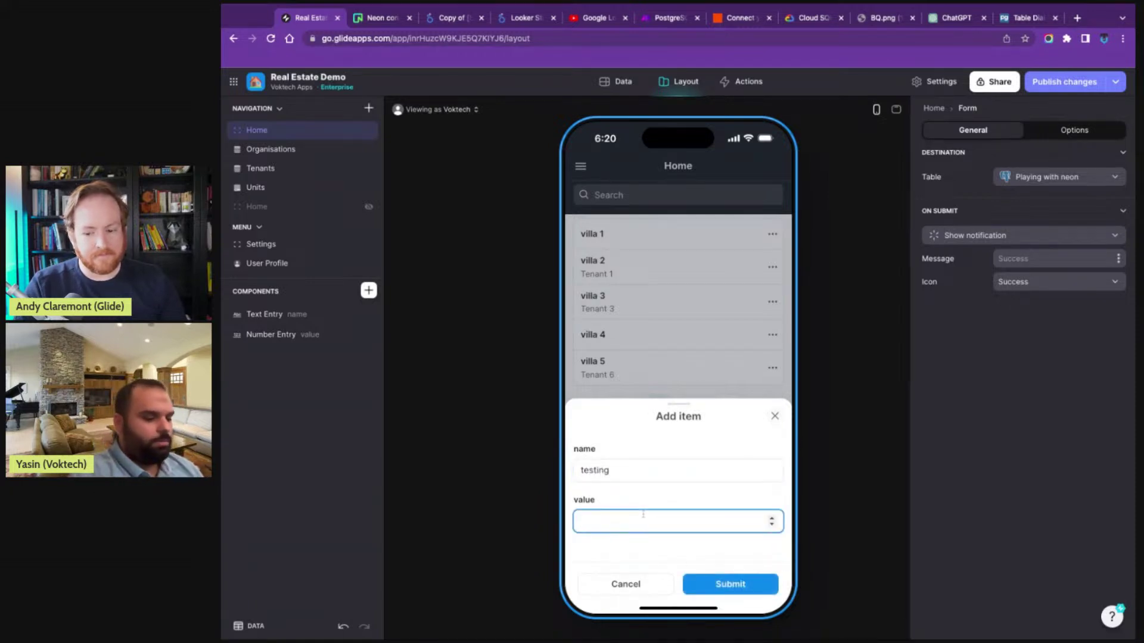
{"action": "type", "text": "12345678"}
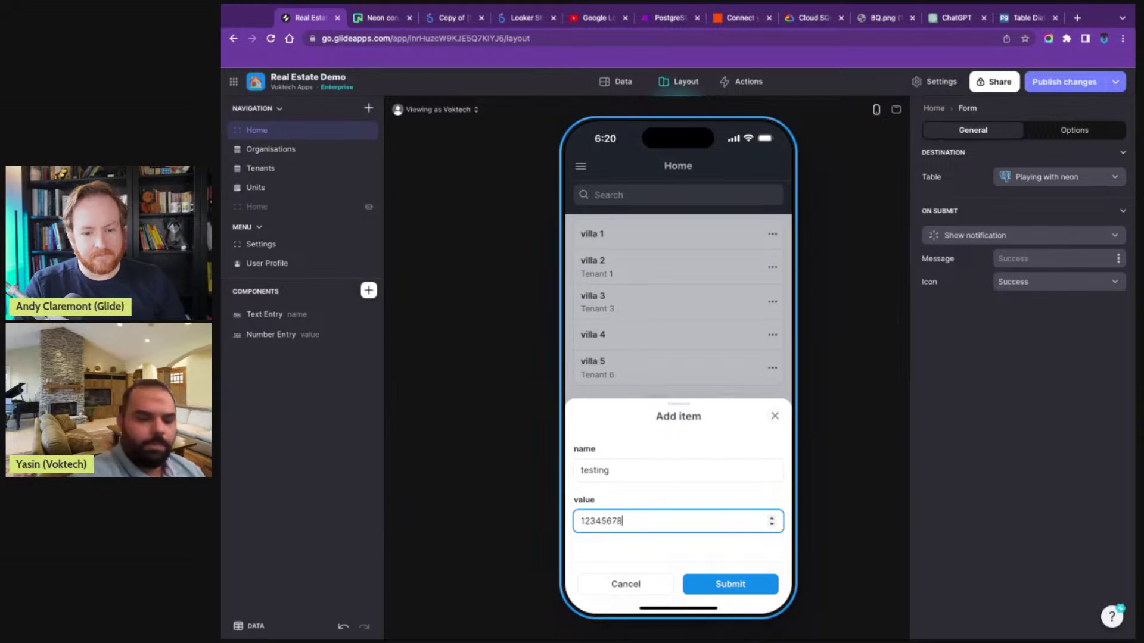
{"action": "left_click", "coordinate": [369, 290]}
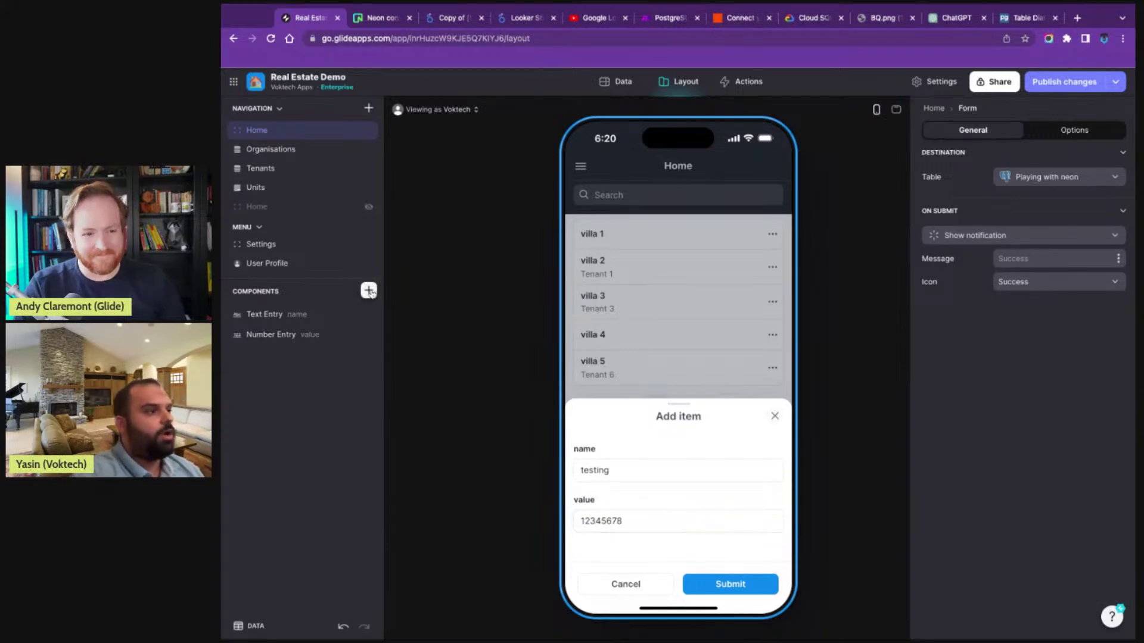
{"action": "type", "text": "uni"}
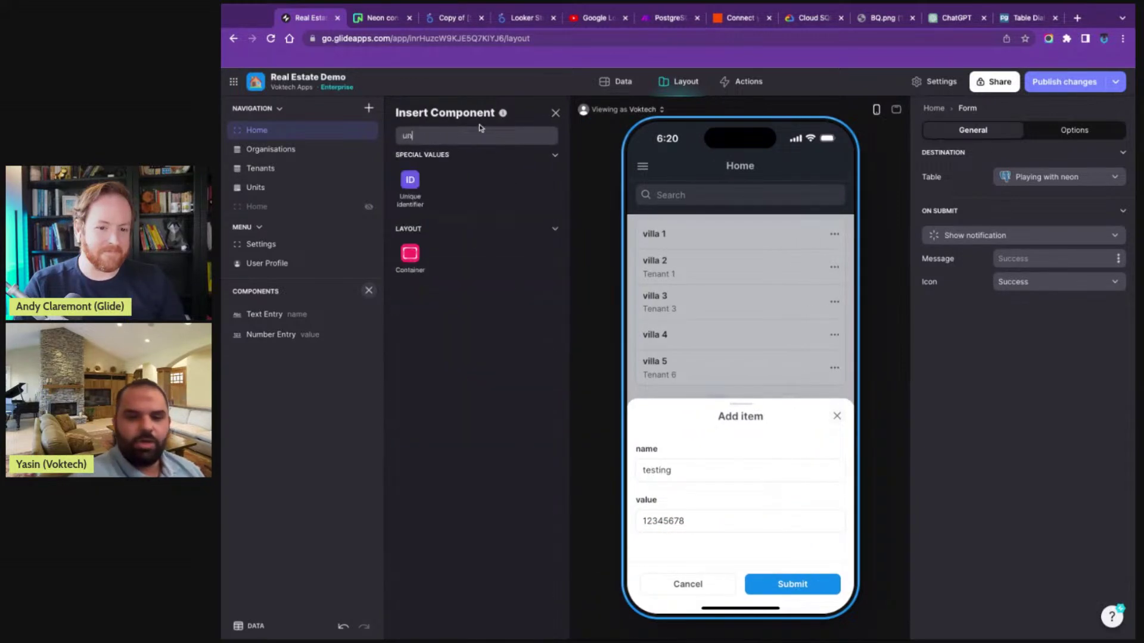
{"action": "left_click", "coordinate": [411, 190]}
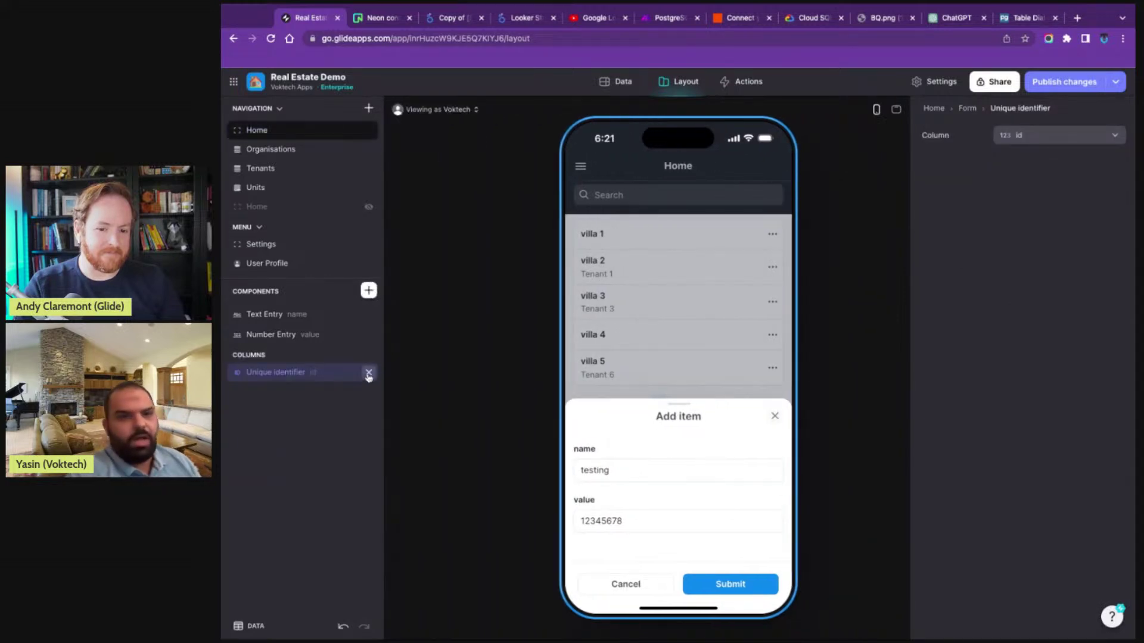
{"action": "left_click", "coordinate": [369, 374]}
{"action": "left_click", "coordinate": [719, 584]}
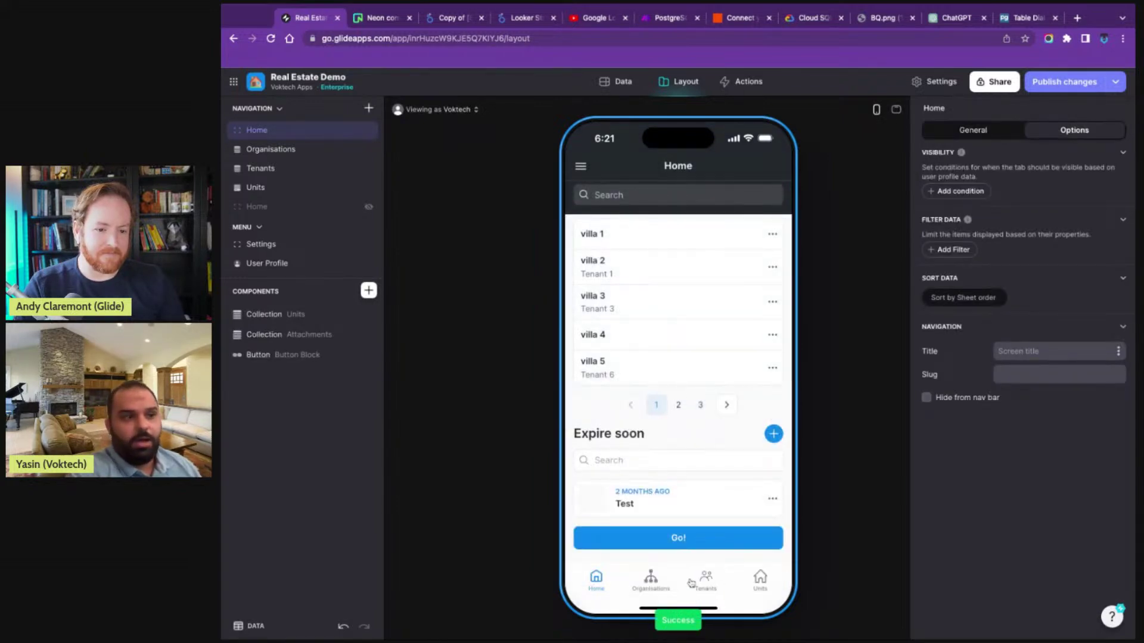
- Go to the Data tab and open the Playing with neon table to check for the testing row
{"action": "left_click", "coordinate": [617, 81]}
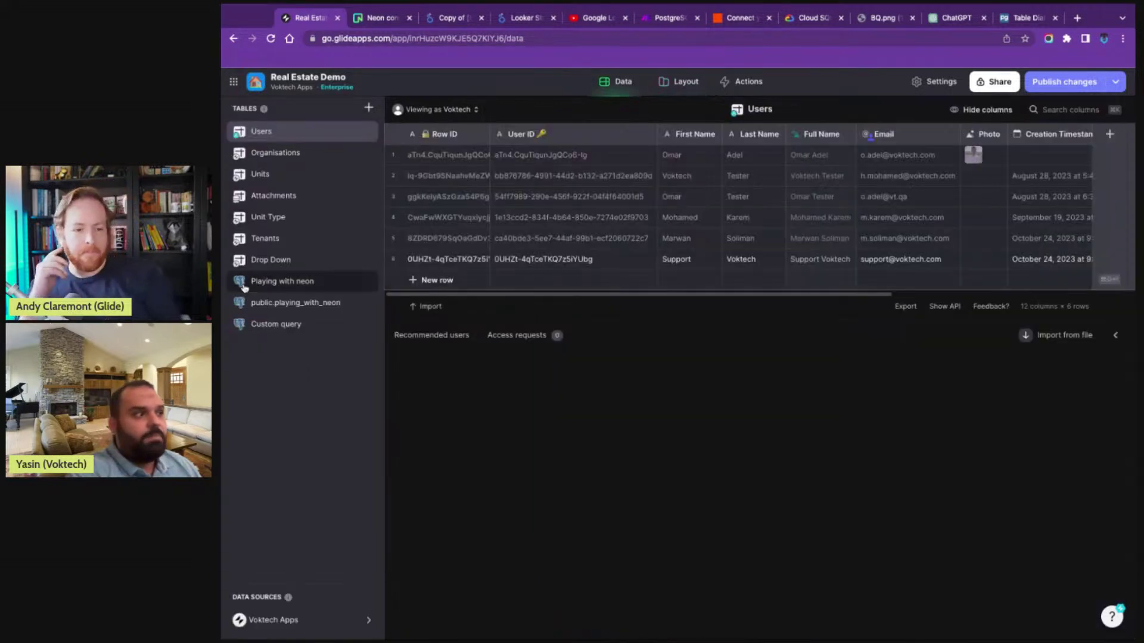
{"action": "left_click", "coordinate": [282, 281]}
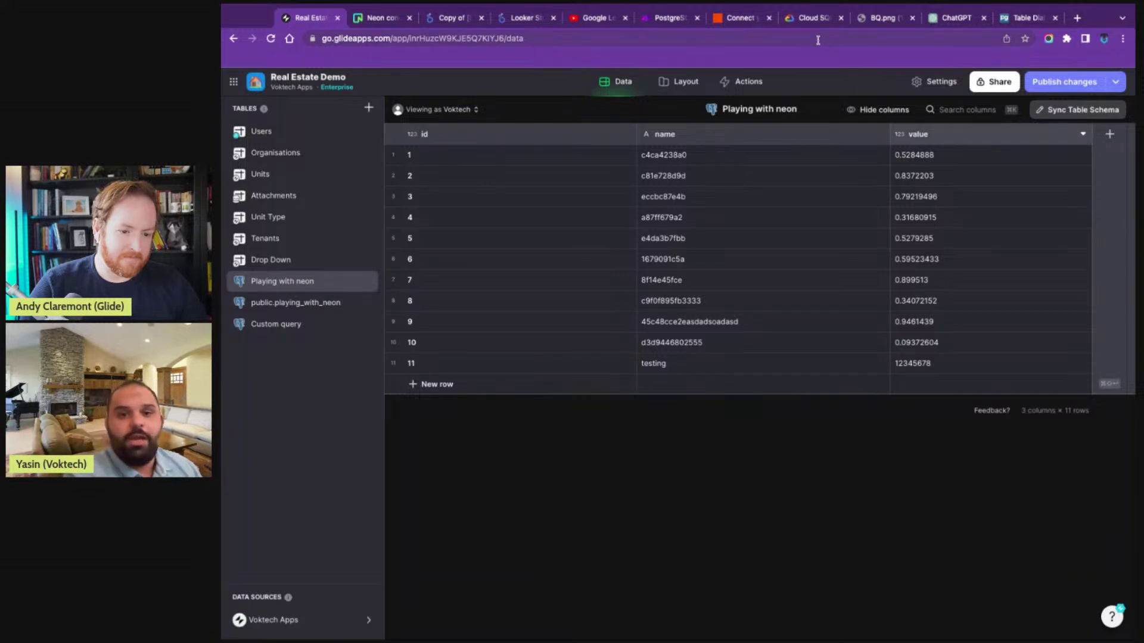
{"action": "left_click", "coordinate": [382, 18]}
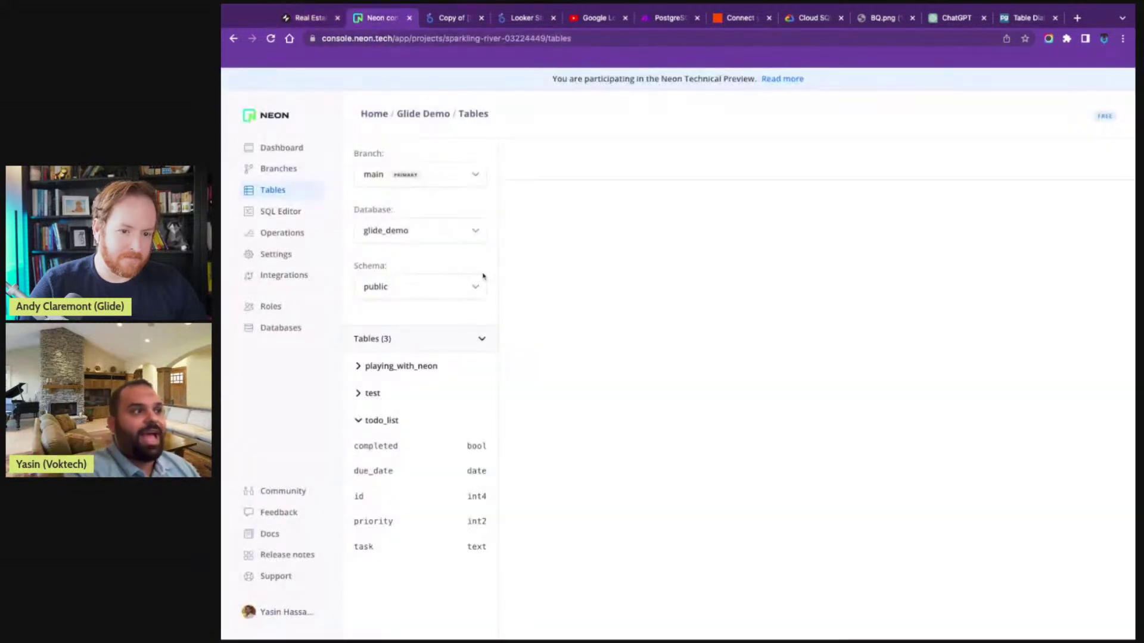
{"action": "left_click", "coordinate": [361, 398]}
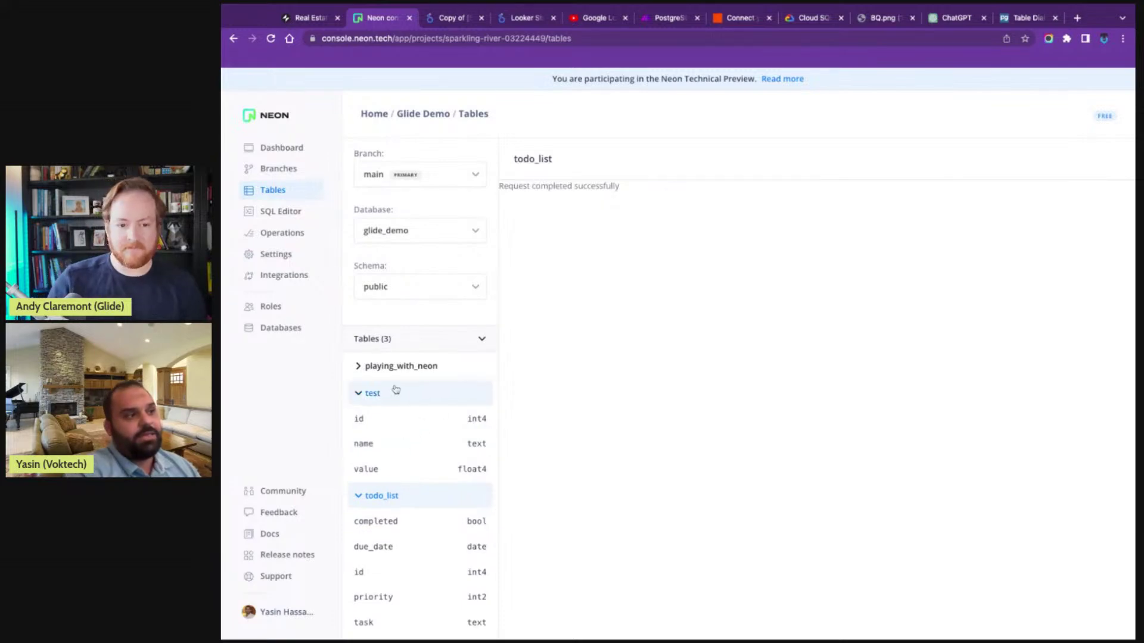
{"action": "left_click", "coordinate": [360, 367]}
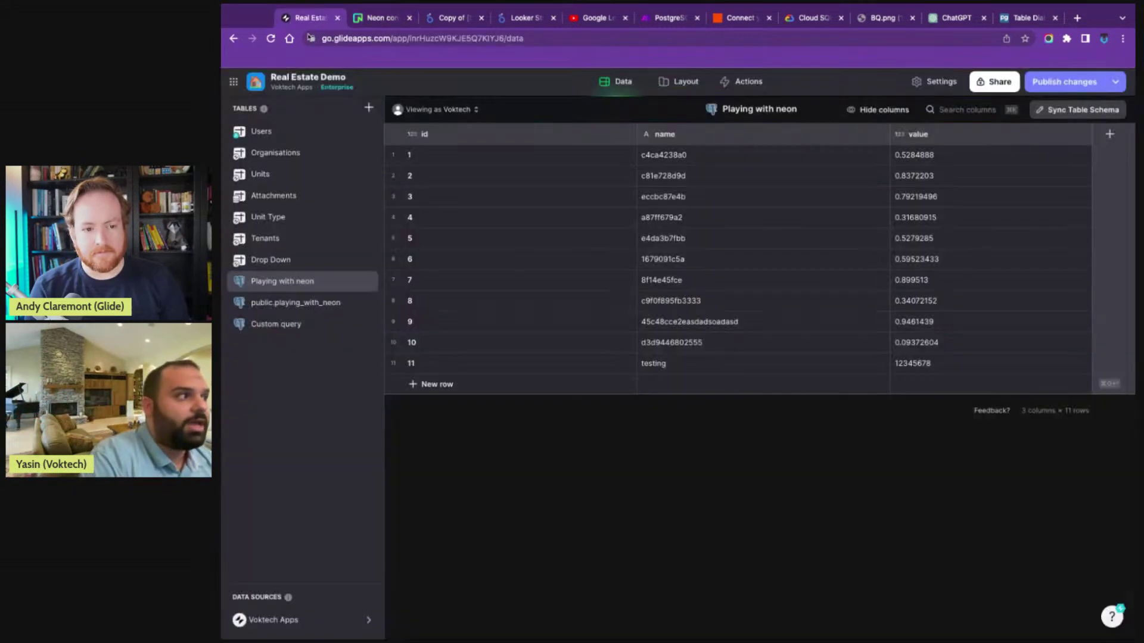
{"action": "left_click", "coordinate": [305, 18]}
{"action": "left_click", "coordinate": [1109, 134]}
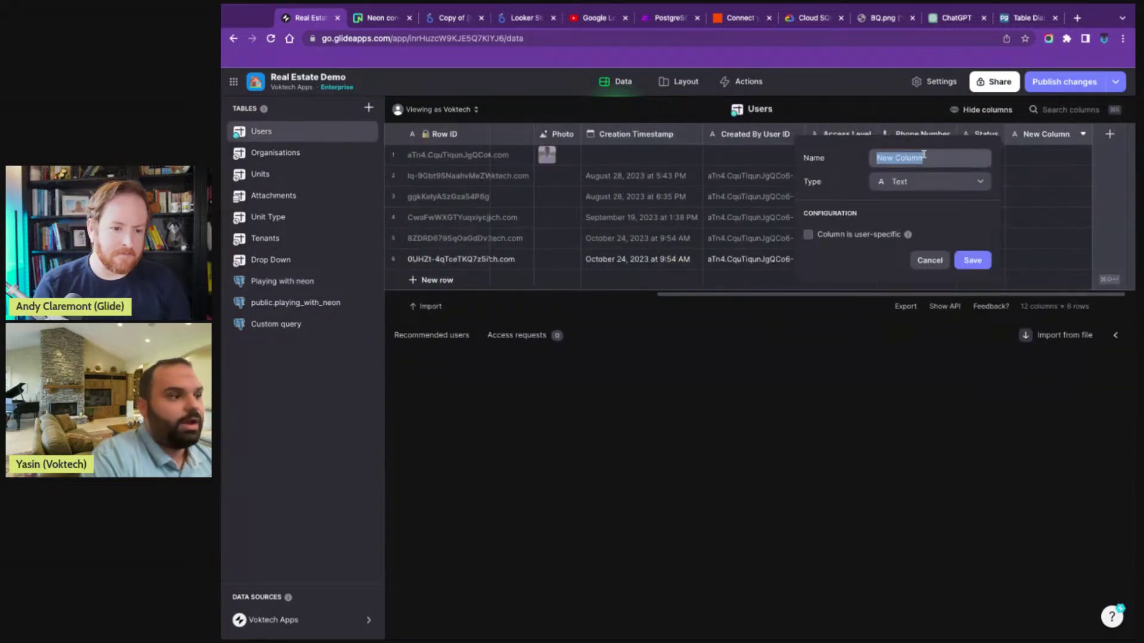
- Name the new column 'full name' and make it a Template column with template 'F L'
{"action": "type", "text": "f"}
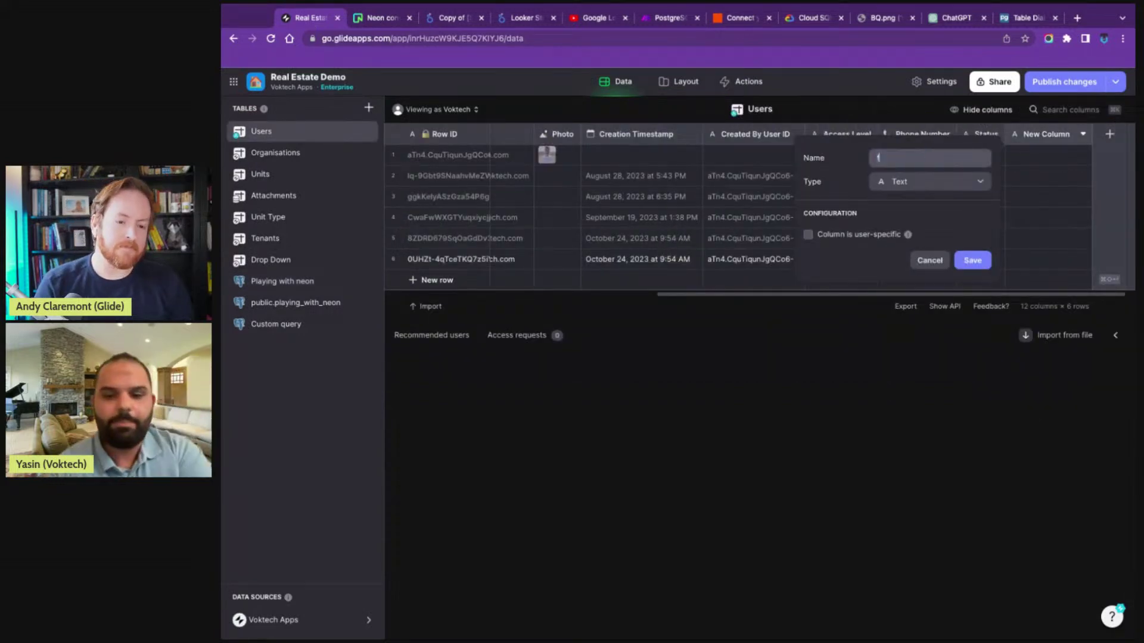
{"action": "type", "text": "ull name"}
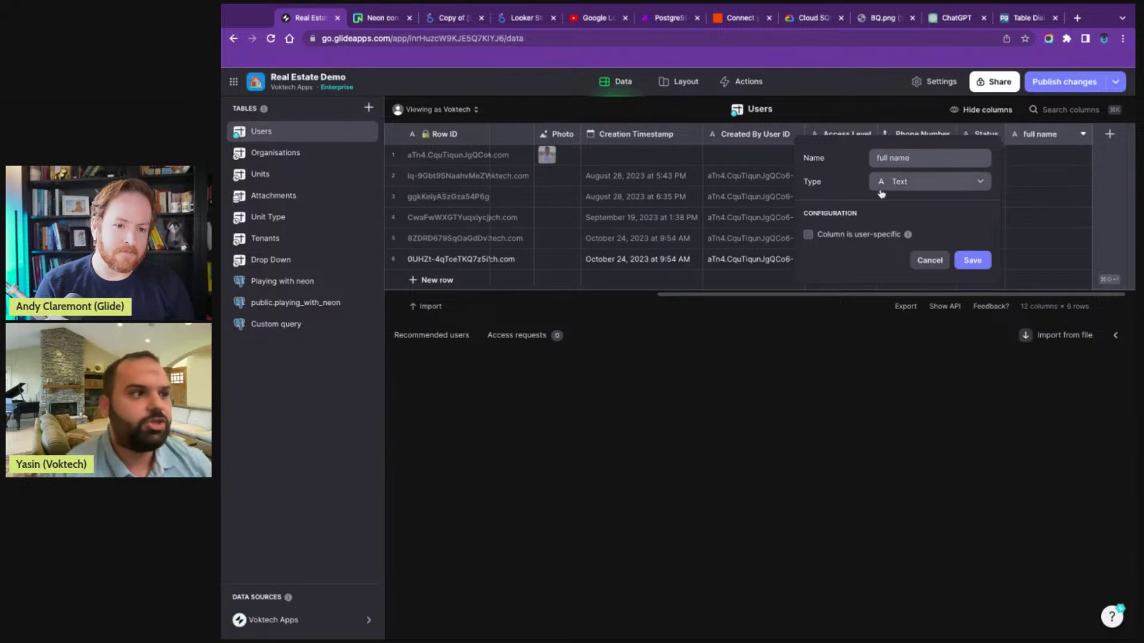
{"action": "left_click", "coordinate": [904, 182]}
{"action": "type", "text": "tem"}
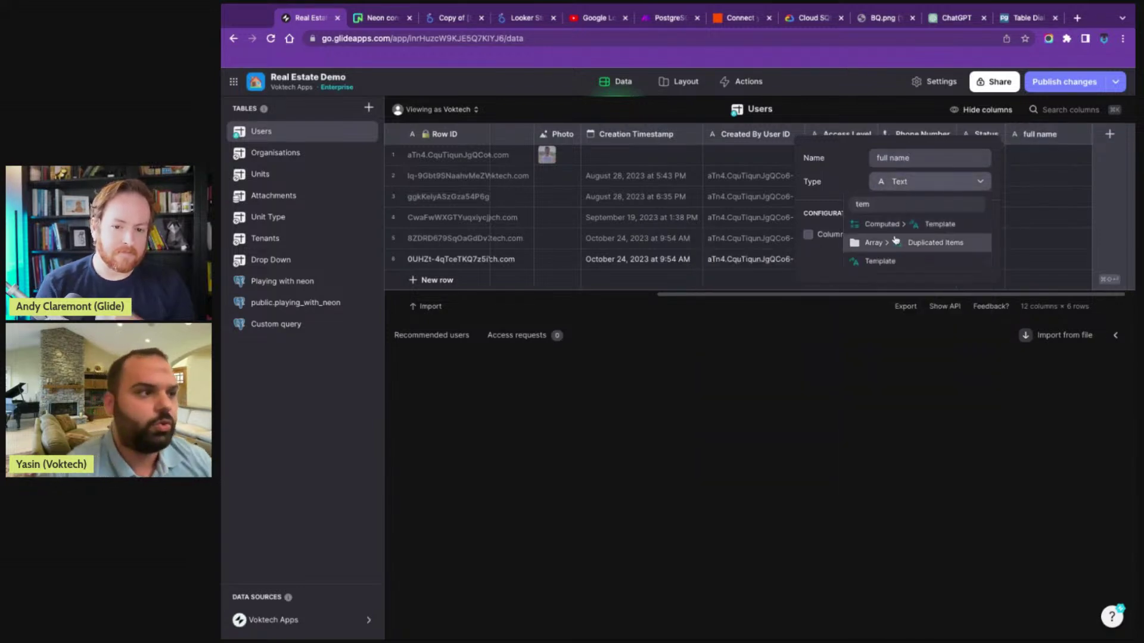
{"action": "left_click", "coordinate": [887, 225]}
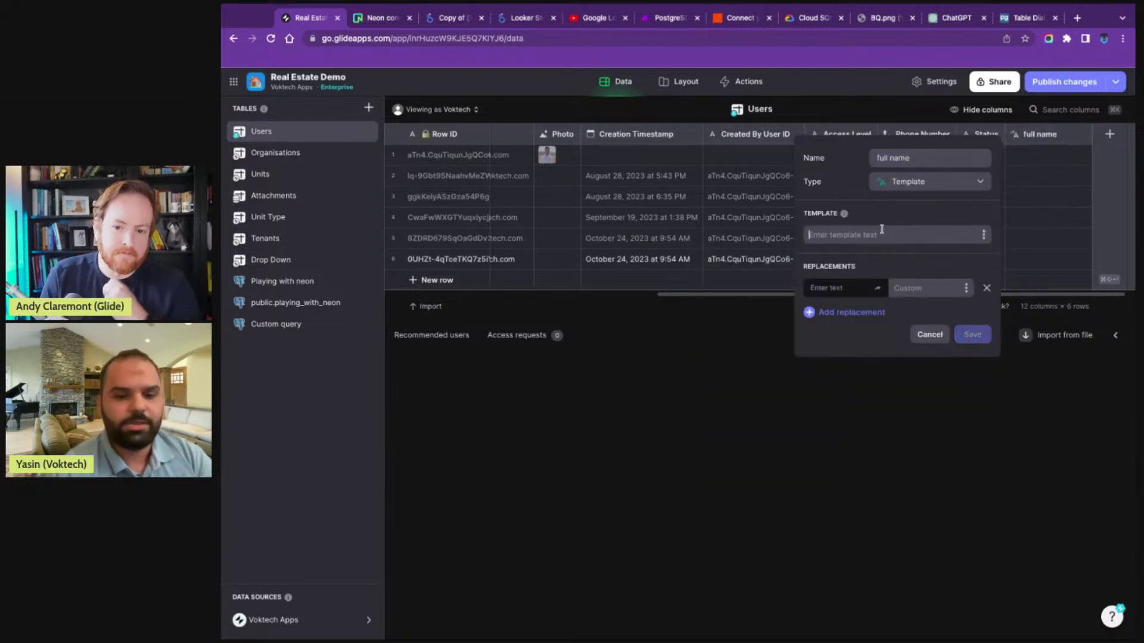
{"action": "type", "text": "F L"}
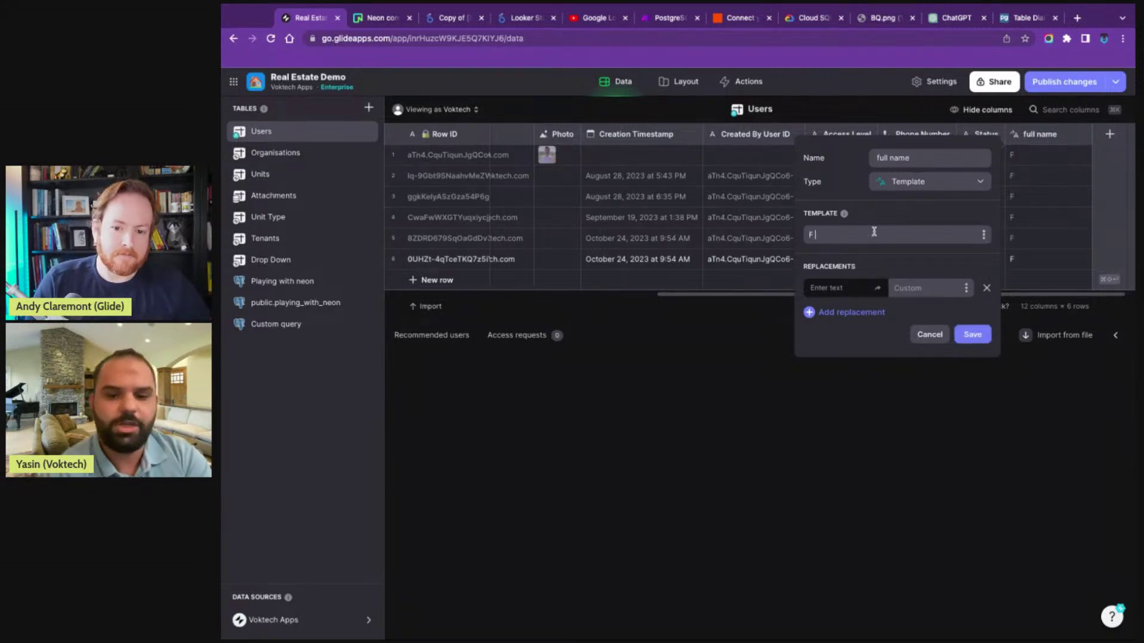
- Set the template to replace F with First Name and L with Last Name
{"action": "left_click", "coordinate": [851, 283]}
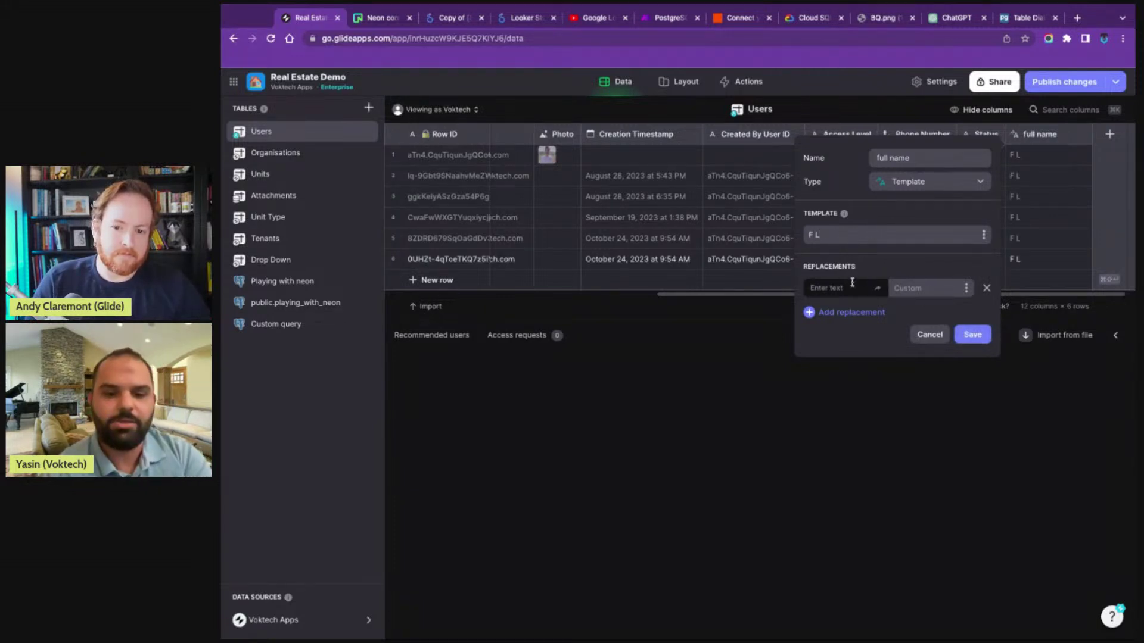
{"action": "type", "text": "F"}
{"action": "left_click", "coordinate": [842, 311]}
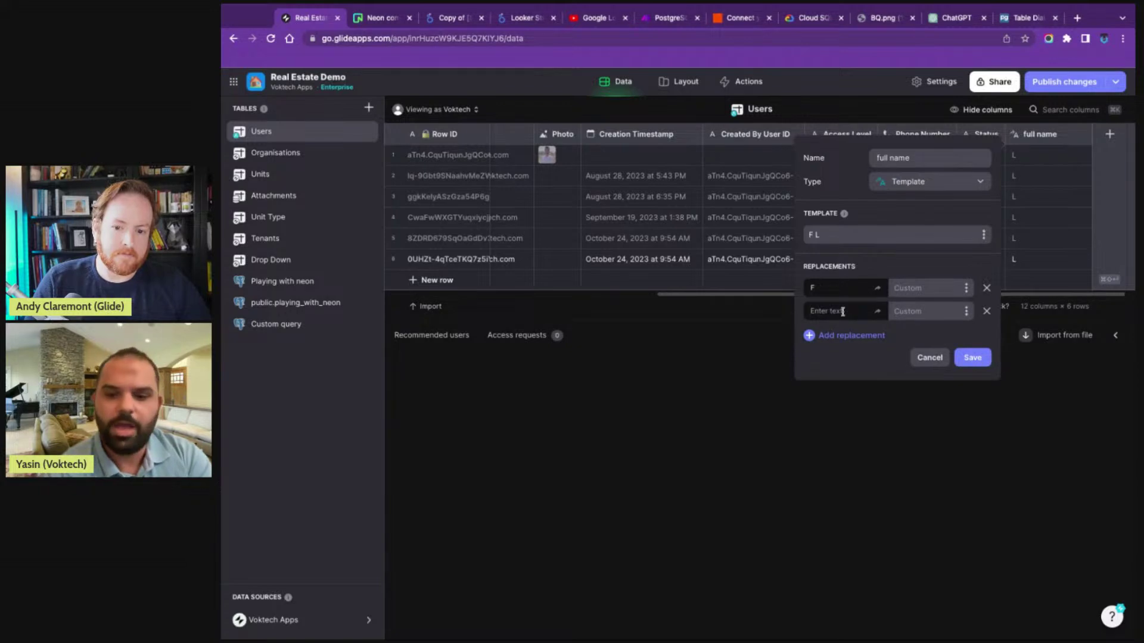
{"action": "type", "text": "L"}
{"action": "left_click", "coordinate": [966, 311]}
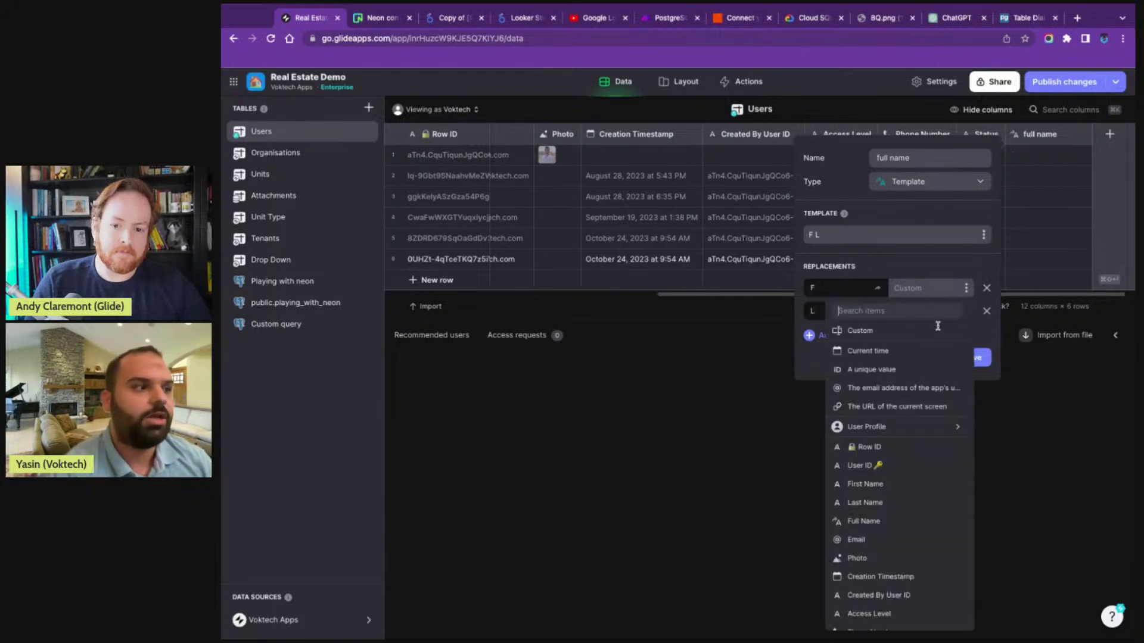
{"action": "left_click", "coordinate": [873, 484]}
{"action": "left_click", "coordinate": [966, 311]}
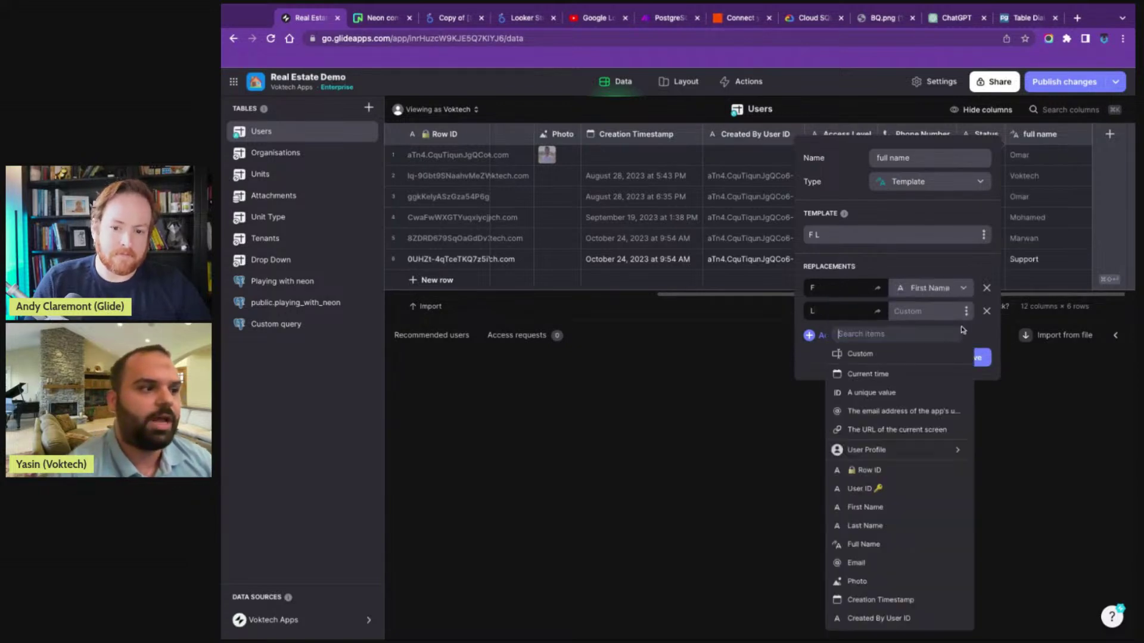
{"action": "left_click", "coordinate": [876, 527]}
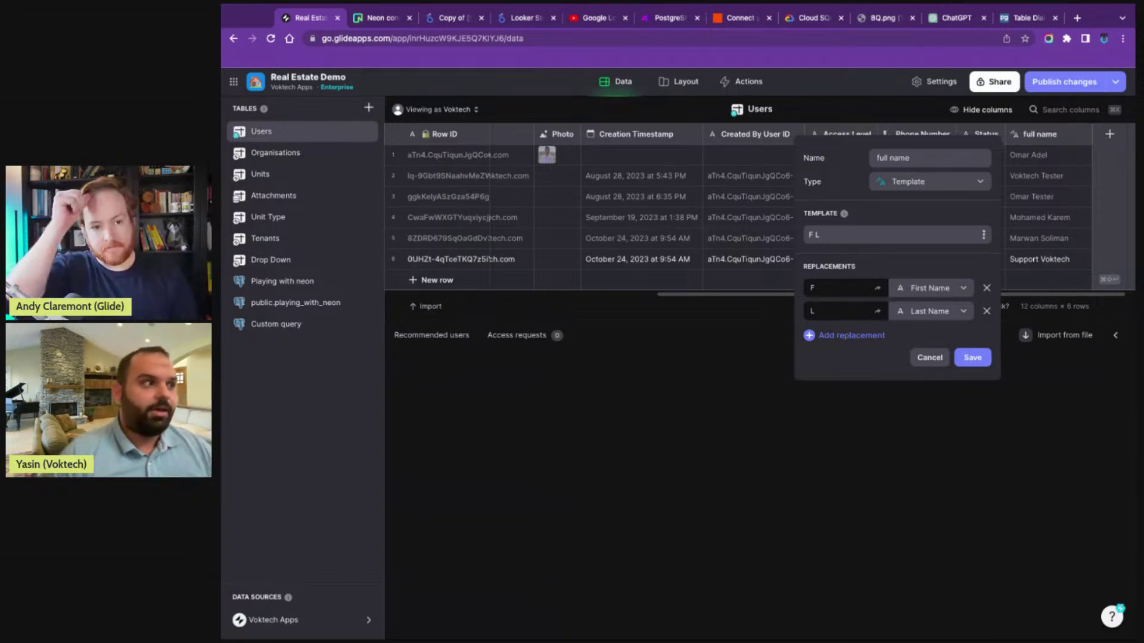
- Discard the unsaved full name column and open the public.playing_with_neon table
{"action": "left_click", "coordinate": [309, 298]}
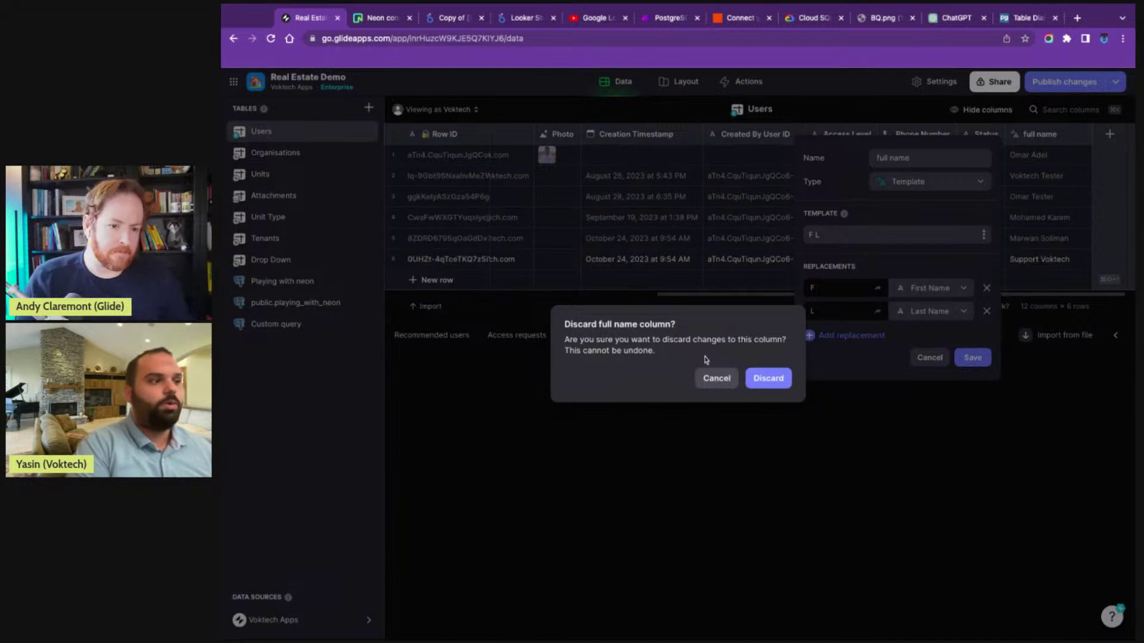
{"action": "left_click", "coordinate": [759, 379]}
{"action": "left_click", "coordinate": [316, 304]}
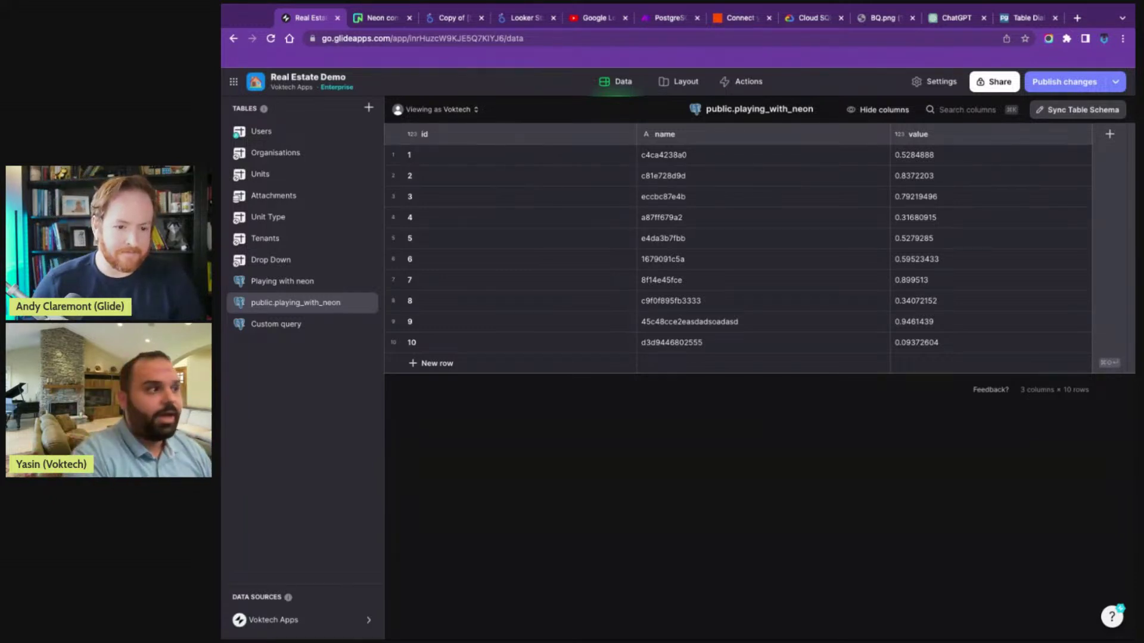
- Add a List component to the Home screen sourced from the Custom query table
{"action": "left_click", "coordinate": [678, 83]}
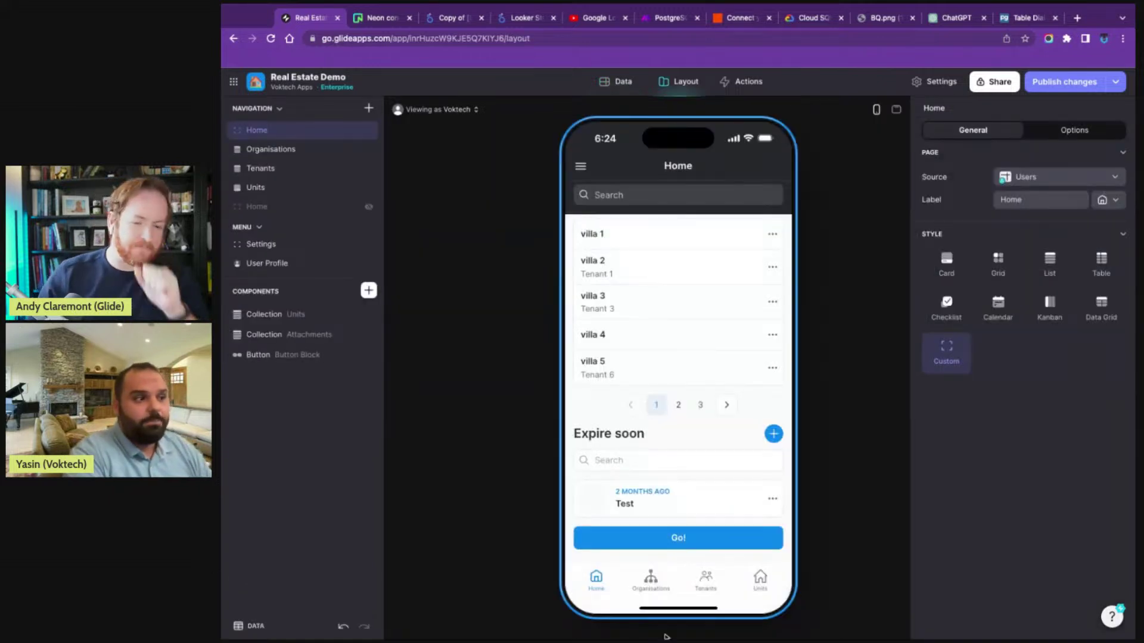
{"action": "left_click", "coordinate": [368, 291]}
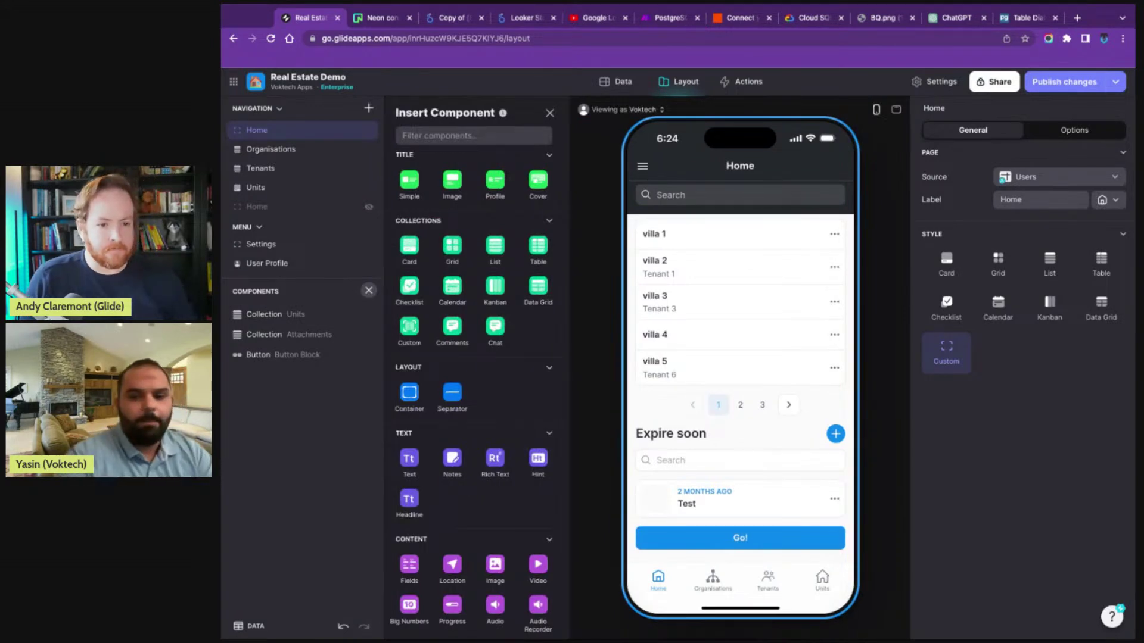
{"action": "type", "text": "li"}
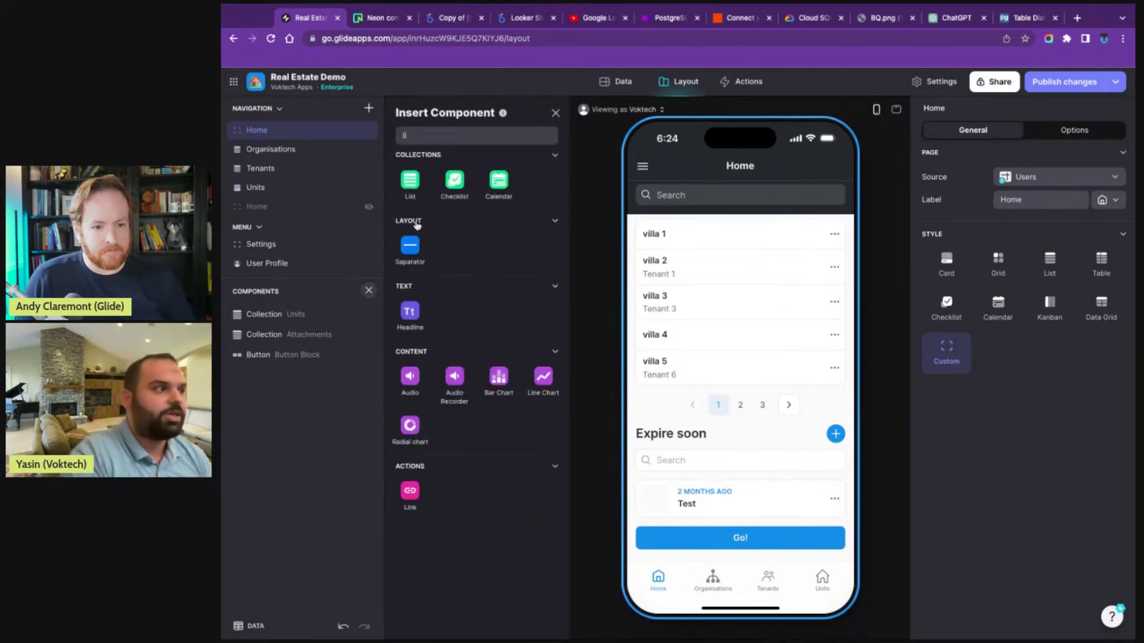
{"action": "left_click", "coordinate": [422, 177]}
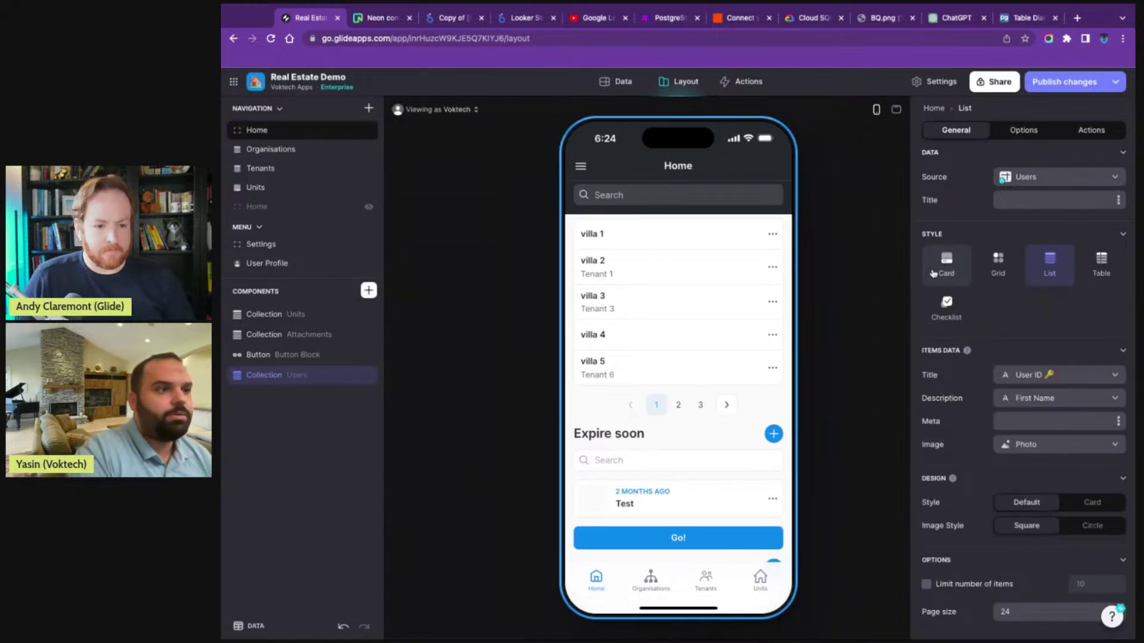
{"action": "left_click", "coordinate": [1055, 177]}
{"action": "left_click", "coordinate": [1042, 386]}
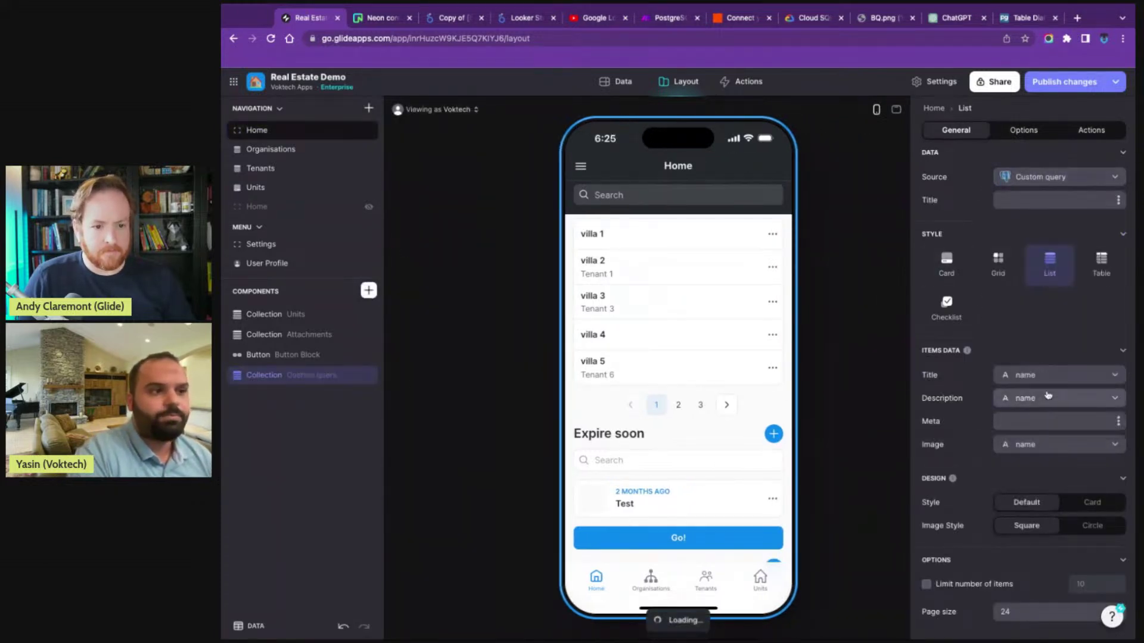
- Show each row's id as the list item title and value as the meta text
{"action": "scroll", "coordinate": [682, 476], "scroll_direction": "up", "scroll_amount": 3}
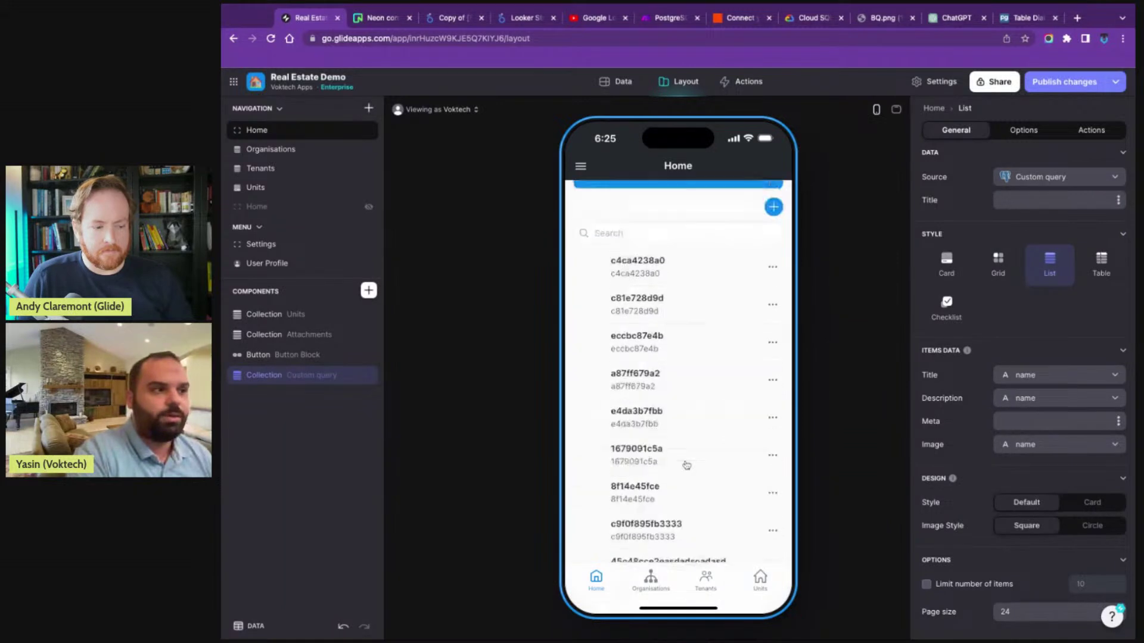
{"action": "left_click", "coordinate": [1042, 382]}
{"action": "left_click", "coordinate": [1043, 374]}
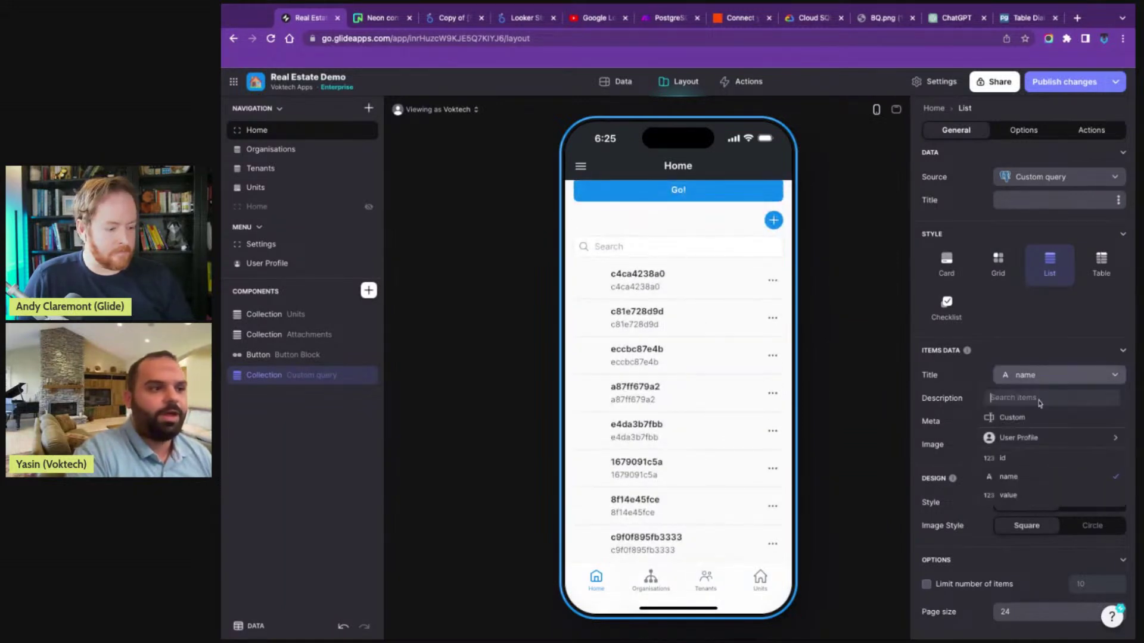
{"action": "left_click", "coordinate": [1019, 461]}
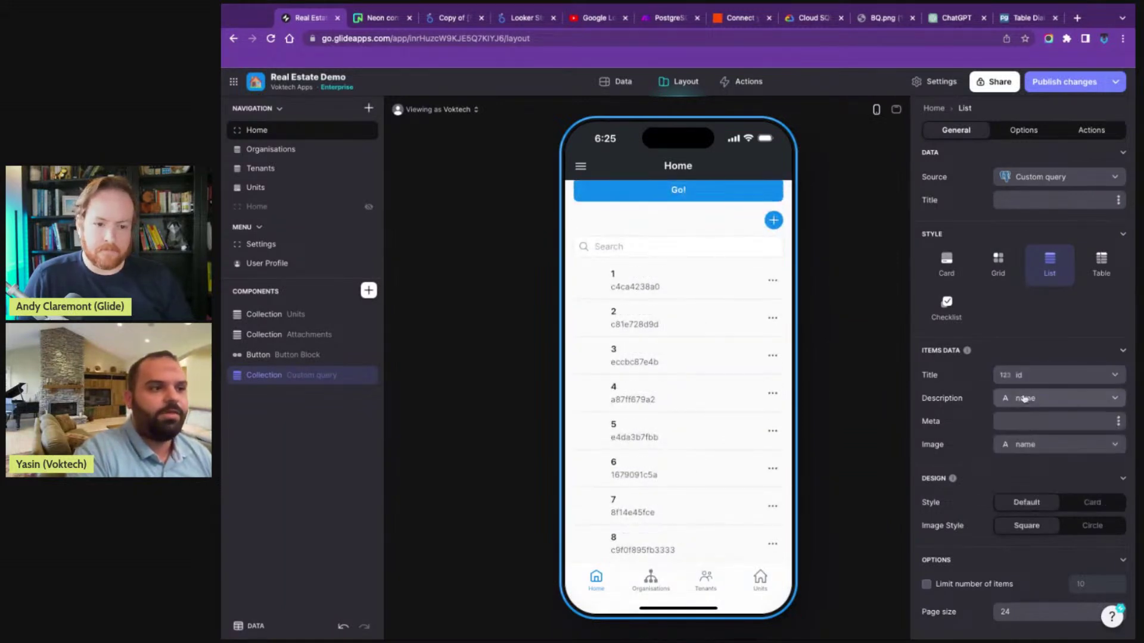
{"action": "left_click", "coordinate": [1120, 425]}
{"action": "left_click", "coordinate": [1022, 548]}
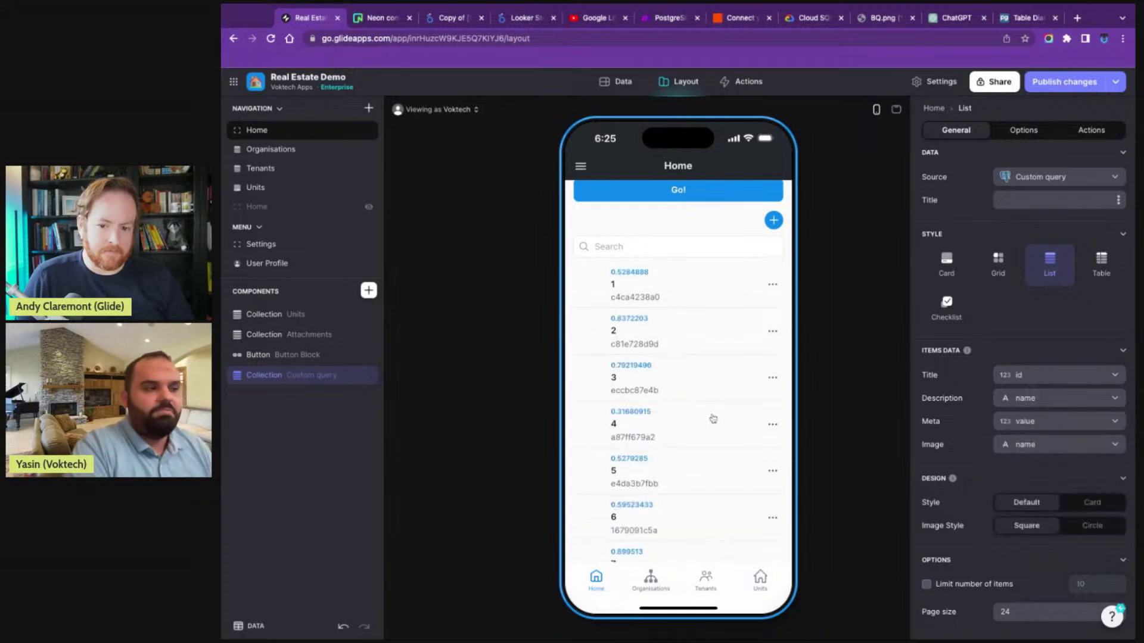
- Preview the first item's edit form, close it, and open the Custom query table
{"action": "left_click", "coordinate": [774, 291]}
{"action": "left_click", "coordinate": [743, 313]}
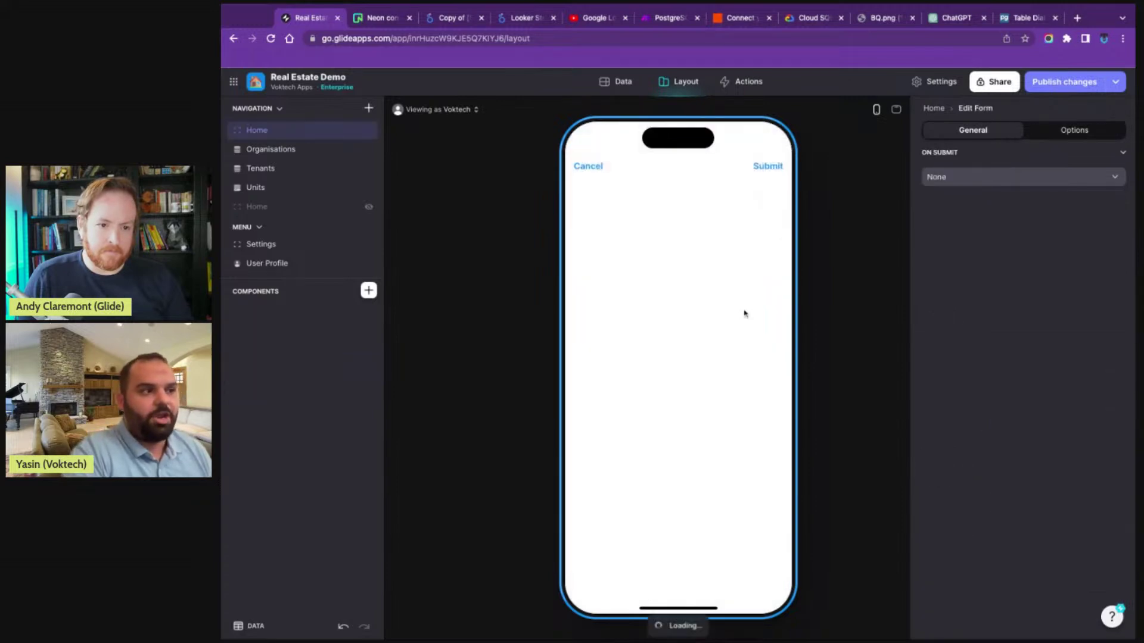
{"action": "left_click", "coordinate": [586, 167]}
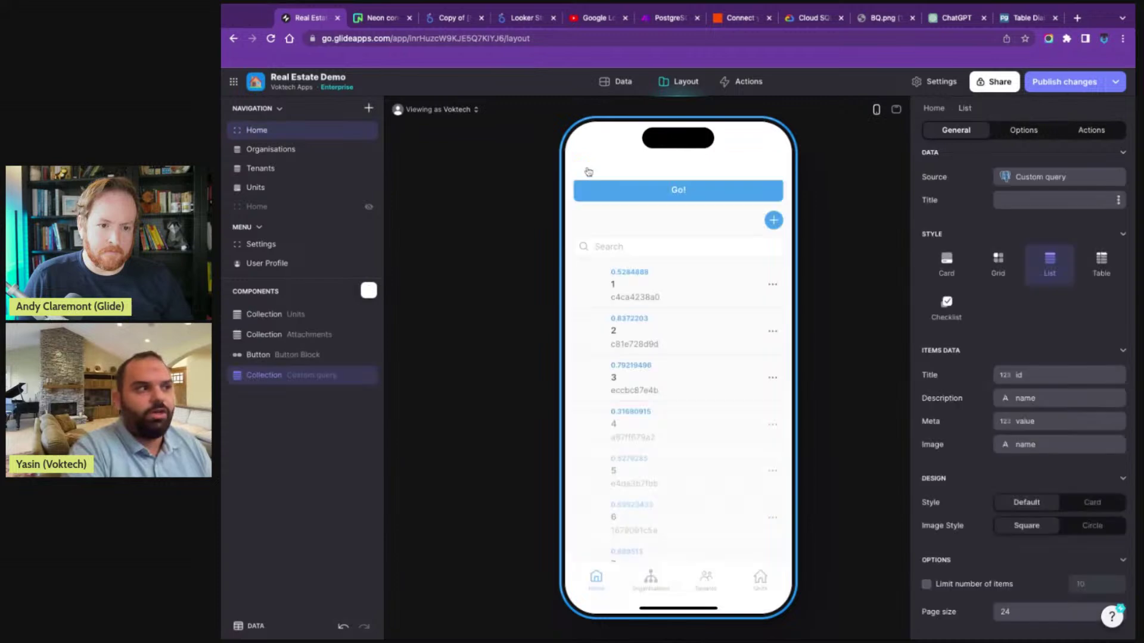
{"action": "left_click", "coordinate": [617, 83]}
{"action": "left_click", "coordinate": [276, 324]}
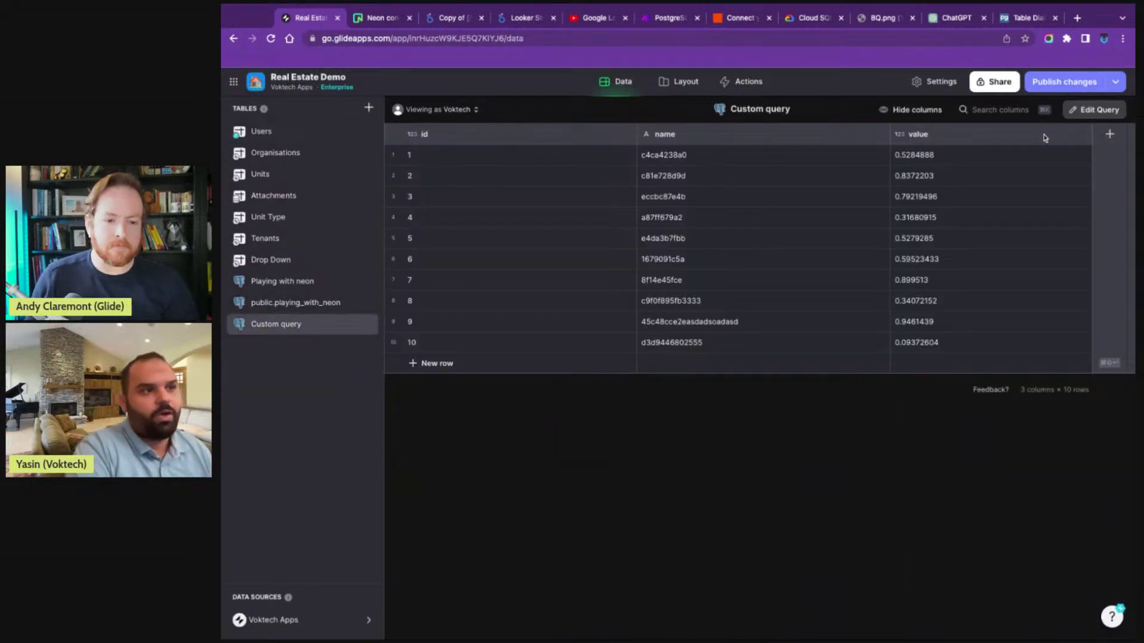
- Add a Relation-type column named 'relation' to the Custom query table
{"action": "left_click", "coordinate": [1107, 134]}
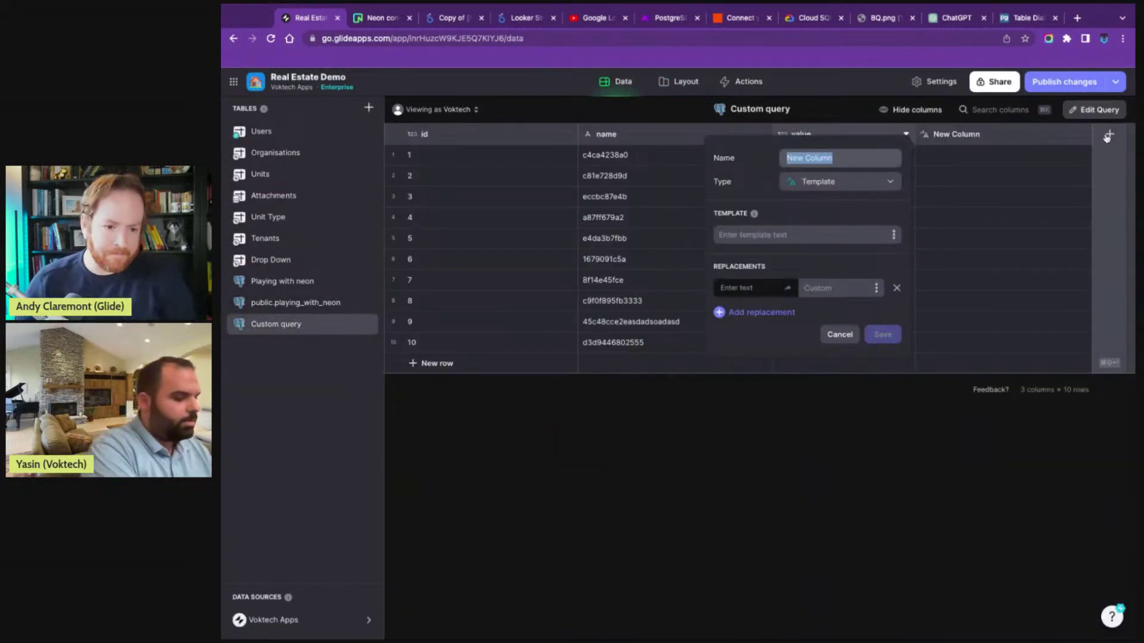
{"action": "type", "text": "relatioon"}
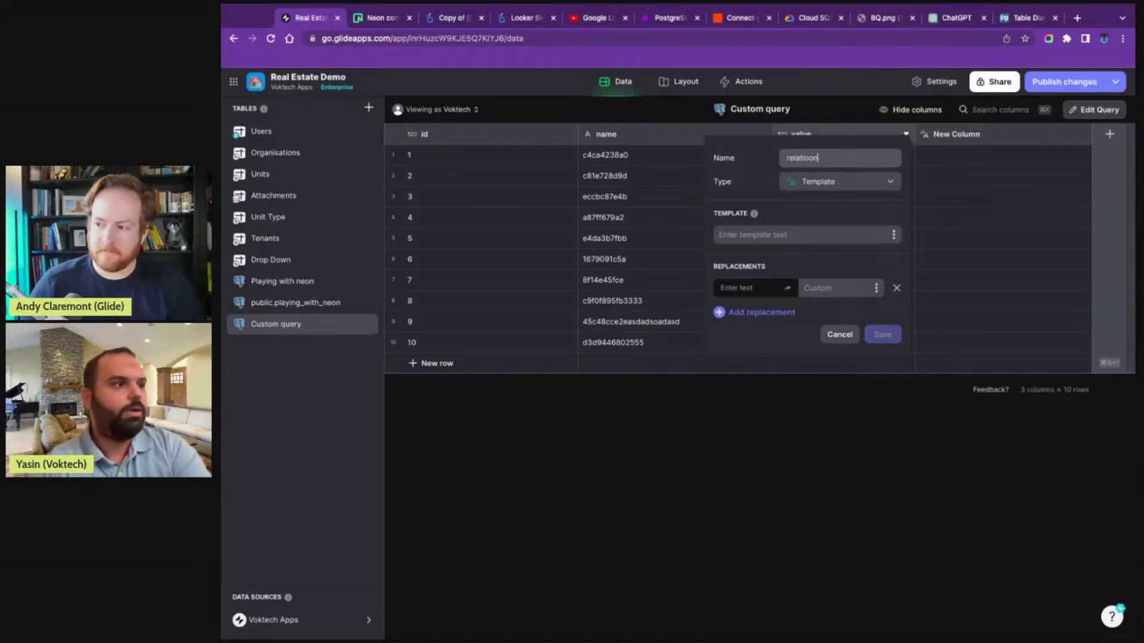
{"action": "key", "text": "BackSpace"}
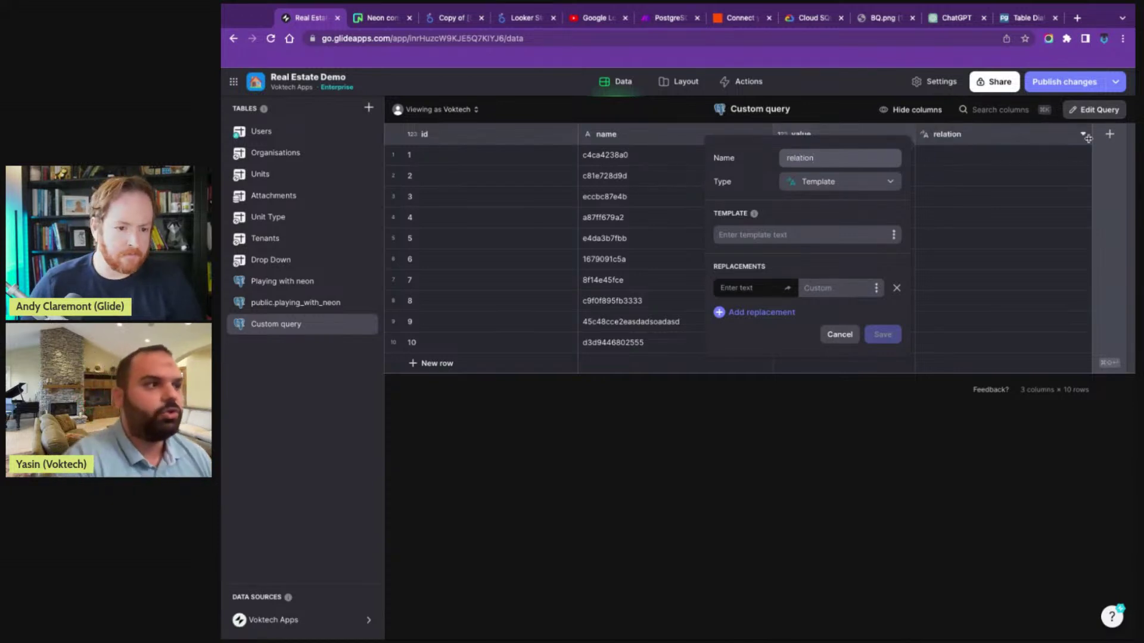
{"action": "left_click", "coordinate": [843, 185]}
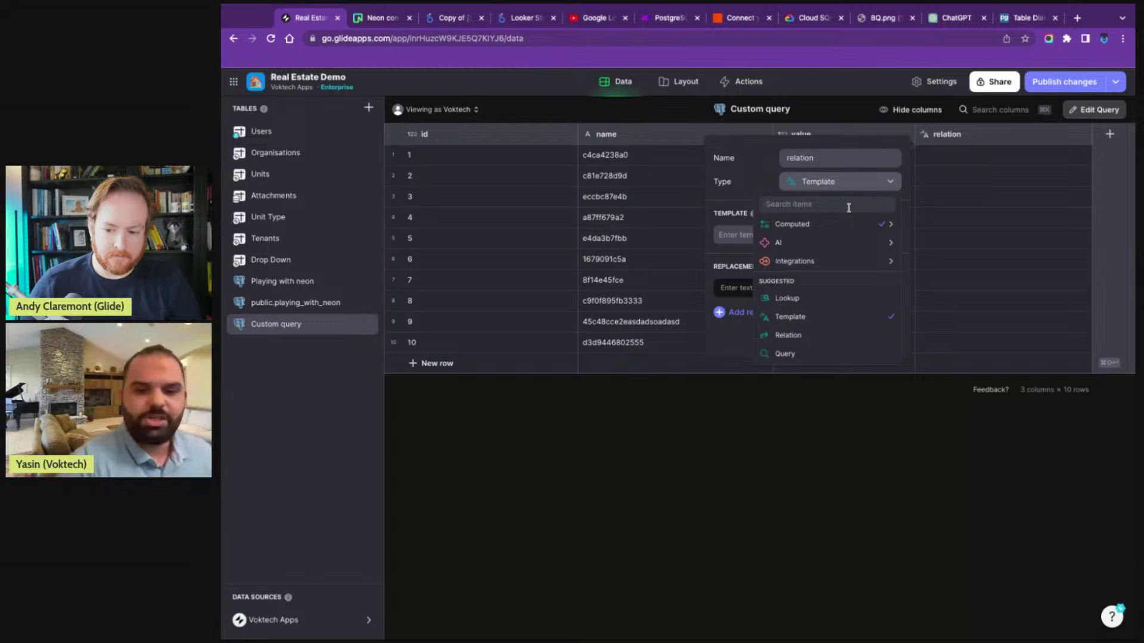
{"action": "type", "text": "rel"}
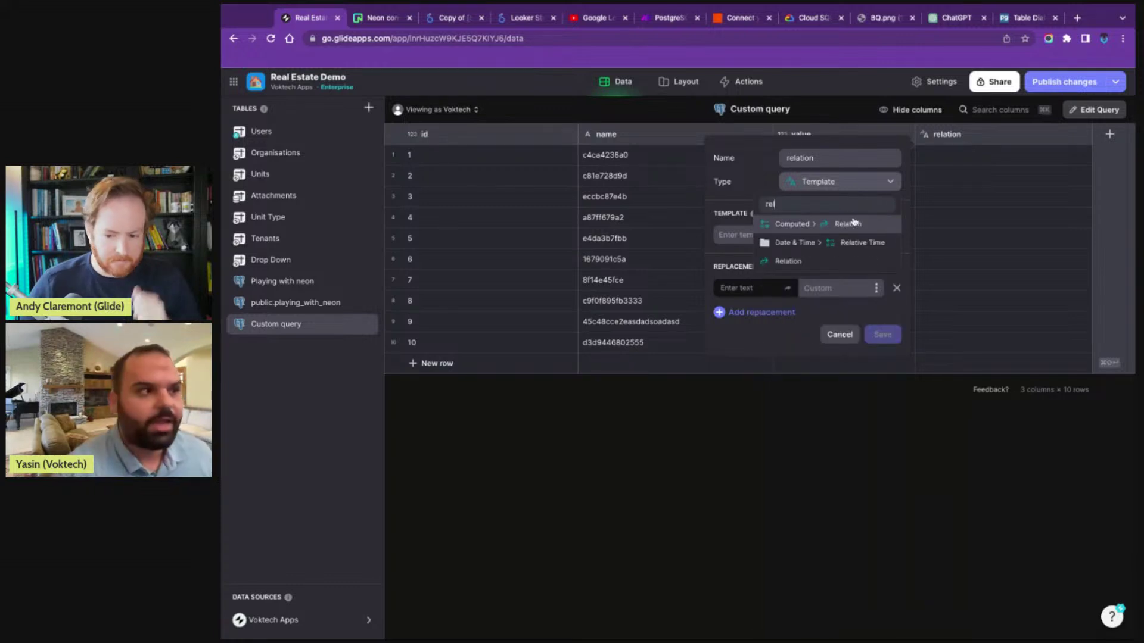
{"action": "left_click", "coordinate": [853, 222]}
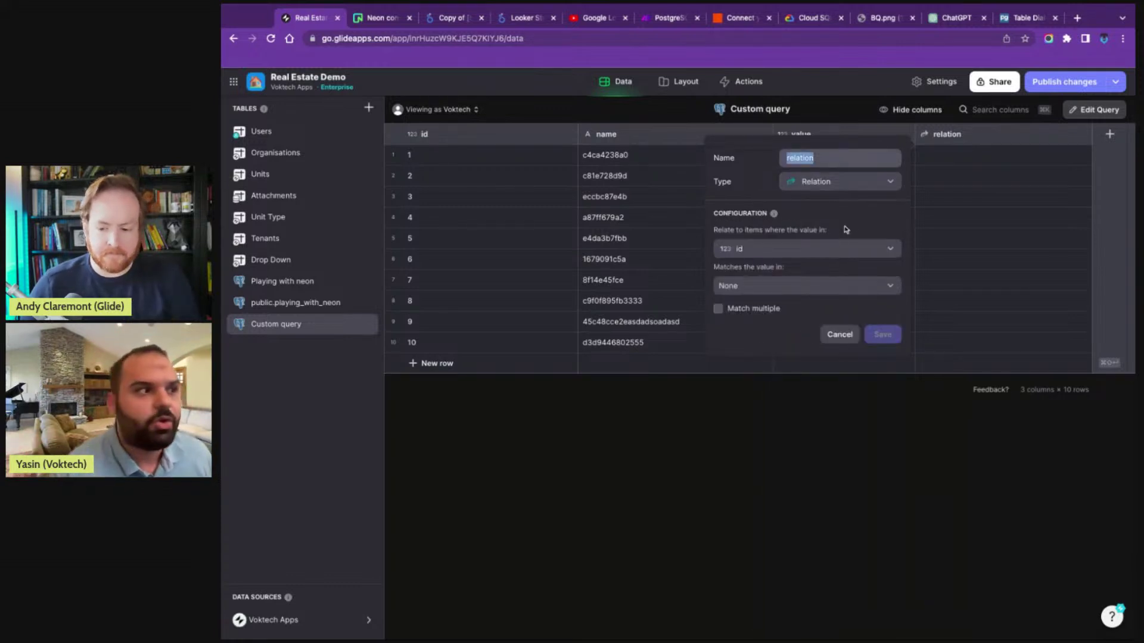
- Match the relation to Playing with neon's id, save it, and show the list's action settings
{"action": "left_click", "coordinate": [811, 288]}
{"action": "mouse_move", "coordinate": [796, 471]}
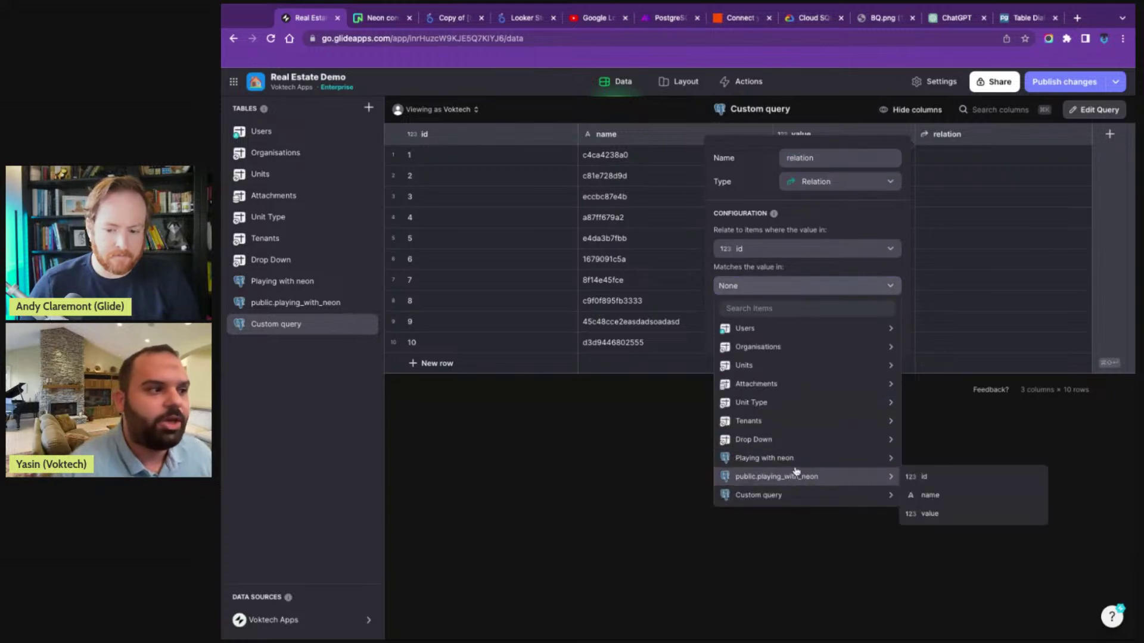
{"action": "left_click", "coordinate": [916, 457]}
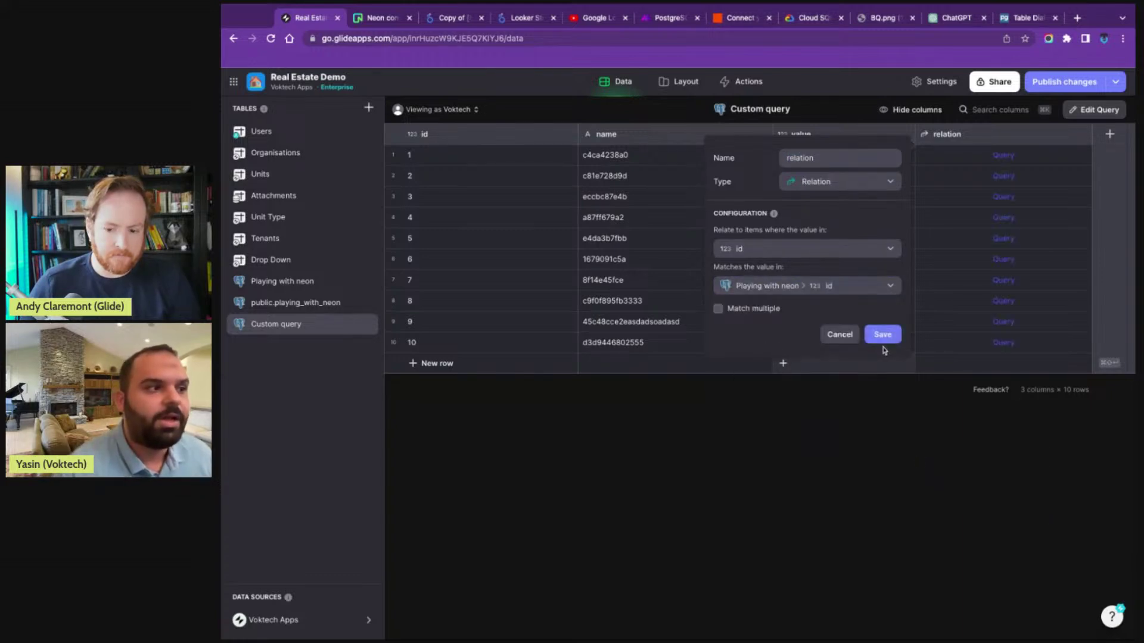
{"action": "left_click", "coordinate": [876, 334]}
{"action": "left_click", "coordinate": [679, 82]}
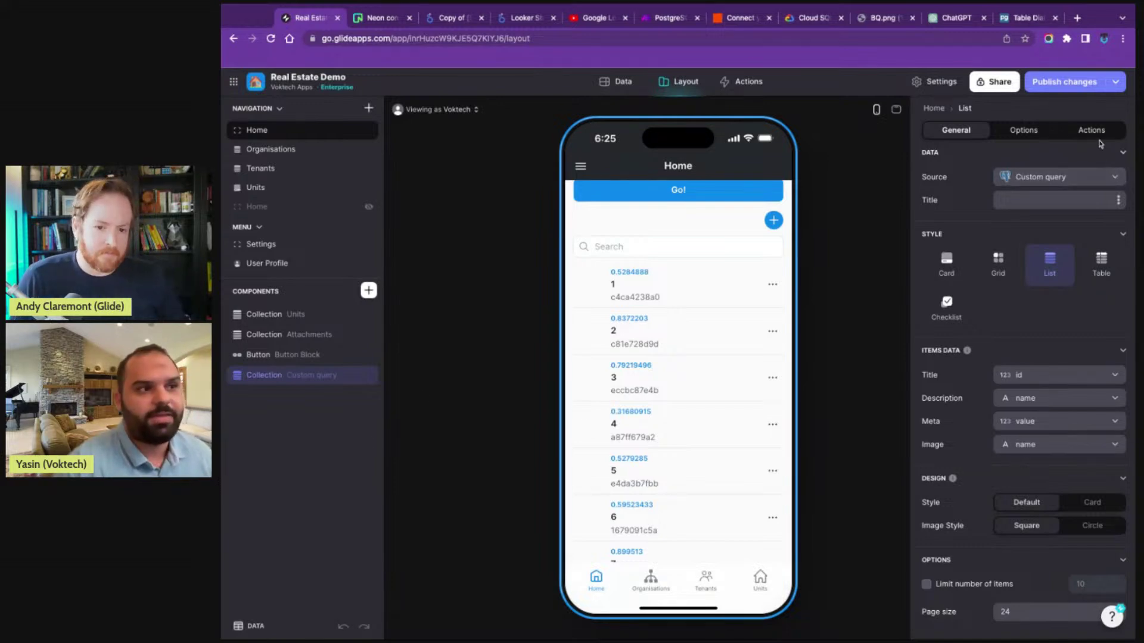
{"action": "left_click", "coordinate": [1099, 139]}
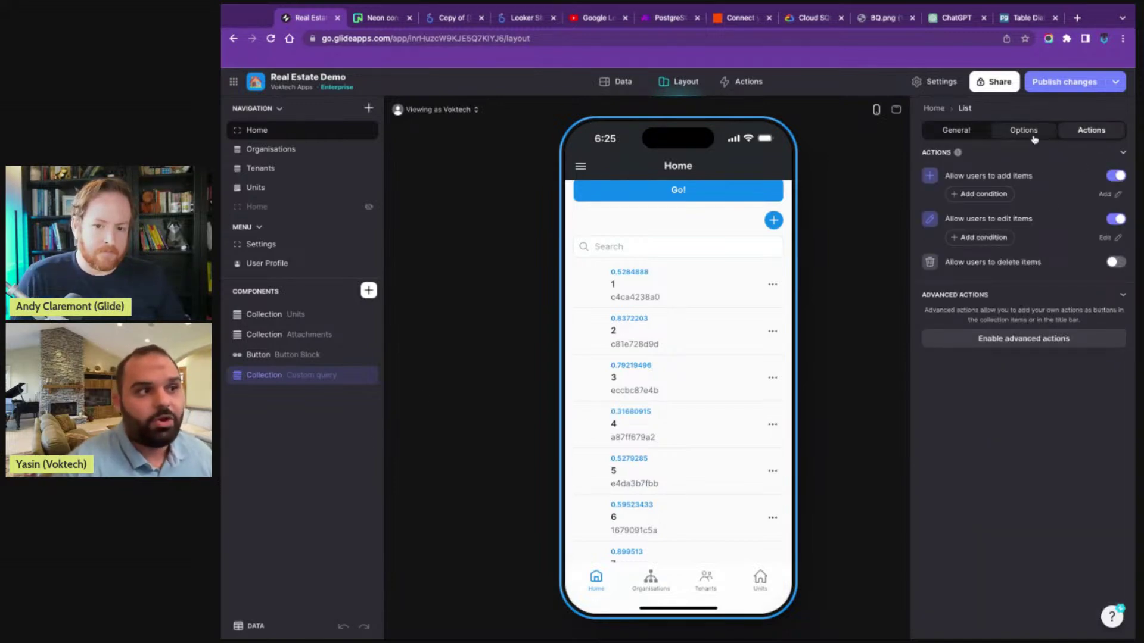
- Enable custom item actions and set the Edit action's data to the relation
{"action": "left_click", "coordinate": [1016, 338]}
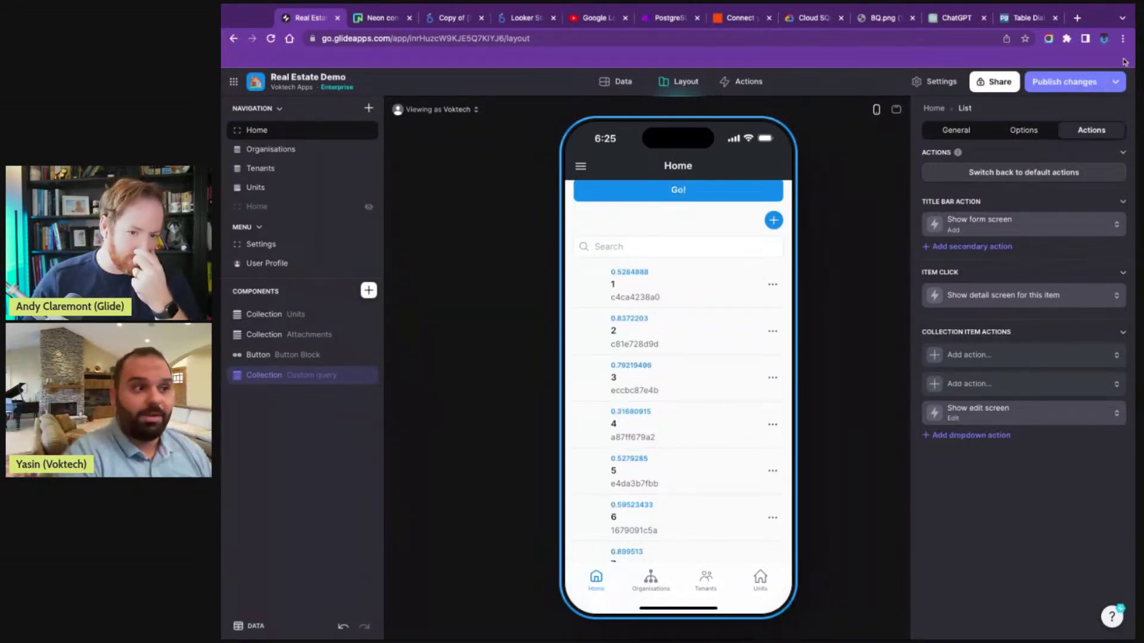
{"action": "left_click", "coordinate": [1057, 418]}
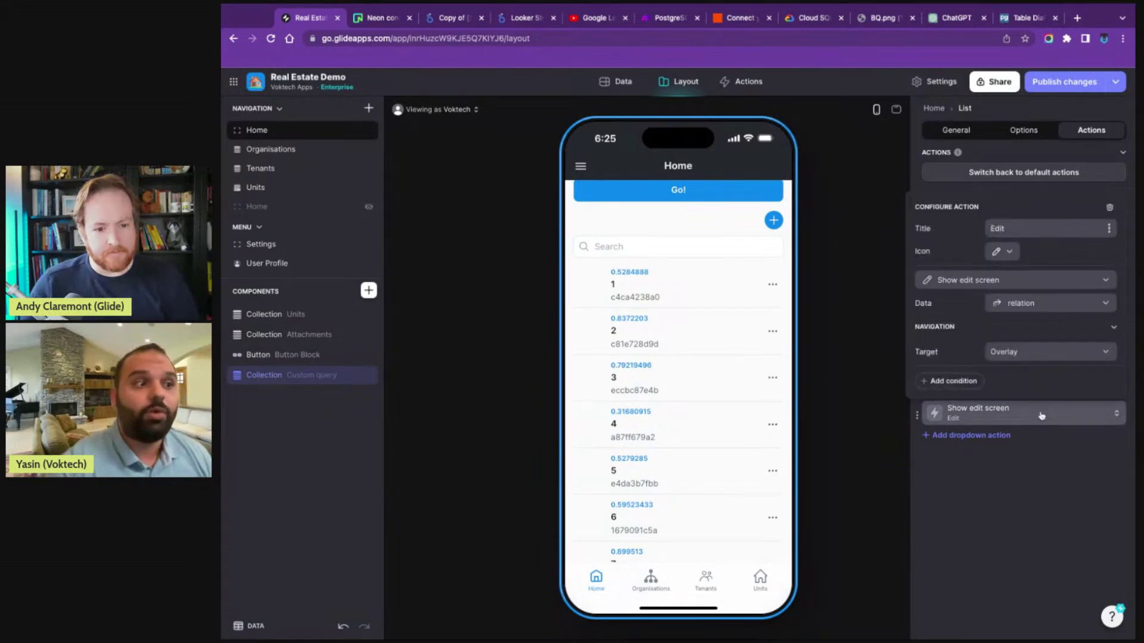
{"action": "left_click", "coordinate": [1011, 305]}
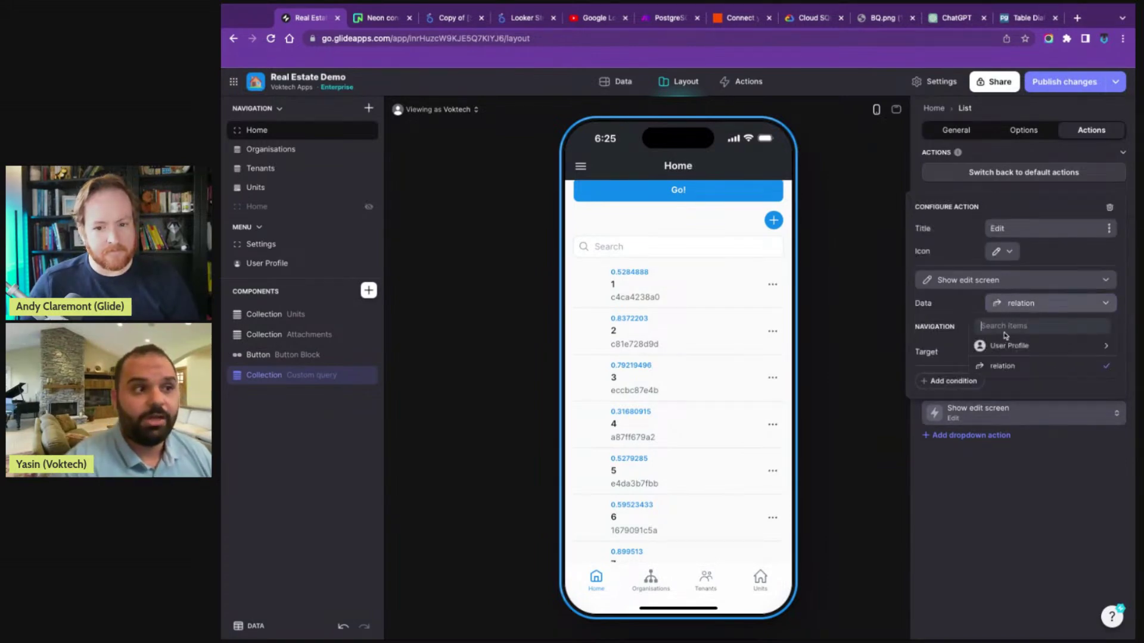
{"action": "left_click", "coordinate": [1011, 366]}
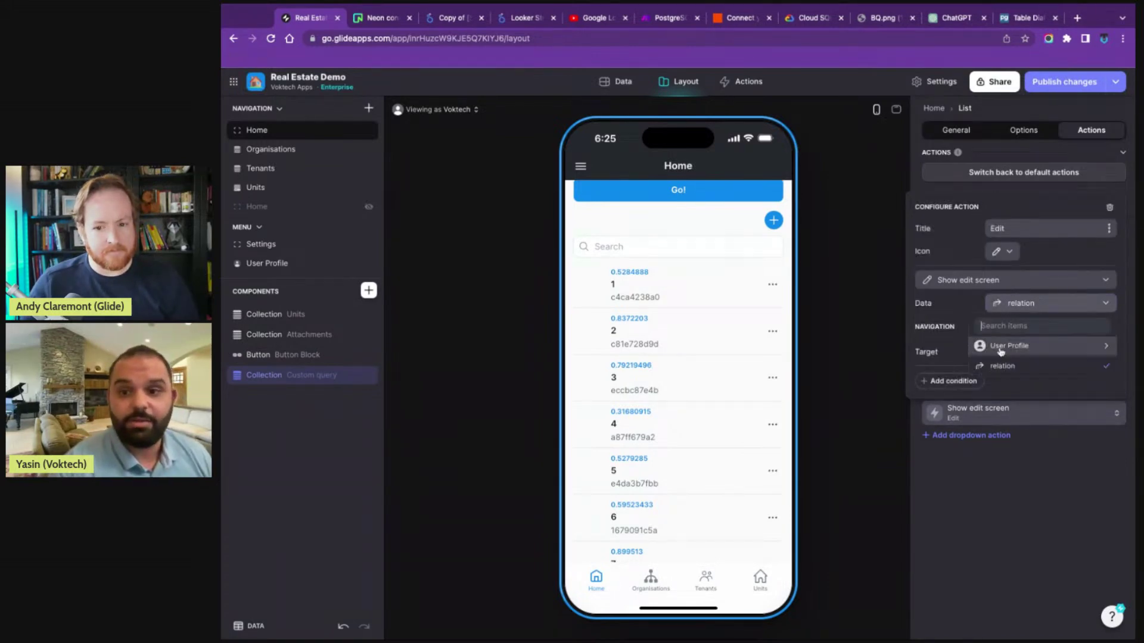
- Open the first item's Edit Form and bring up its On Submit setting
{"action": "left_click", "coordinate": [773, 284]}
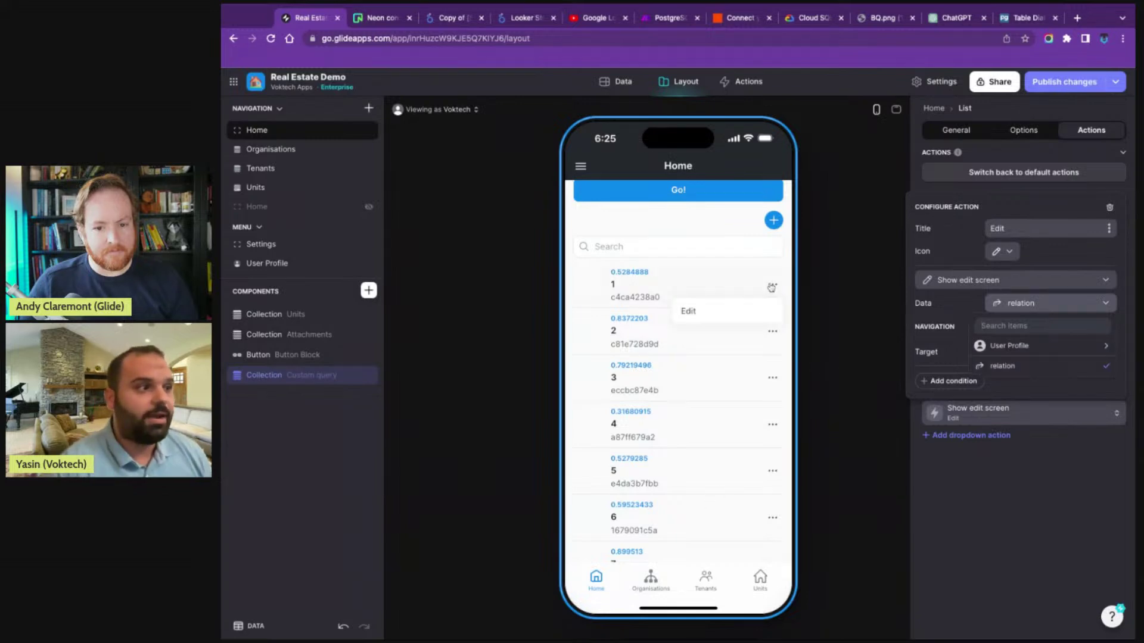
{"action": "left_click", "coordinate": [690, 310]}
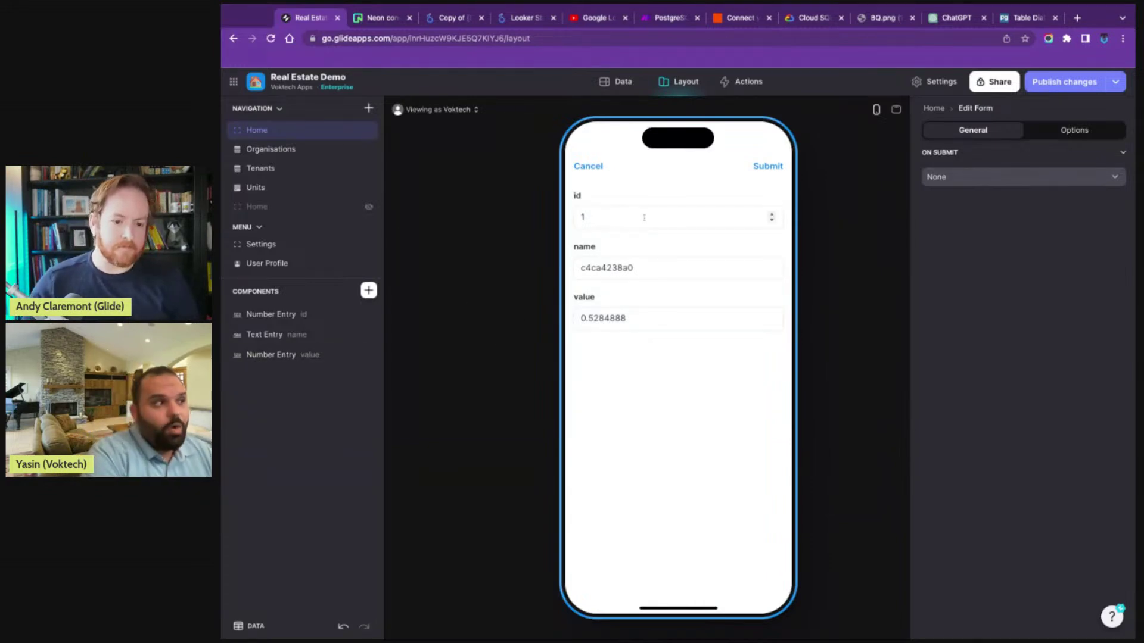
{"action": "left_click", "coordinate": [1006, 177]}
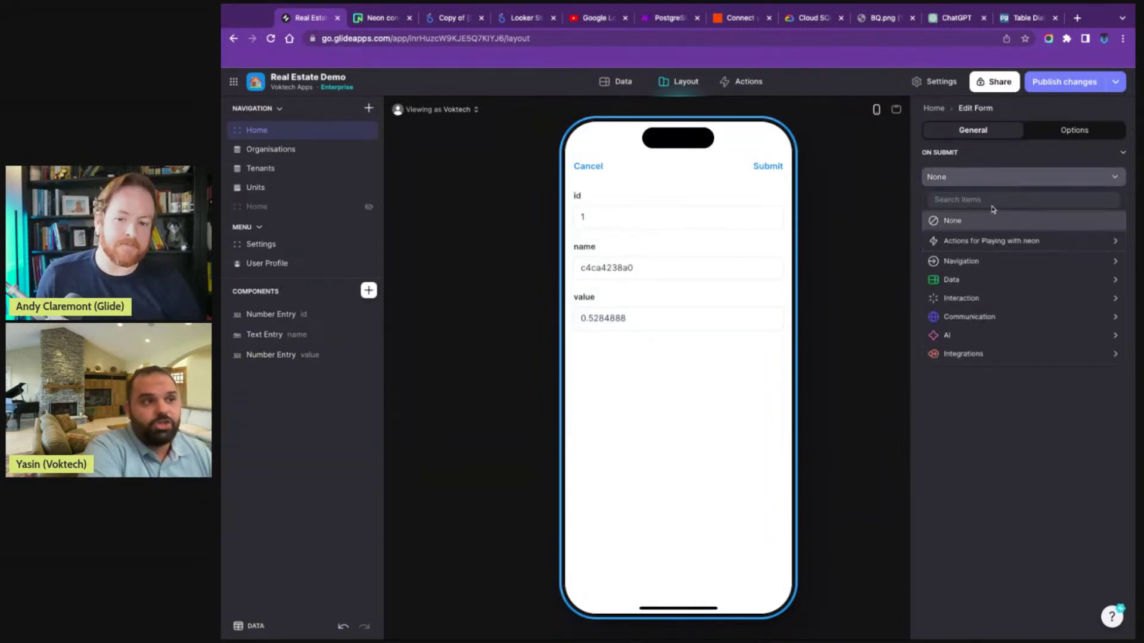
- Set On Submit to Reload query for the Custom query table, then submit back to Home
{"action": "type", "text": "reloa"}
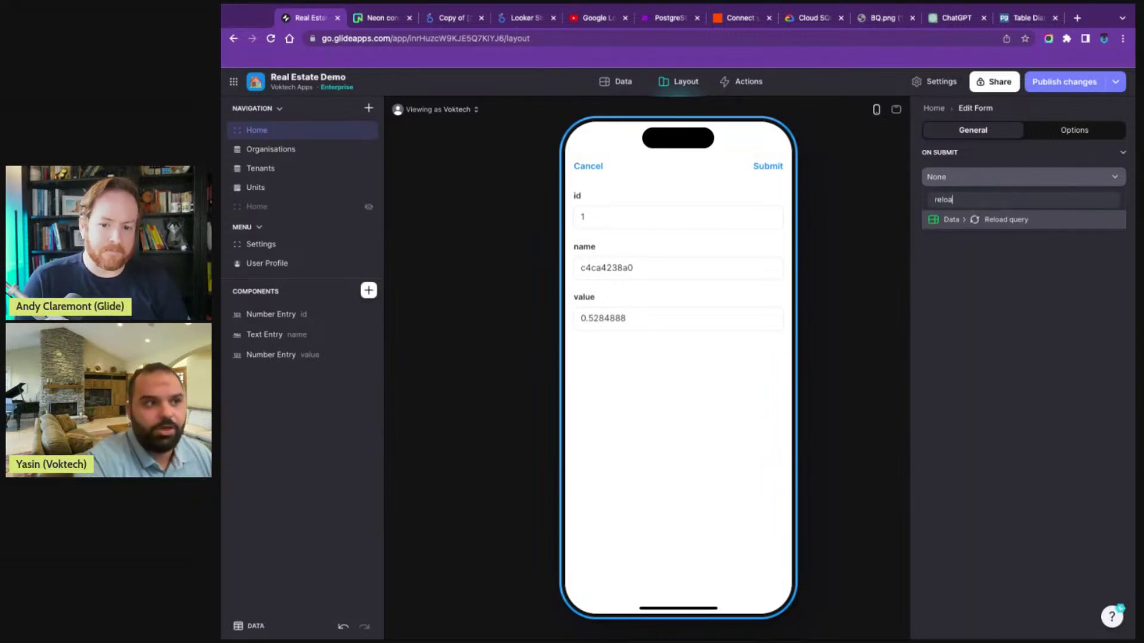
{"action": "left_click", "coordinate": [1016, 222]}
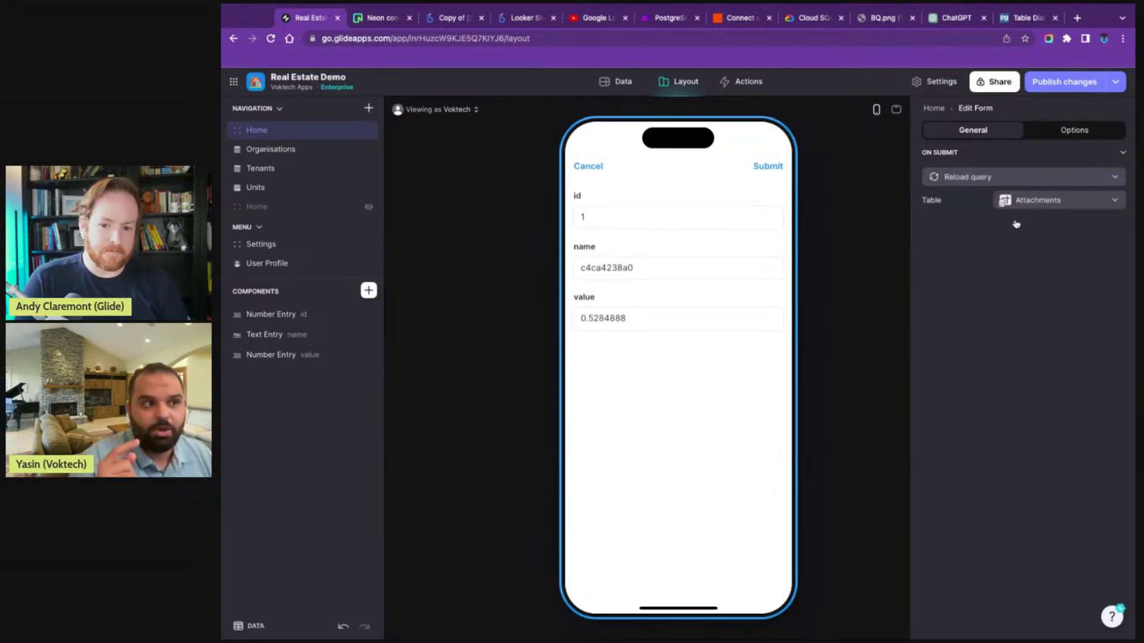
{"action": "left_click", "coordinate": [1016, 202]}
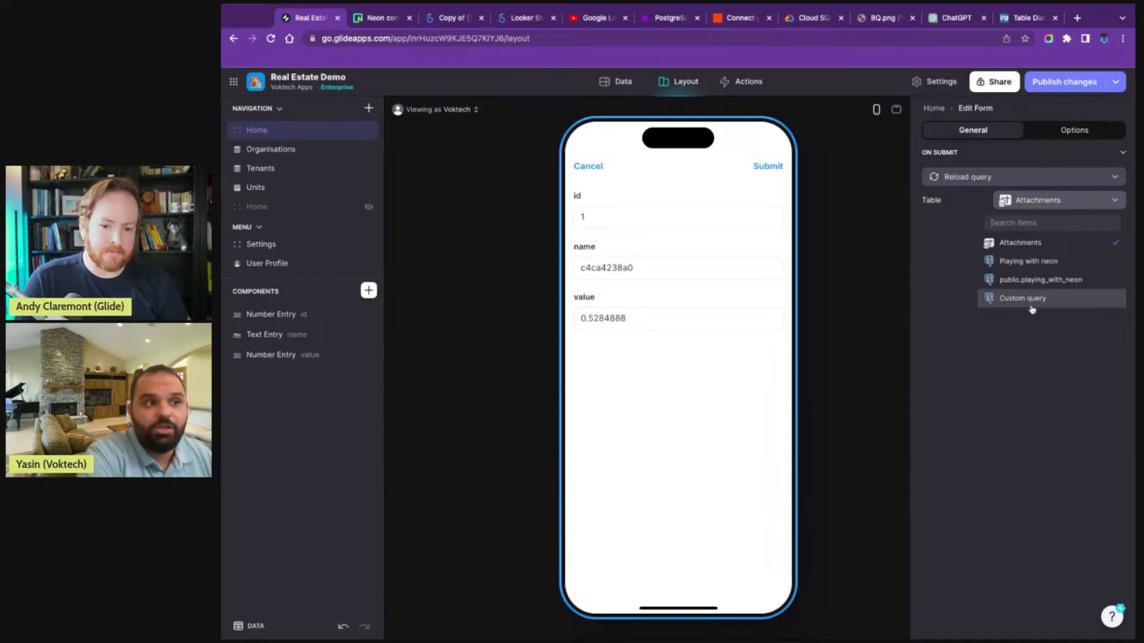
{"action": "left_click", "coordinate": [1035, 300]}
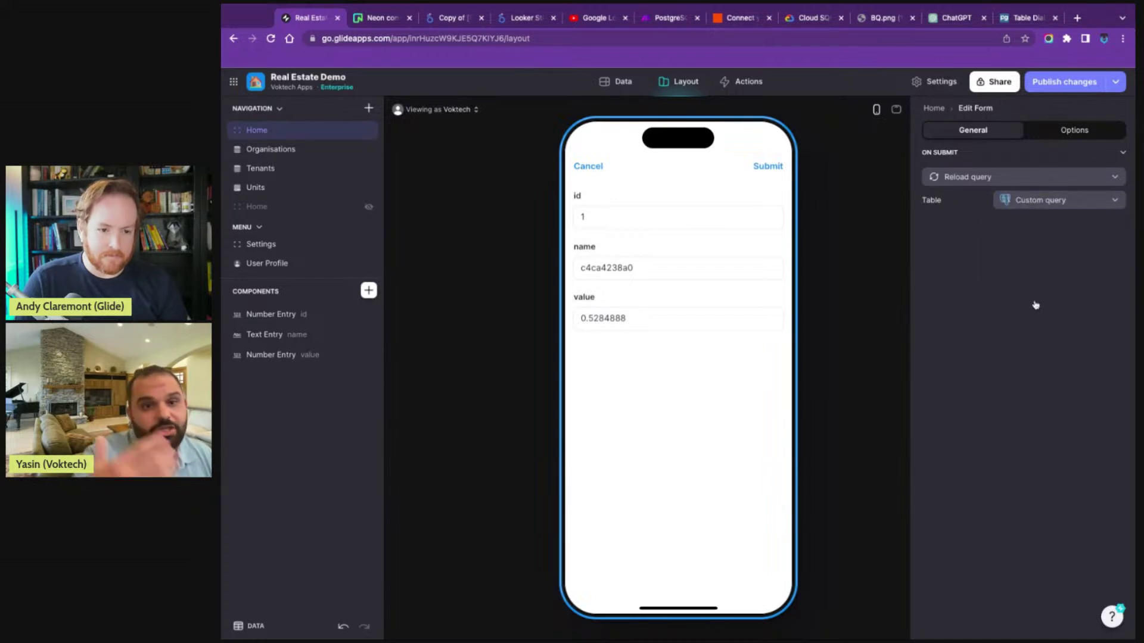
{"action": "left_click", "coordinate": [763, 174]}
{"action": "scroll", "coordinate": [702, 282], "scroll_direction": "down", "scroll_amount": 5}
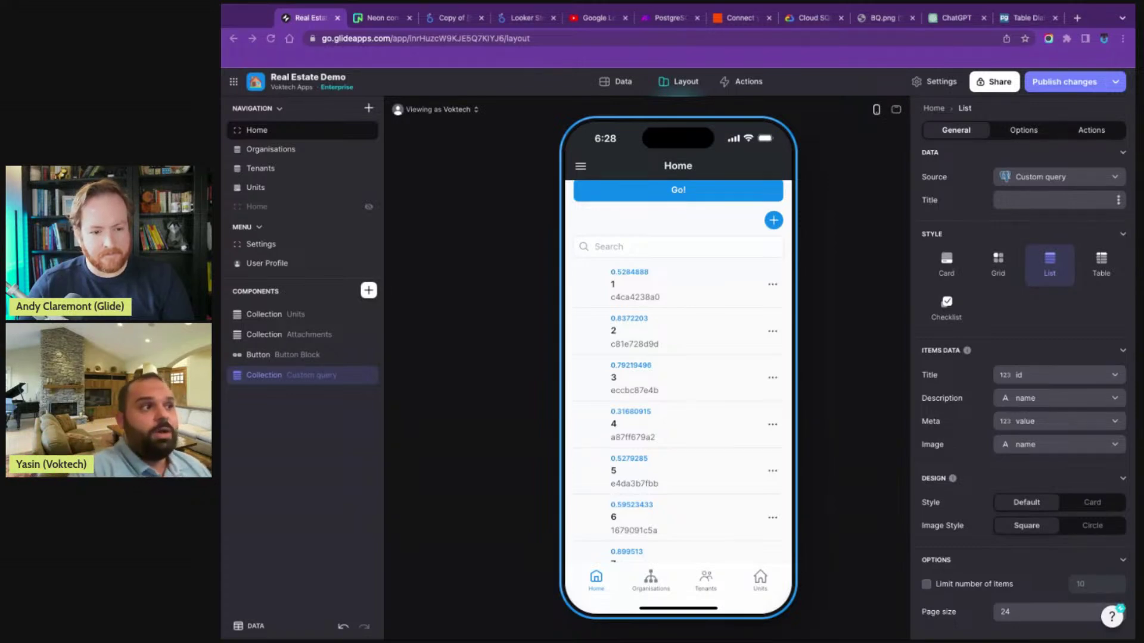
- Return to Glide's data tables, glance at Attachments and Users, and open Custom query
{"action": "key", "text": "ctrl+6"}
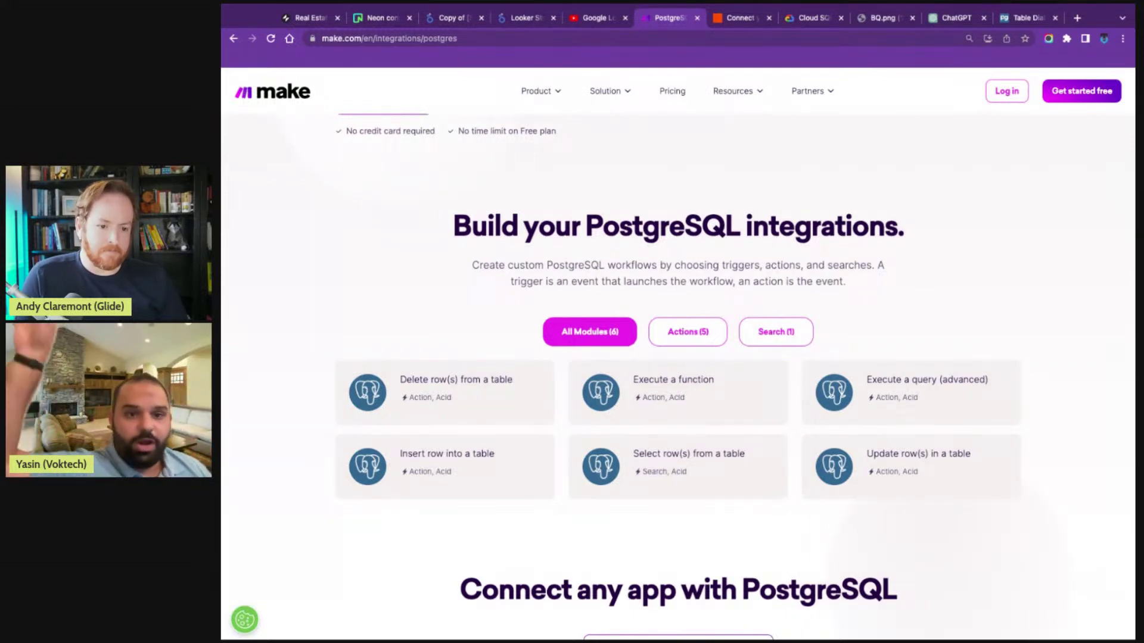
{"action": "left_click", "coordinate": [305, 18]}
{"action": "left_click", "coordinate": [614, 86]}
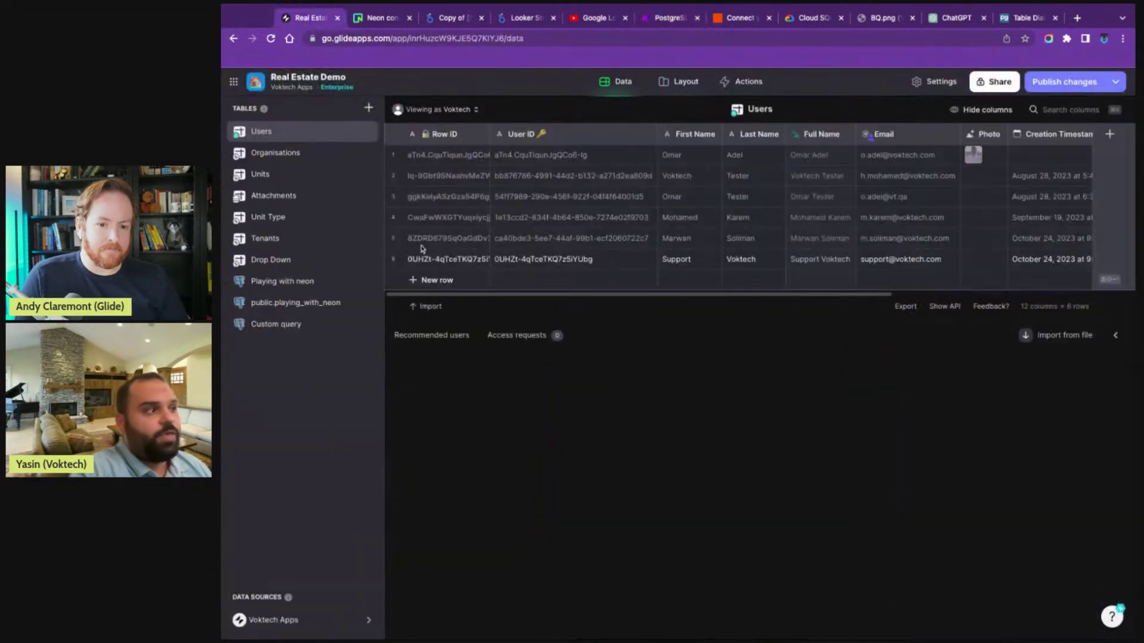
{"action": "right_click", "coordinate": [288, 260]}
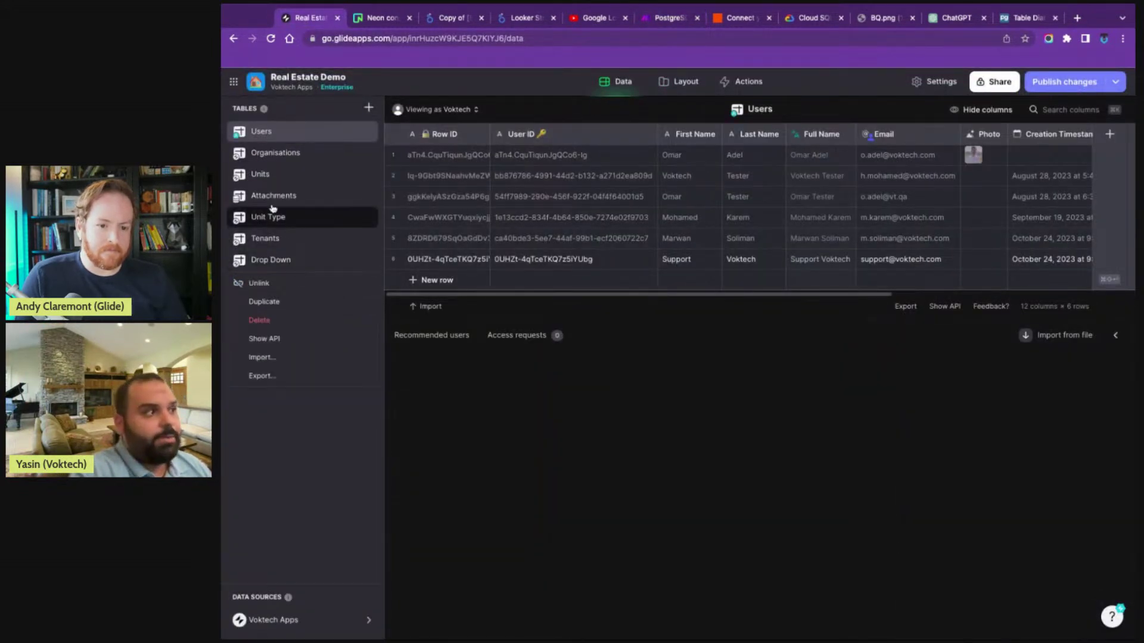
{"action": "left_click", "coordinate": [277, 198]}
{"action": "left_click", "coordinate": [292, 137]}
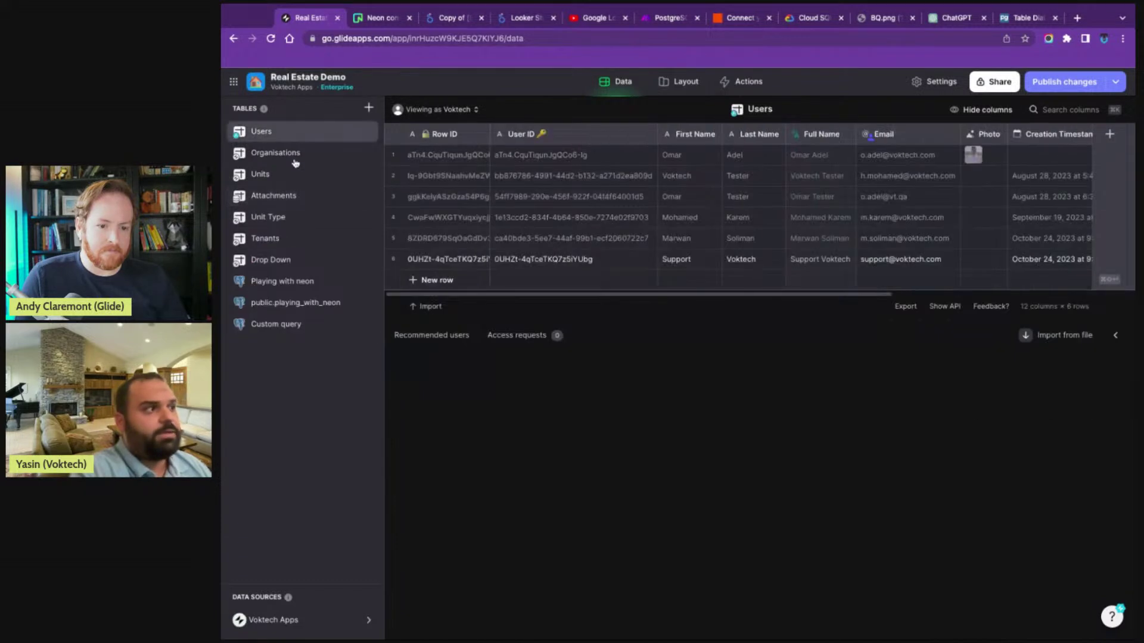
{"action": "left_click", "coordinate": [276, 327]}
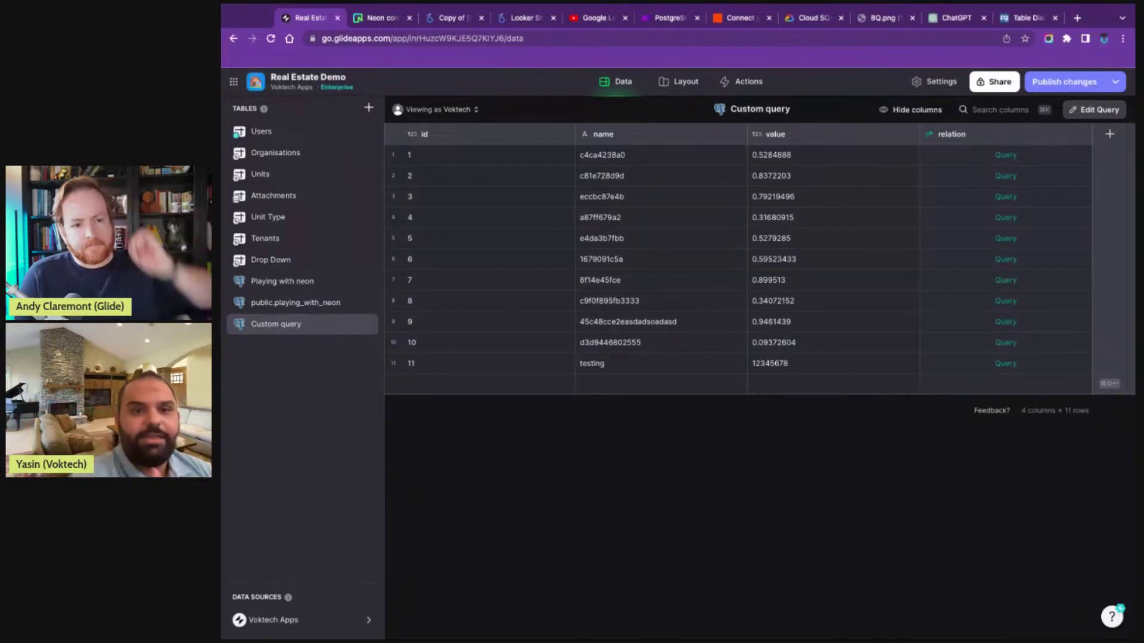
- Review Make's PostgreSQL integrations page listing six modules, including Execute a query and Insert row
{"action": "left_click", "coordinate": [657, 23]}
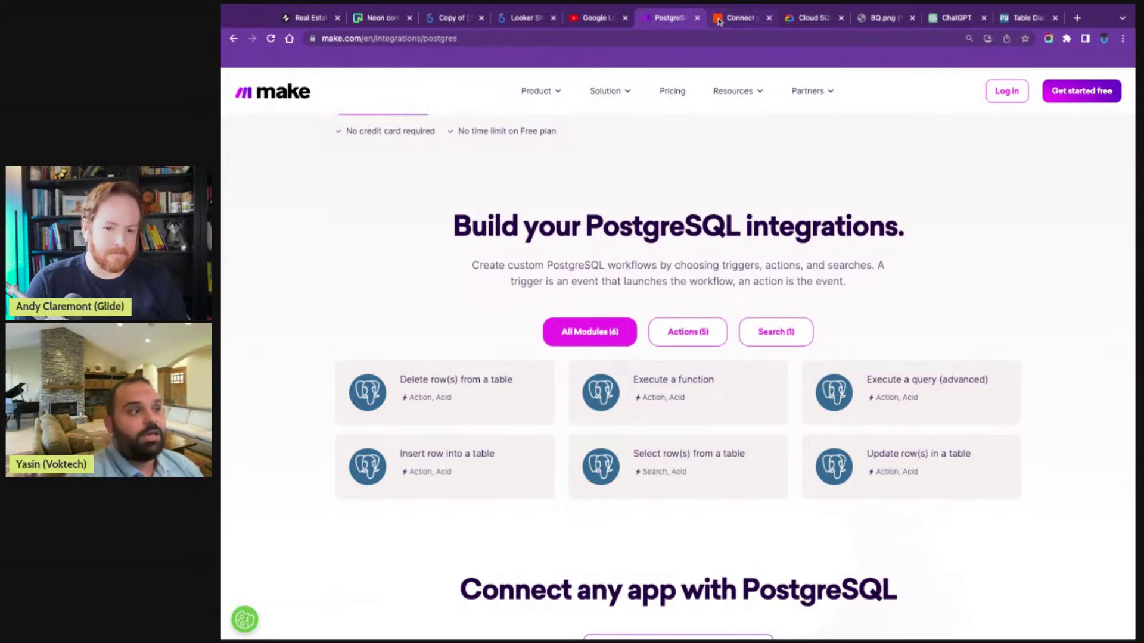
{"action": "left_click", "coordinate": [739, 18]}
- Scroll up Zapier's PostgreSQL–Google Sheets page to view its six premium Zap templates
{"action": "scroll", "coordinate": [474, 264], "scroll_direction": "up", "scroll_amount": 2}
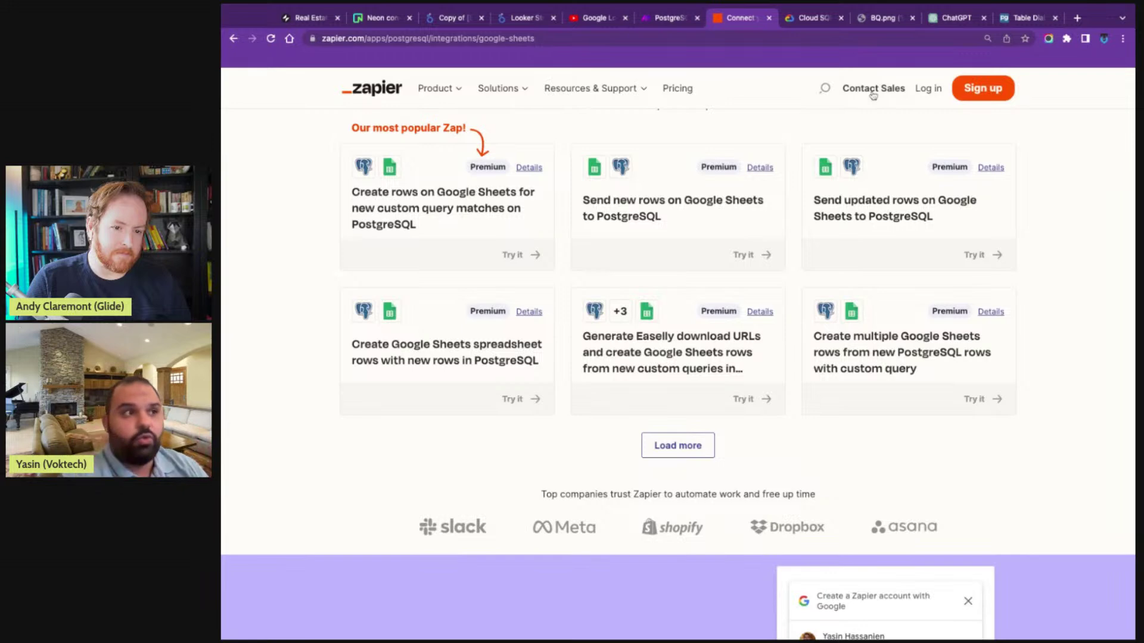
- Show the BQ.png diagram of Google Drive, Cloud Storage, Bigtable and Cloud SQL feeding BigQuery
{"action": "left_click", "coordinate": [883, 18]}
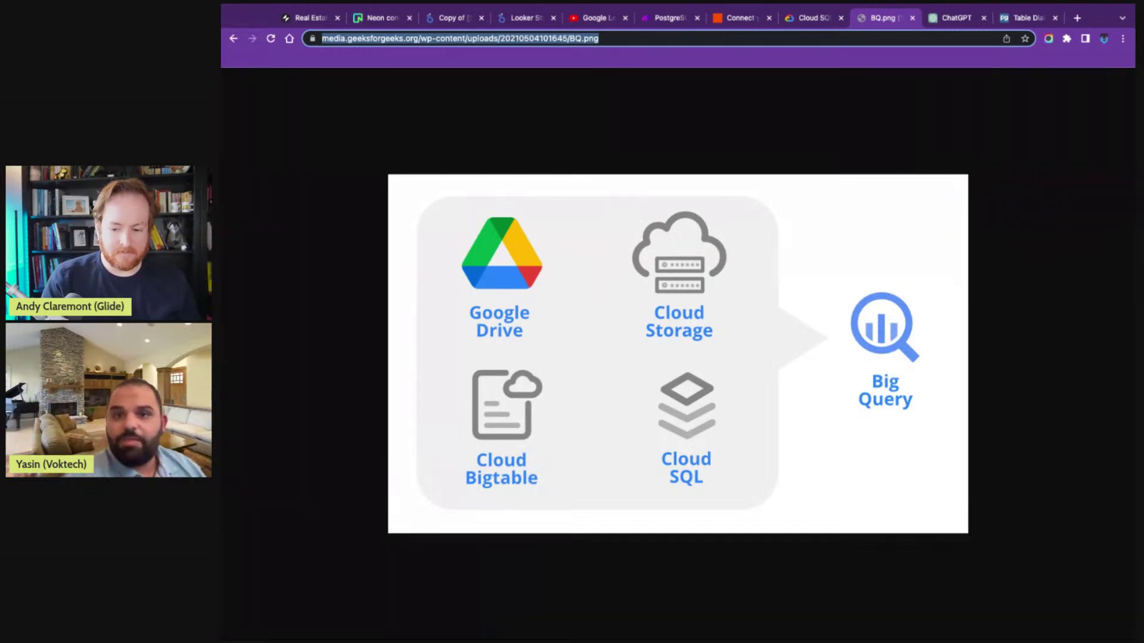
- Bring up the Looker Studio report 'Copy of [Sample] Google Analytics Marketing Website'
{"action": "key", "text": "super+Tab"}
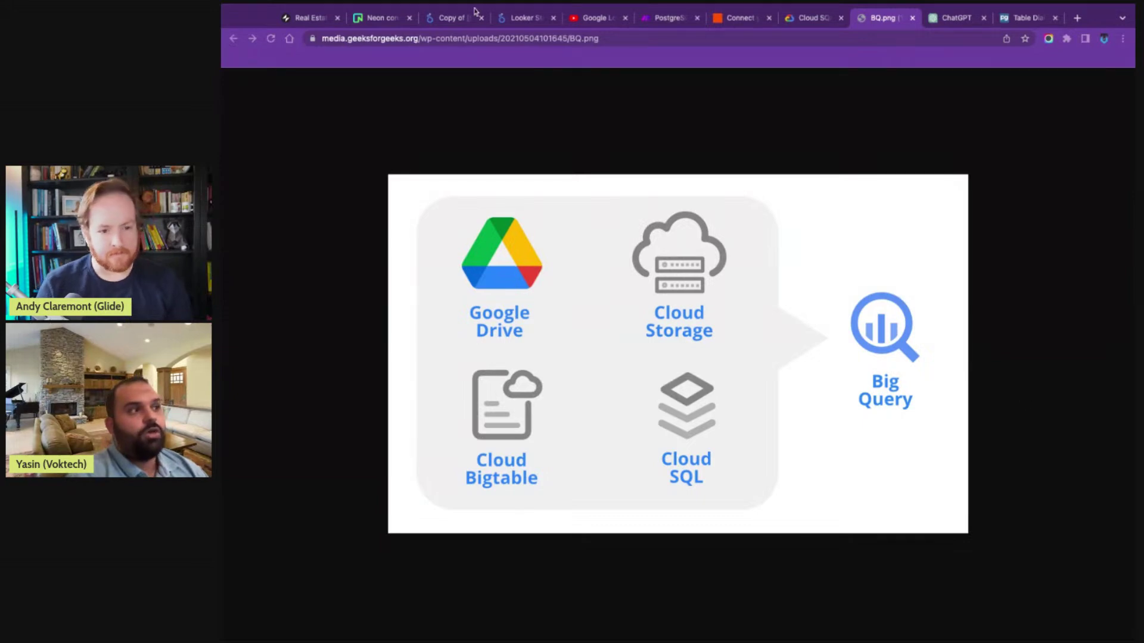
{"action": "left_click", "coordinate": [455, 19]}
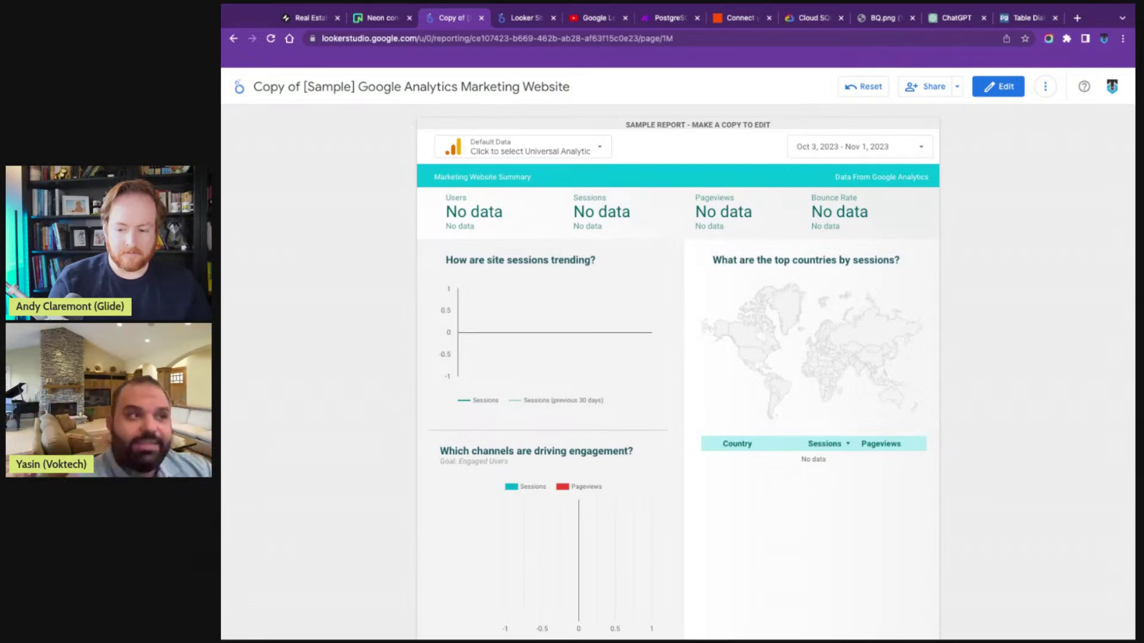
- Switch to Looker Studio's Connect to Data page and focus the connector search box
{"action": "left_click", "coordinate": [521, 17]}
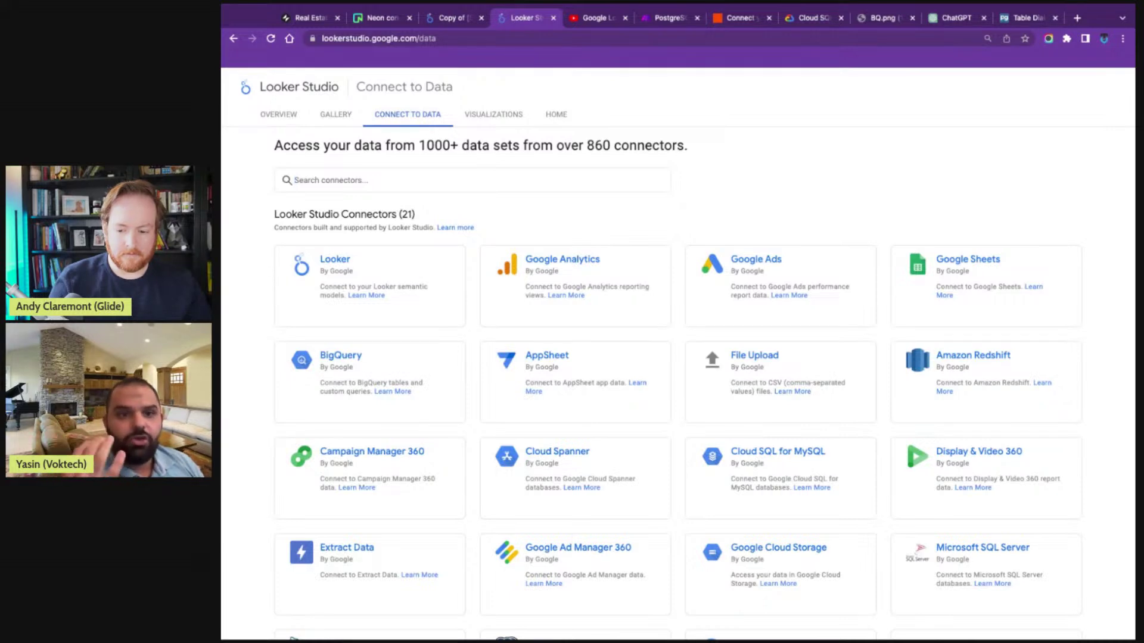
{"action": "left_click", "coordinate": [294, 180]}
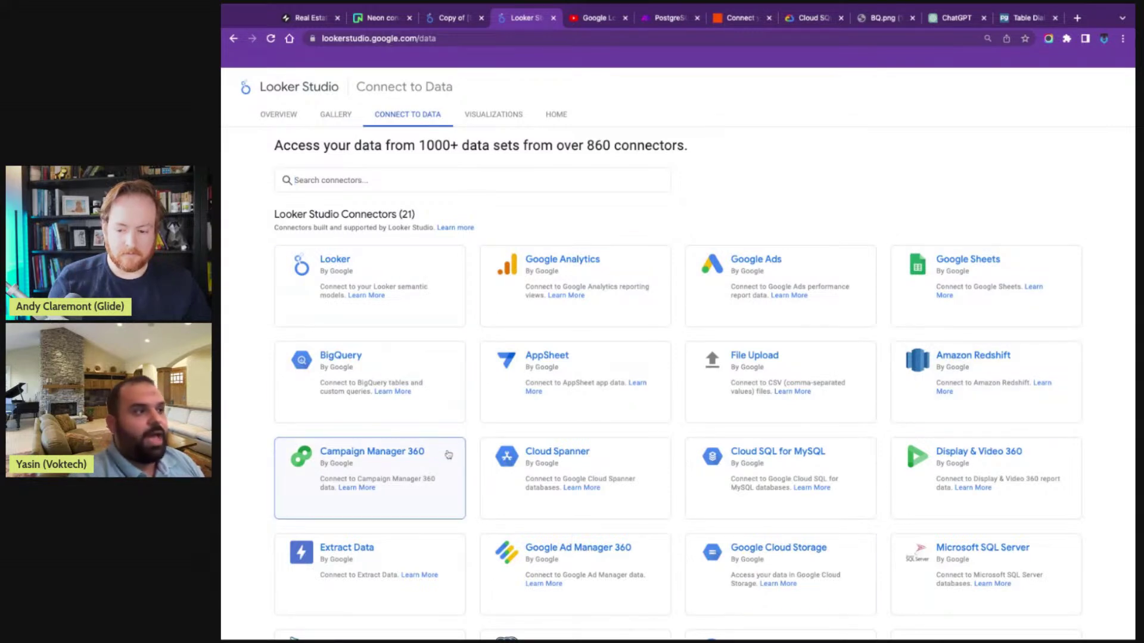
- Scroll the connectors down to MySQL and PostgreSQL and back, then return to the sample marketing report
{"action": "scroll", "coordinate": [453, 430], "scroll_direction": "down", "scroll_amount": 3}
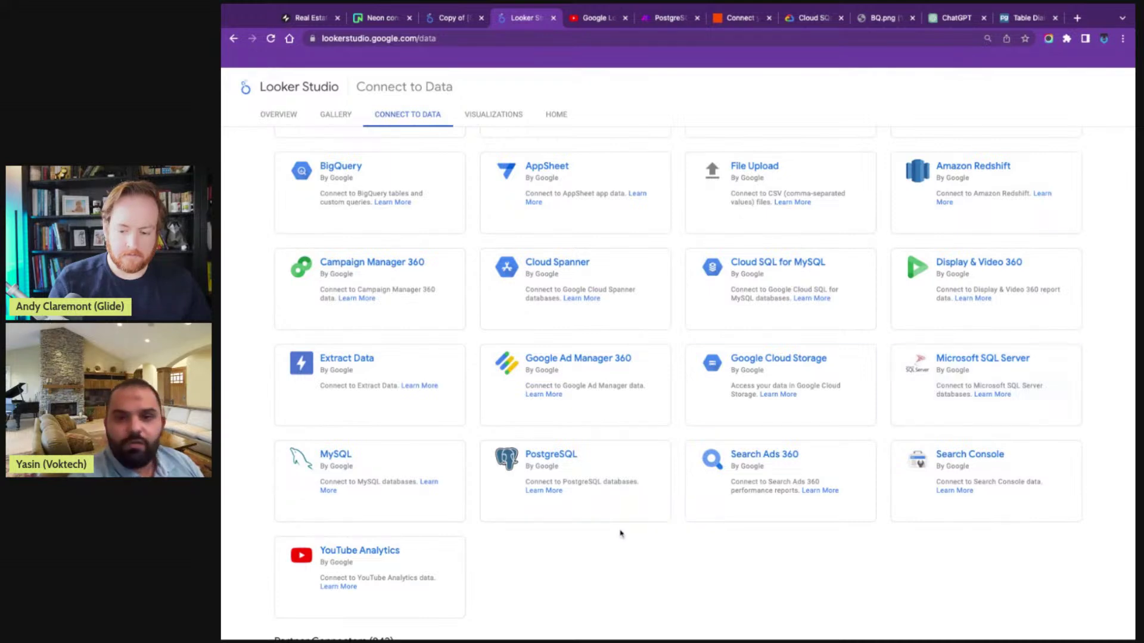
{"action": "scroll", "coordinate": [620, 533], "scroll_direction": "up", "scroll_amount": 3}
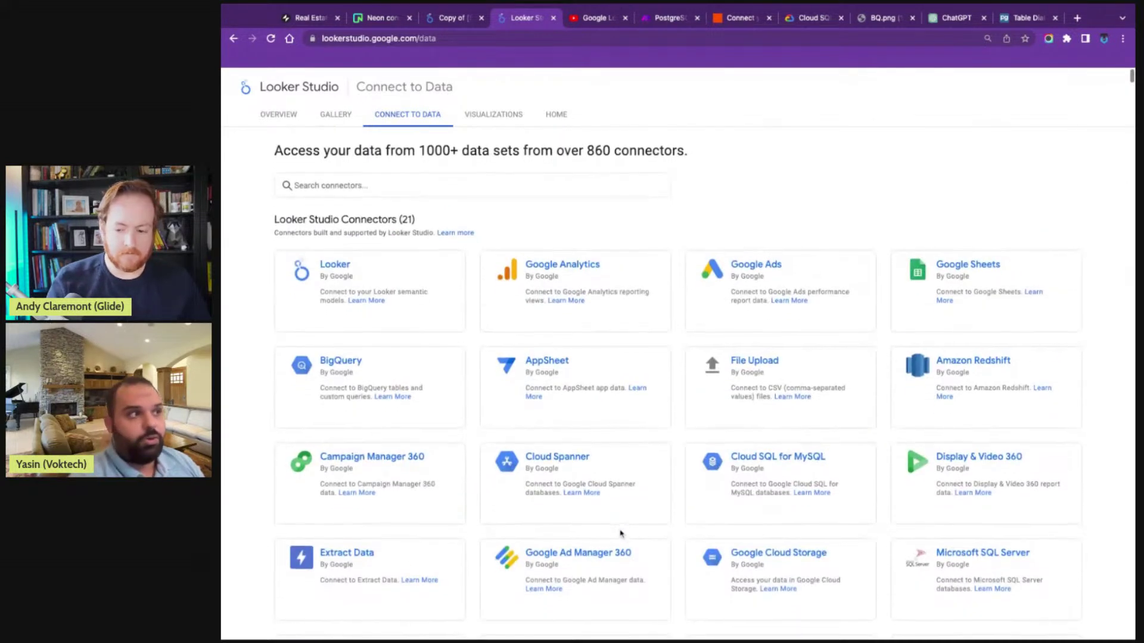
{"action": "key", "text": "ctrl+shift+Tab"}
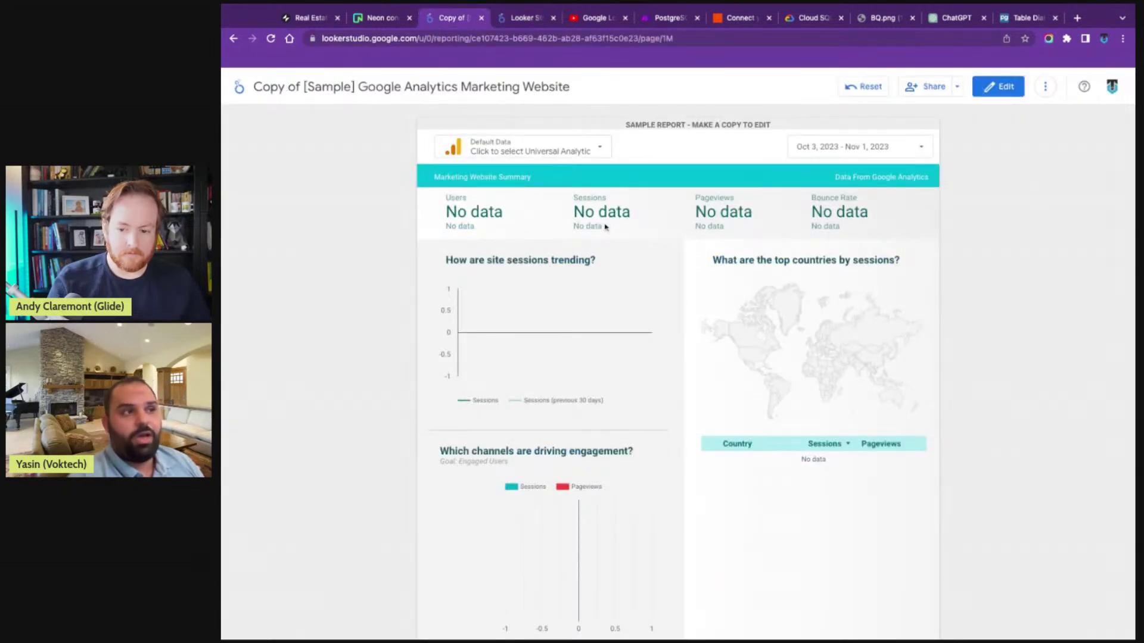
- Jump the Looker Studio tutorial video to 3:39, Adding Charts to Dashboard, and pause it
{"action": "left_click", "coordinate": [581, 24]}
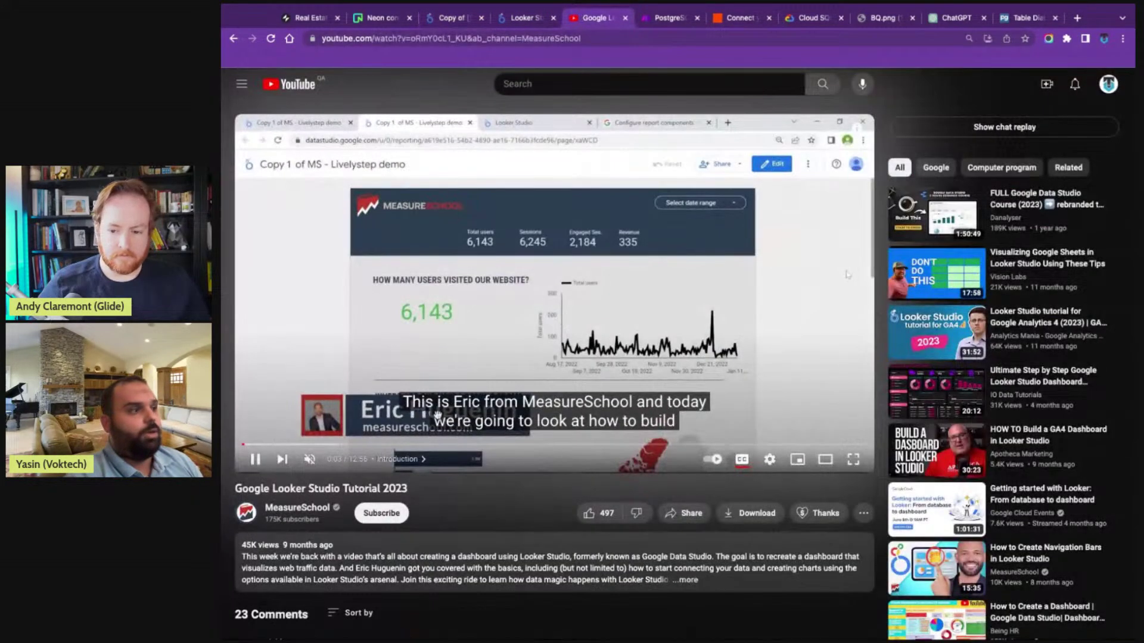
{"action": "left_click", "coordinate": [418, 445]}
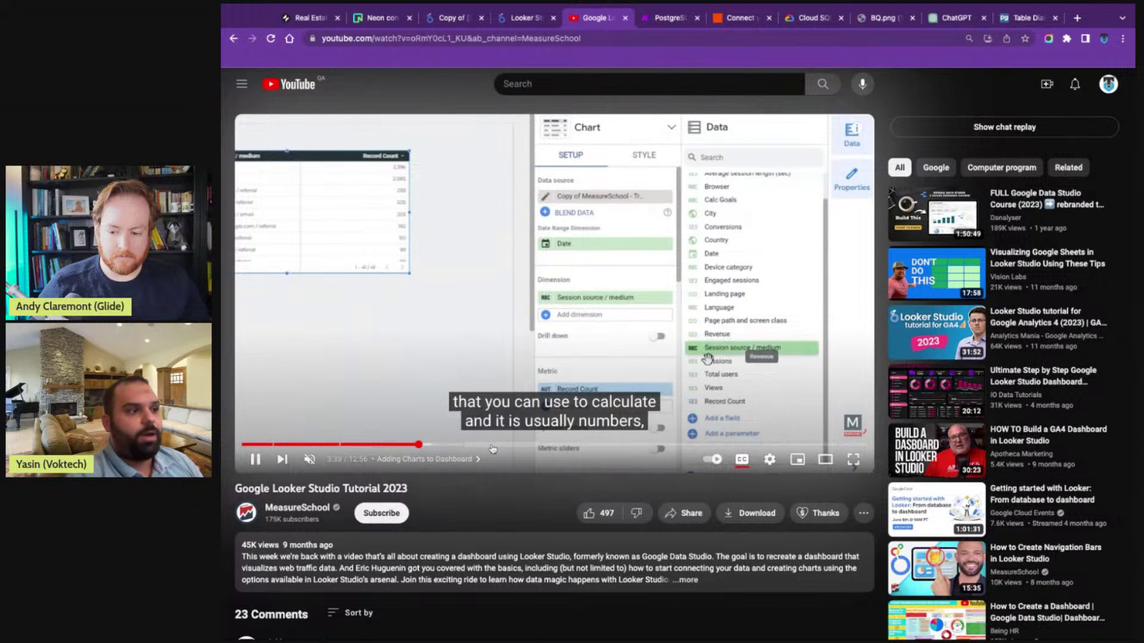
{"action": "left_click", "coordinate": [551, 335]}
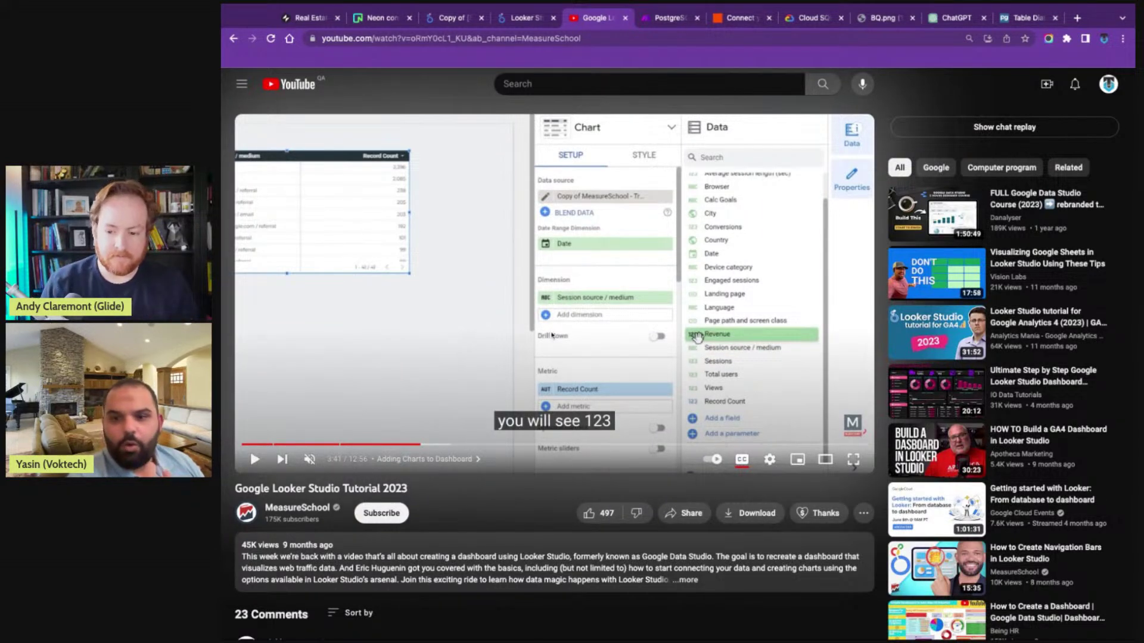
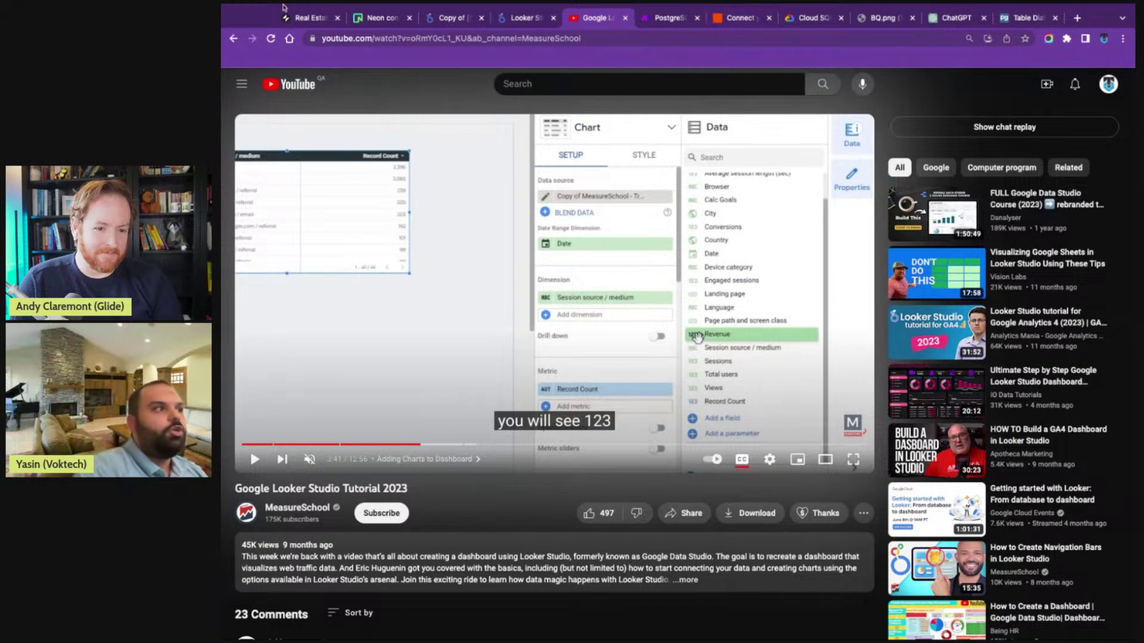
- Return to the Real Estate Demo app's Custom query table, then switch to the screen layout editor
{"action": "left_click", "coordinate": [307, 18]}
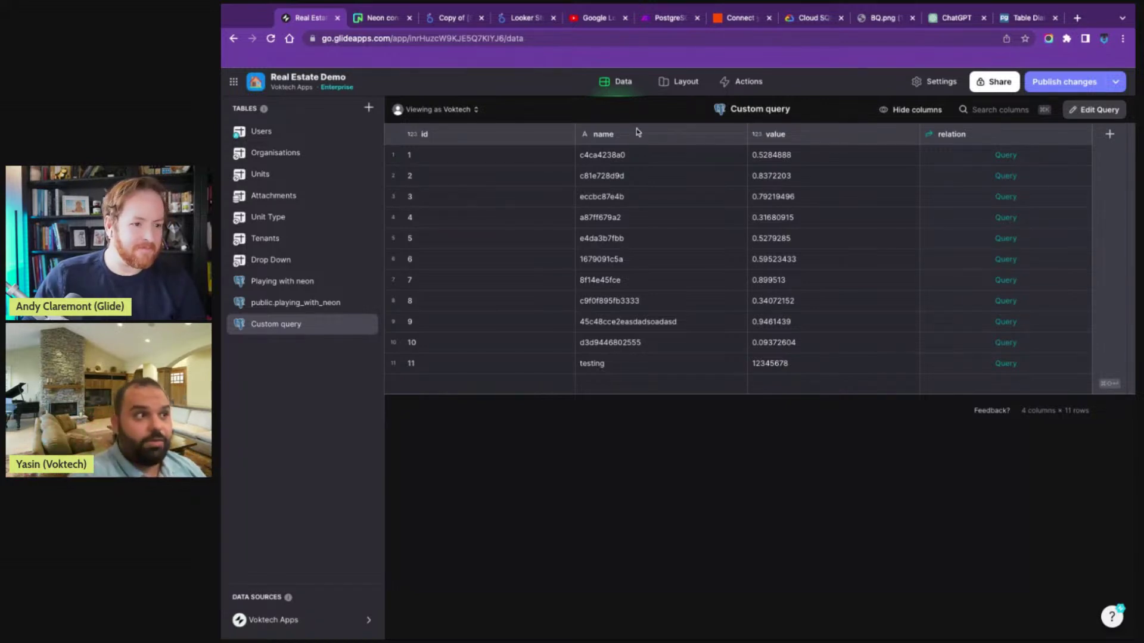
{"action": "left_click", "coordinate": [662, 88]}
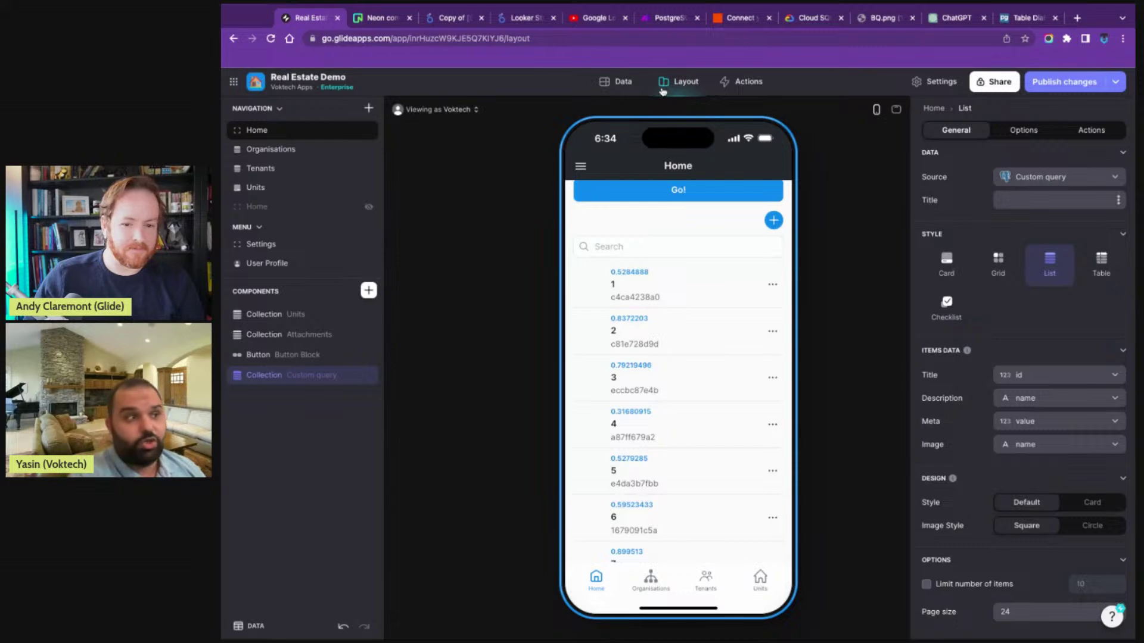
- Add a Web Embed component, found by searching 'we', to the Home screen and select its URL
{"action": "left_click", "coordinate": [368, 290]}
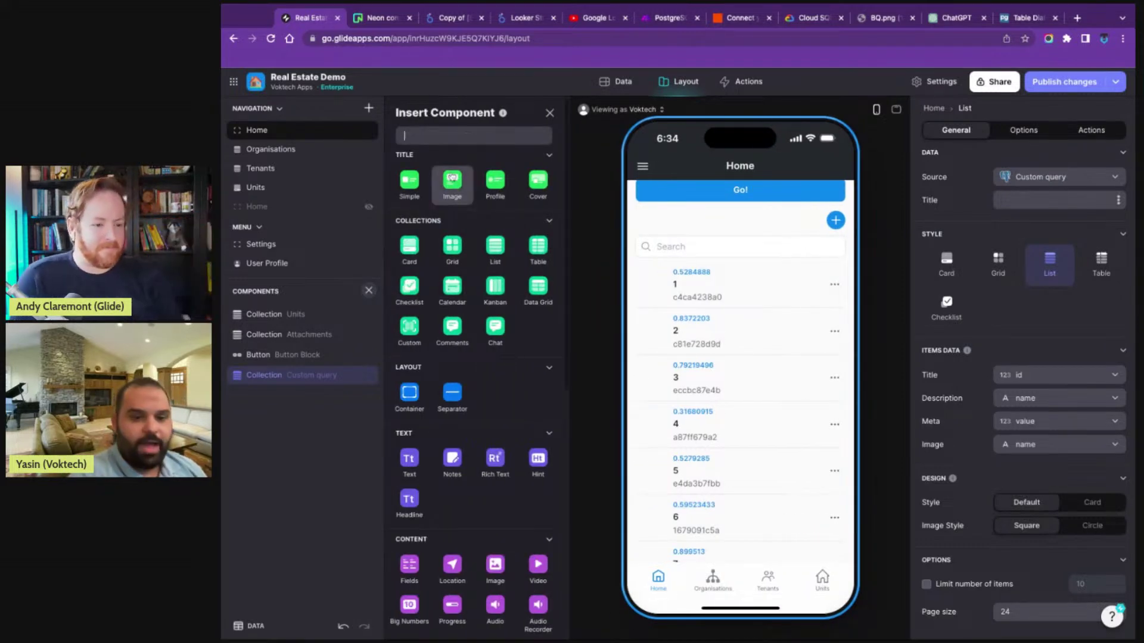
{"action": "type", "text": "we"}
{"action": "left_click", "coordinate": [411, 182]}
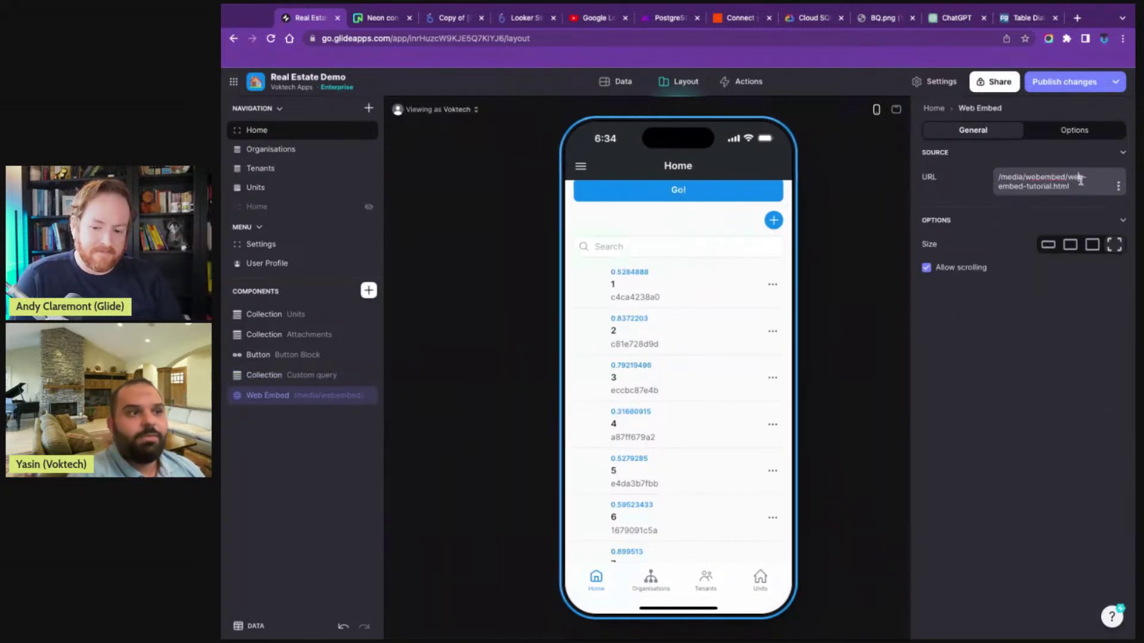
{"action": "triple_click", "coordinate": [1079, 181]}
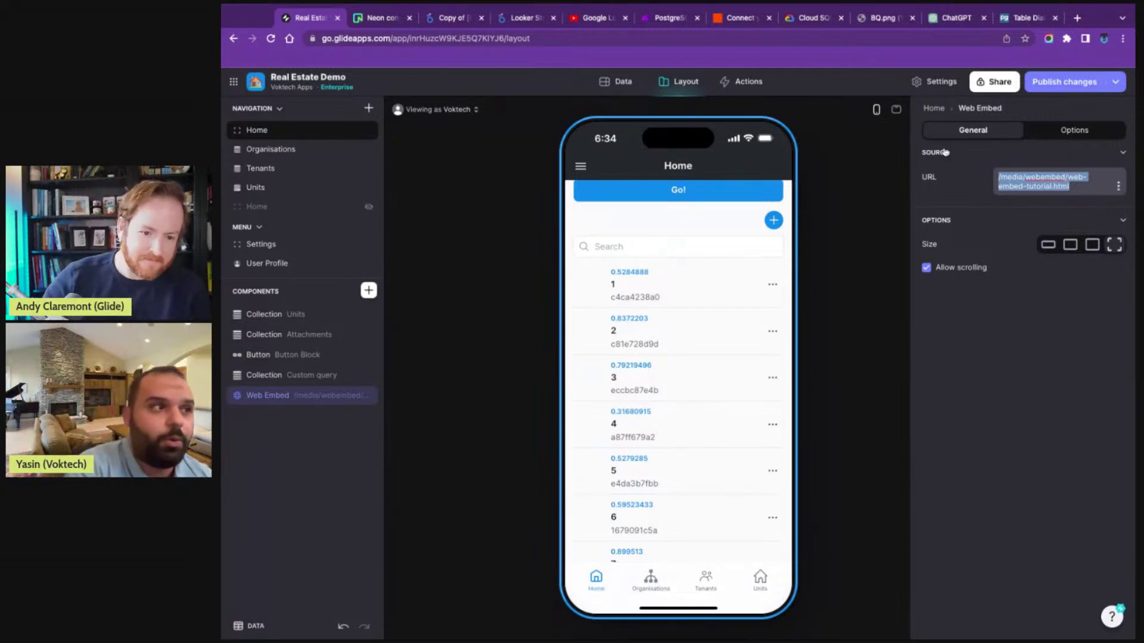
- Preview the Home screen at desktop size, then bring up the pgAdmin Table Dialog docs
{"action": "left_click", "coordinate": [895, 110]}
{"action": "scroll", "coordinate": [722, 443], "scroll_direction": "down", "scroll_amount": 10}
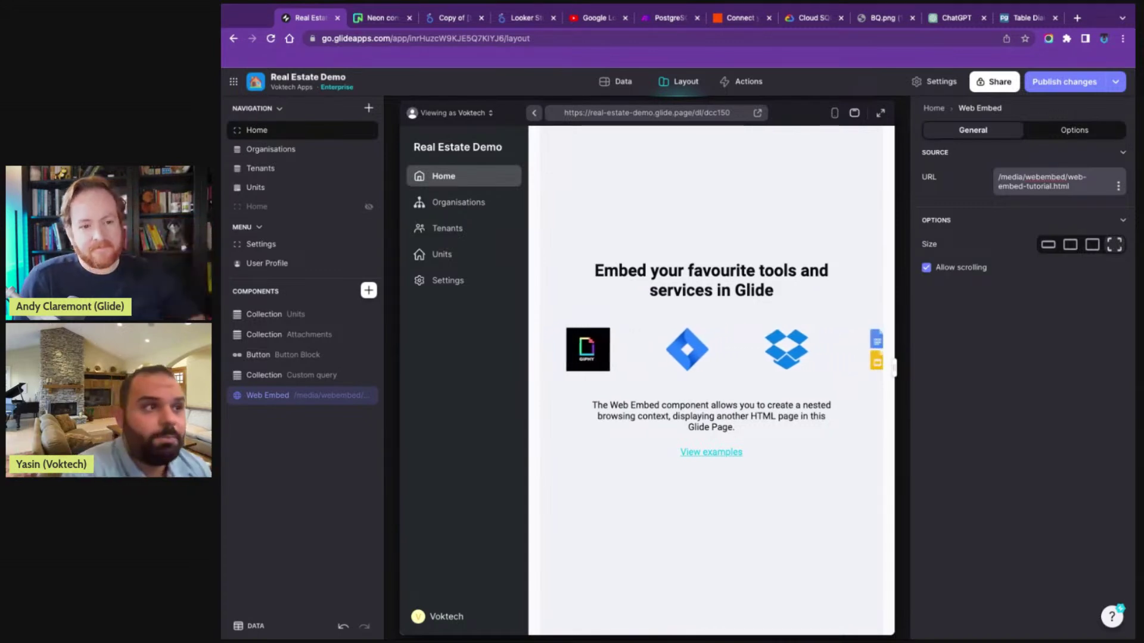
{"action": "left_click", "coordinate": [1006, 21]}
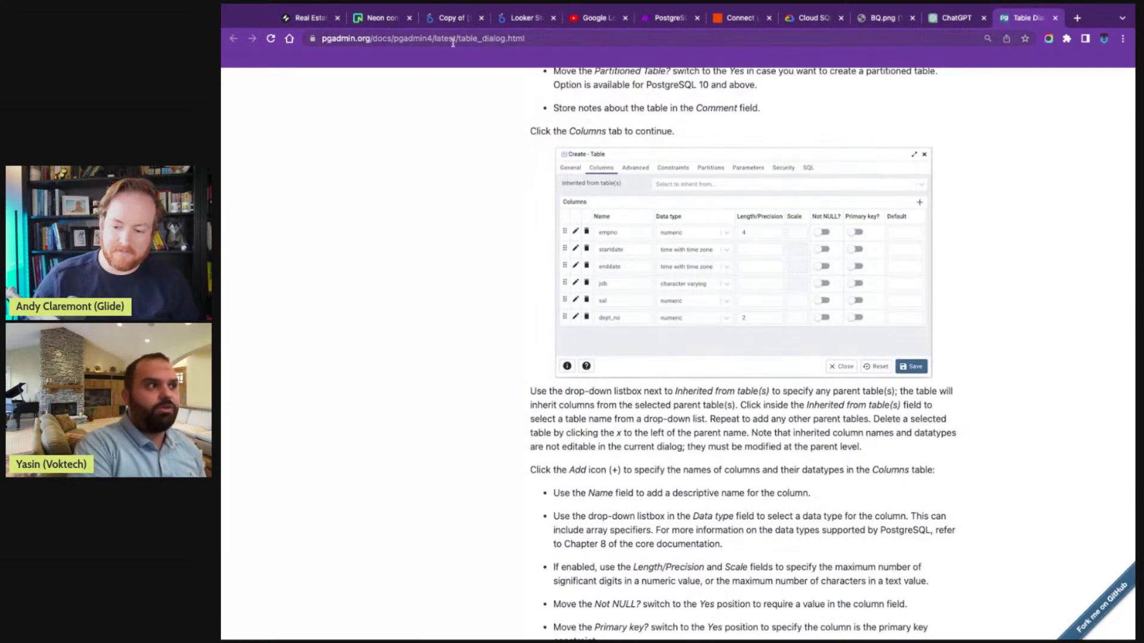
- Check the Neon console tables, the ChatGPT SQL conversation and the pgAdmin Table Dialog docs
{"action": "left_click", "coordinate": [381, 17]}
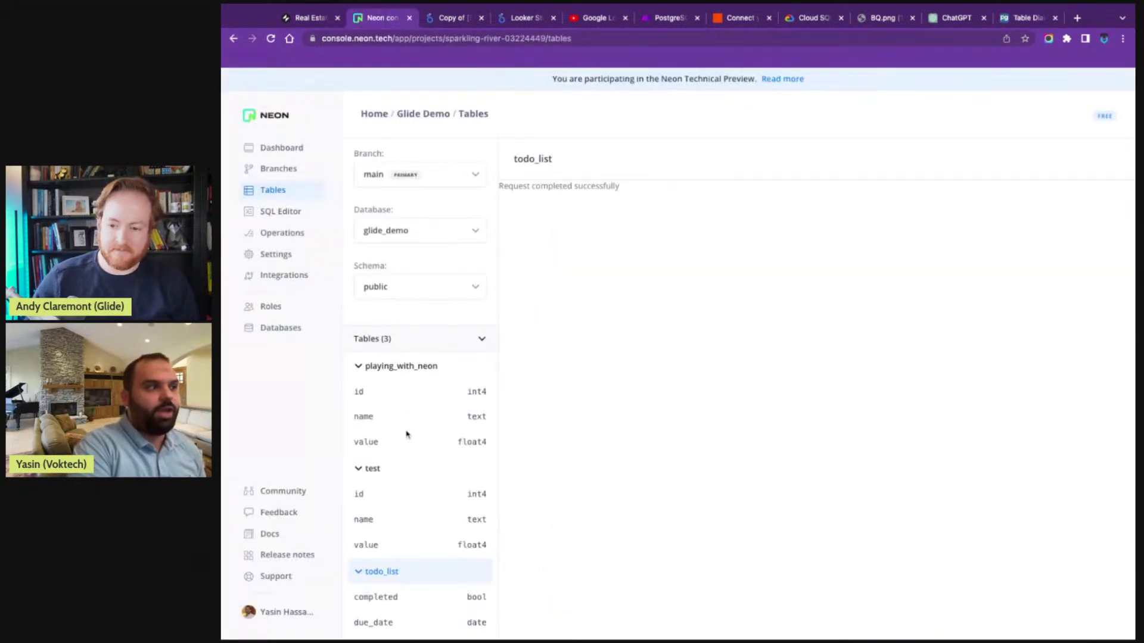
{"action": "left_click", "coordinate": [945, 24]}
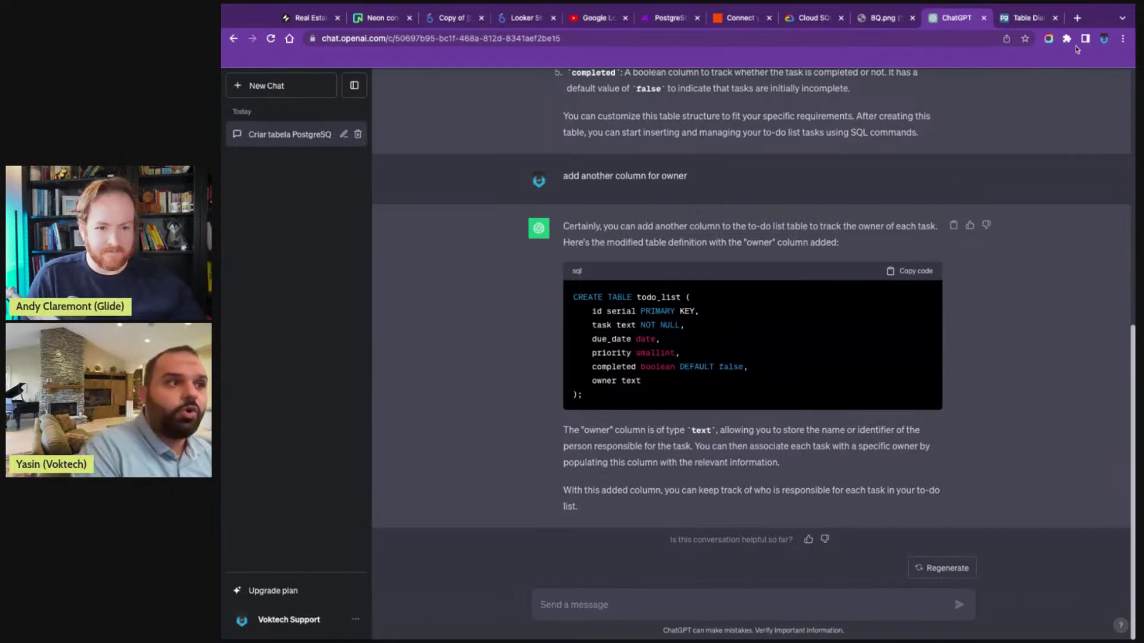
{"action": "left_click", "coordinate": [1029, 21]}
- Scroll the pgAdmin docs down to the Columns screenshot, then return to the Real Estate Demo editor
{"action": "scroll", "coordinate": [724, 375], "scroll_direction": "up", "scroll_amount": 13}
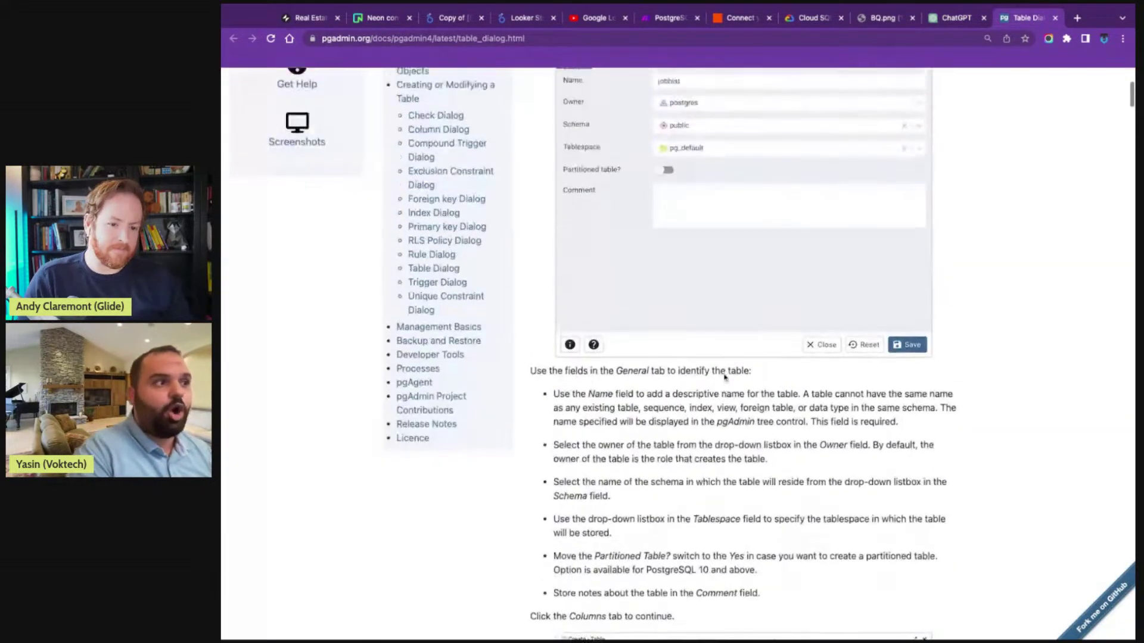
{"action": "scroll", "coordinate": [723, 380], "scroll_direction": "down", "scroll_amount": 5}
{"action": "scroll", "coordinate": [723, 380], "scroll_direction": "down", "scroll_amount": 4}
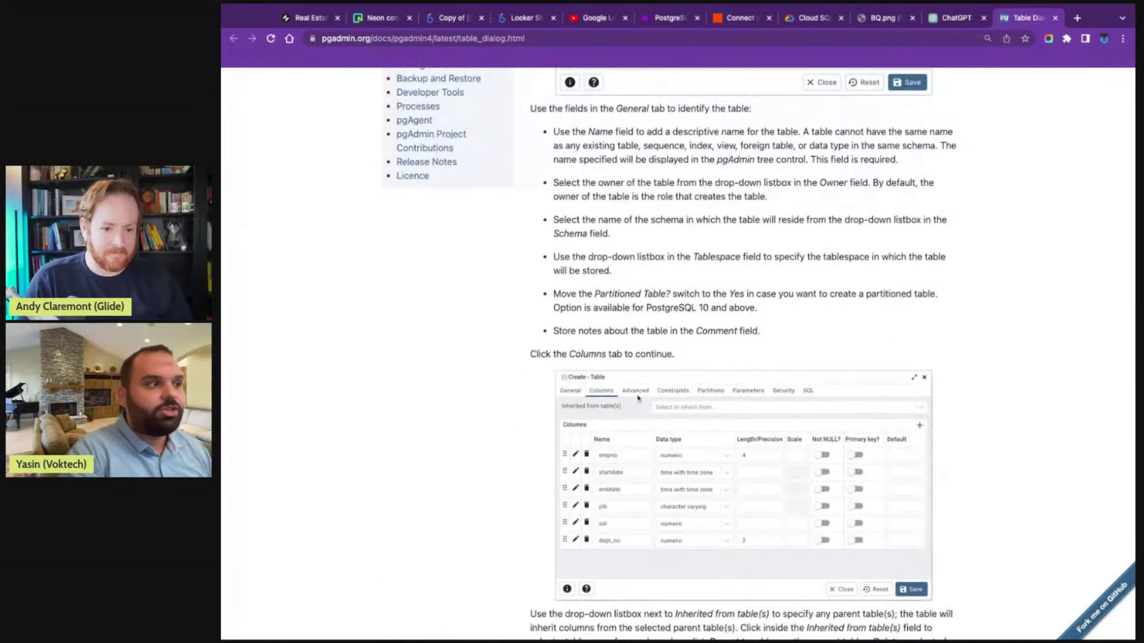
{"action": "scroll", "coordinate": [632, 442], "scroll_direction": "down", "scroll_amount": 1}
{"action": "scroll", "coordinate": [631, 442], "scroll_direction": "down", "scroll_amount": 1}
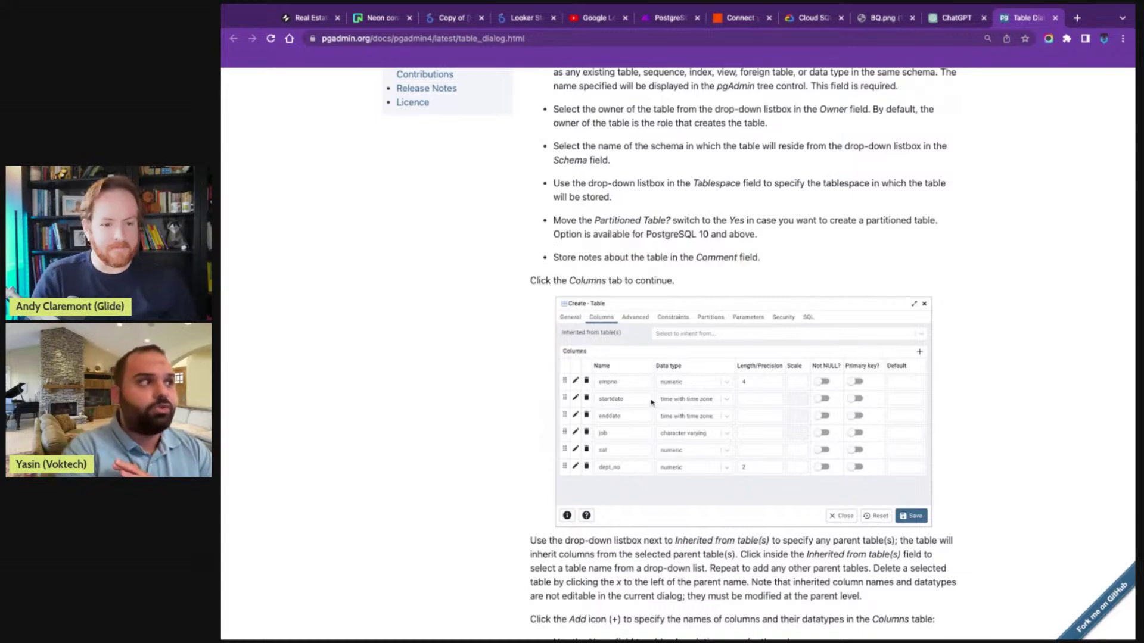
{"action": "left_click", "coordinate": [307, 17]}
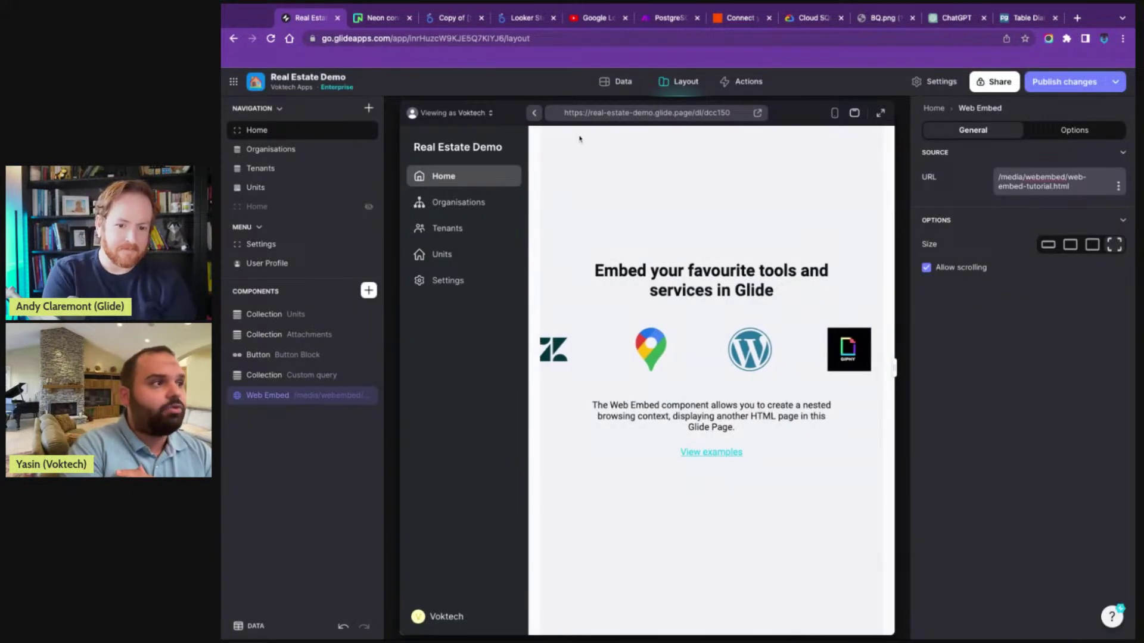
- Start a new column in the Playing with neon table and browse its types, then revisit the pgAdmin docs
{"action": "left_click", "coordinate": [614, 83]}
{"action": "left_click", "coordinate": [292, 323]}
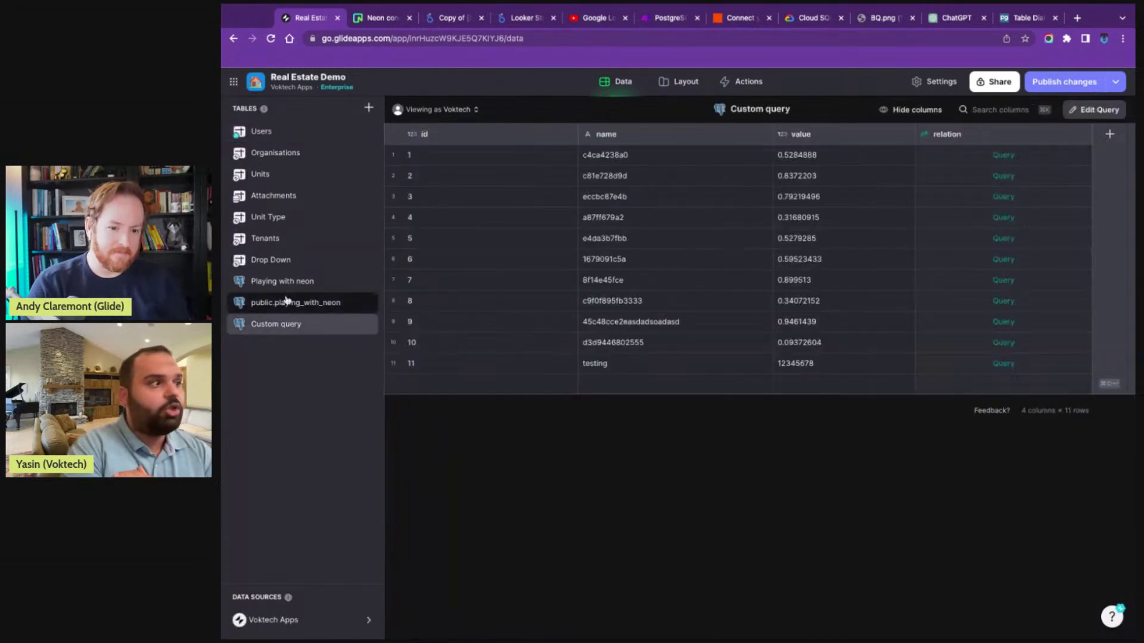
{"action": "left_click", "coordinate": [277, 281]}
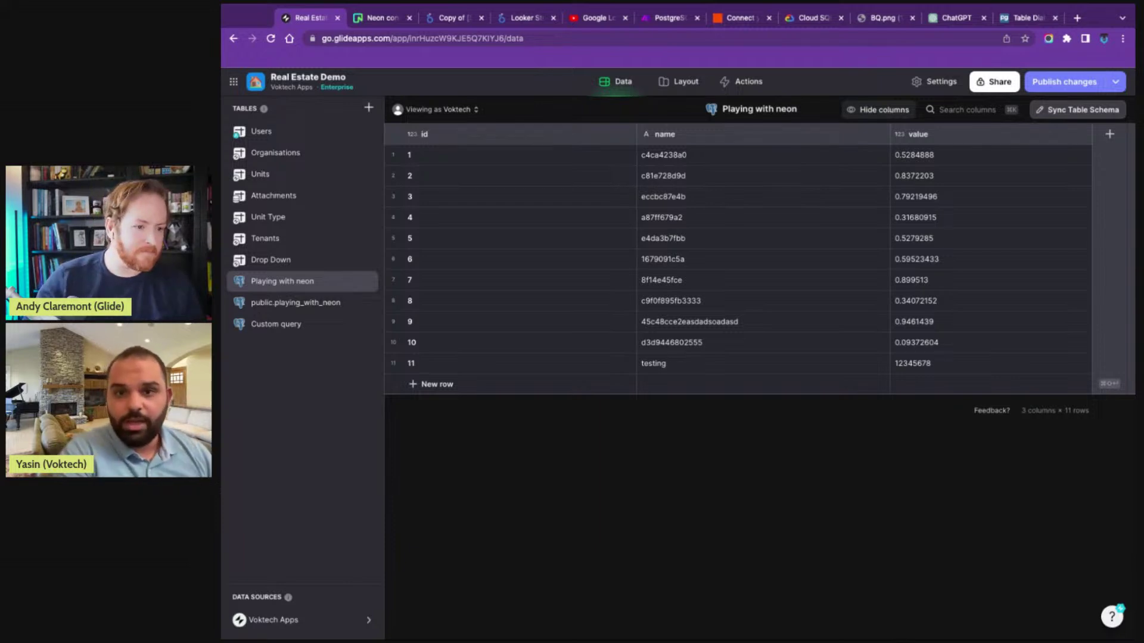
{"action": "left_click", "coordinate": [1109, 133]}
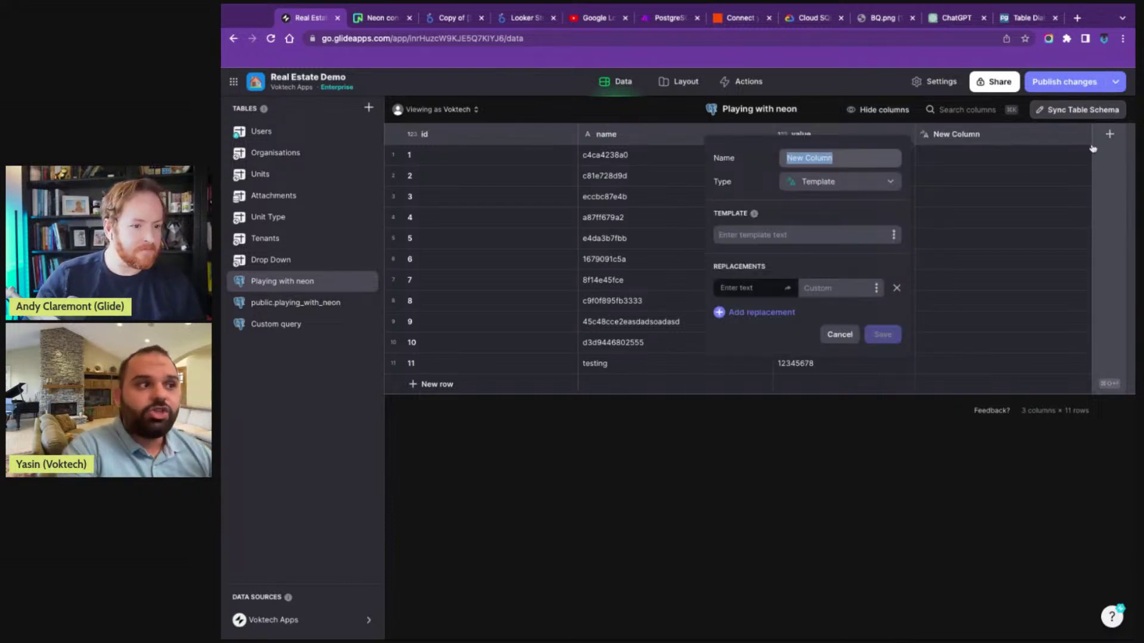
{"action": "left_click", "coordinate": [882, 185]}
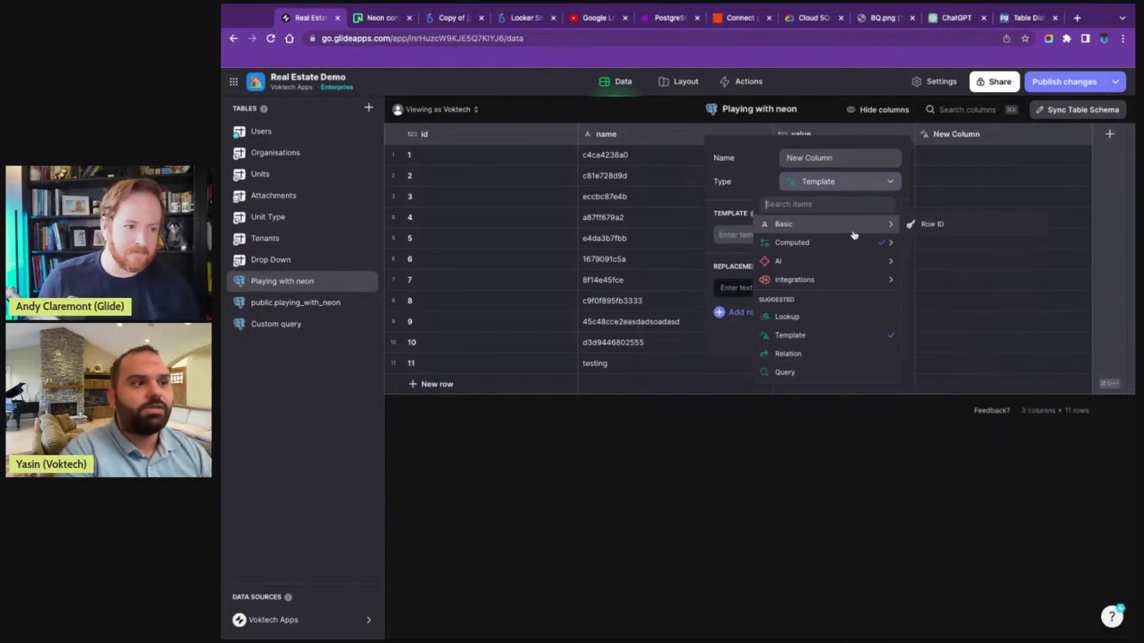
{"action": "mouse_move", "coordinate": [853, 261]}
{"action": "mouse_move", "coordinate": [848, 281]}
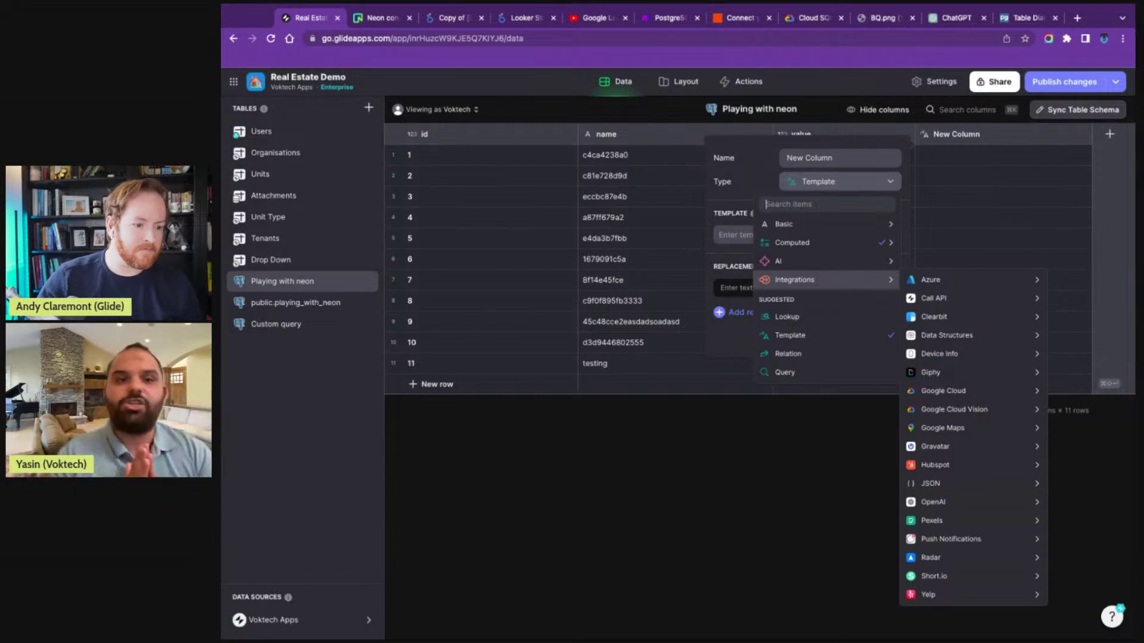
{"action": "left_click", "coordinate": [1025, 18]}
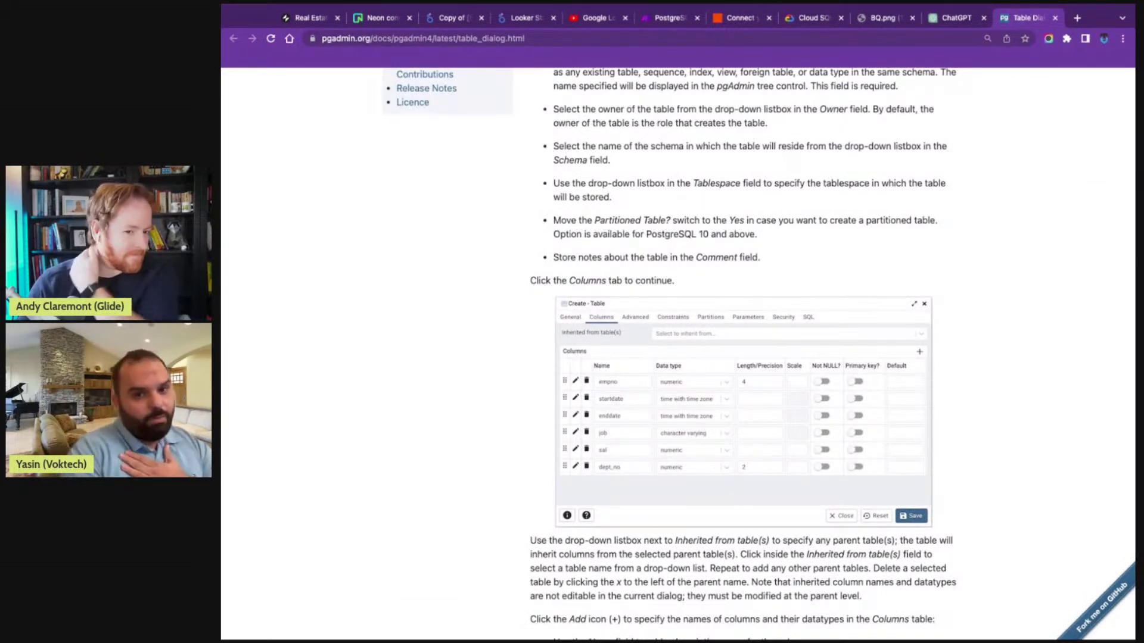
- Ask ChatGPT 'explain me why primary key'
{"action": "key", "text": "ctrl+shift+Tab"}
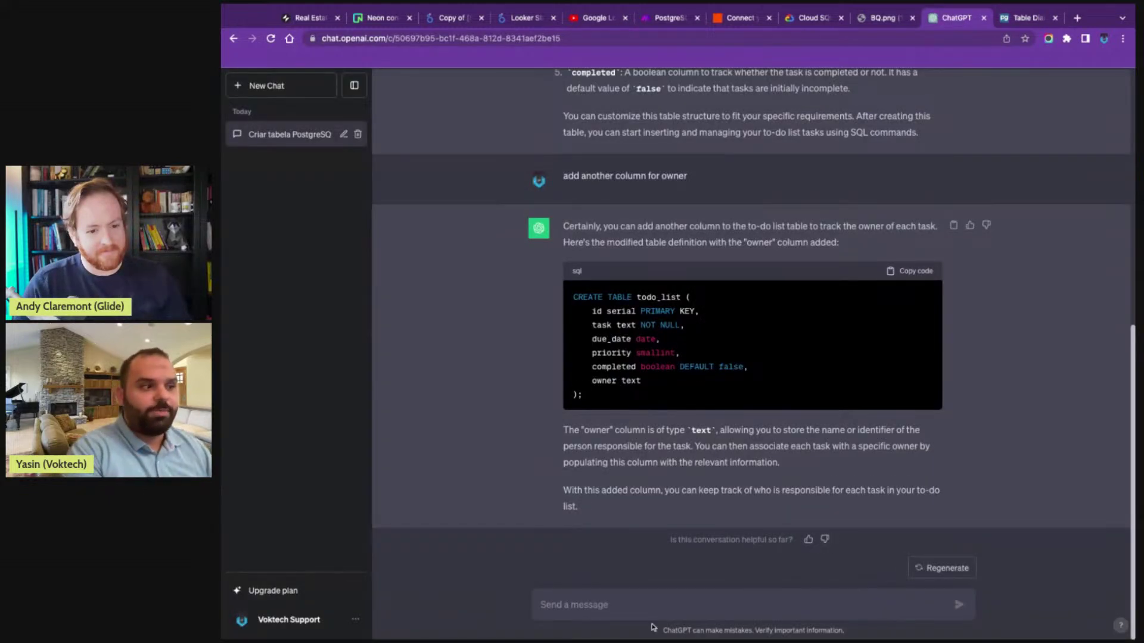
{"action": "left_click", "coordinate": [656, 612]}
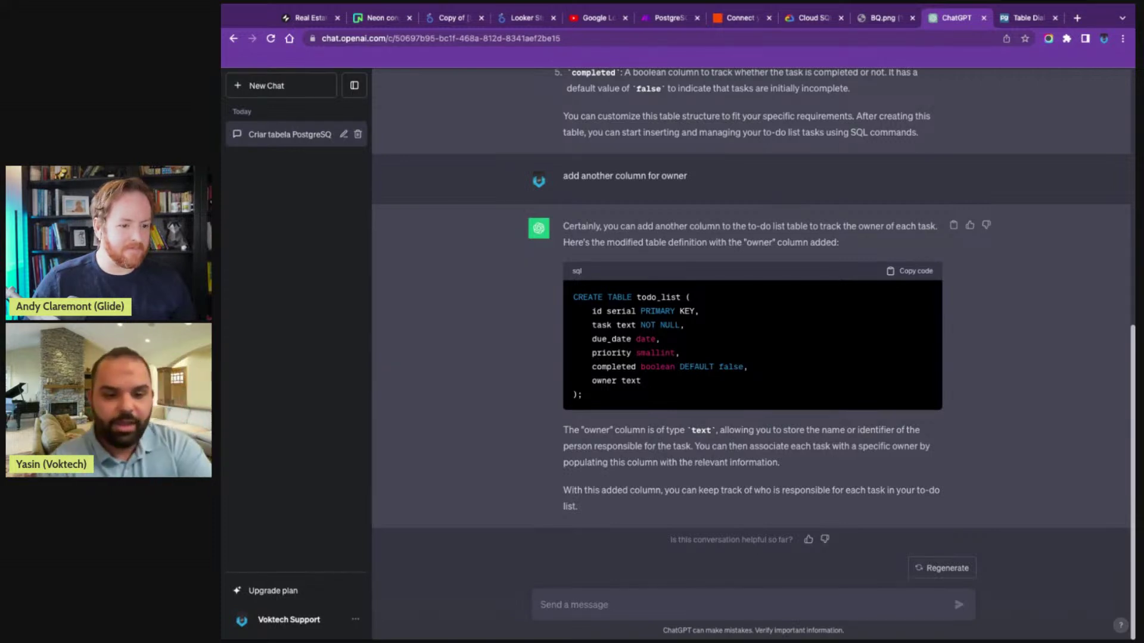
{"action": "type", "text": "explain m"}
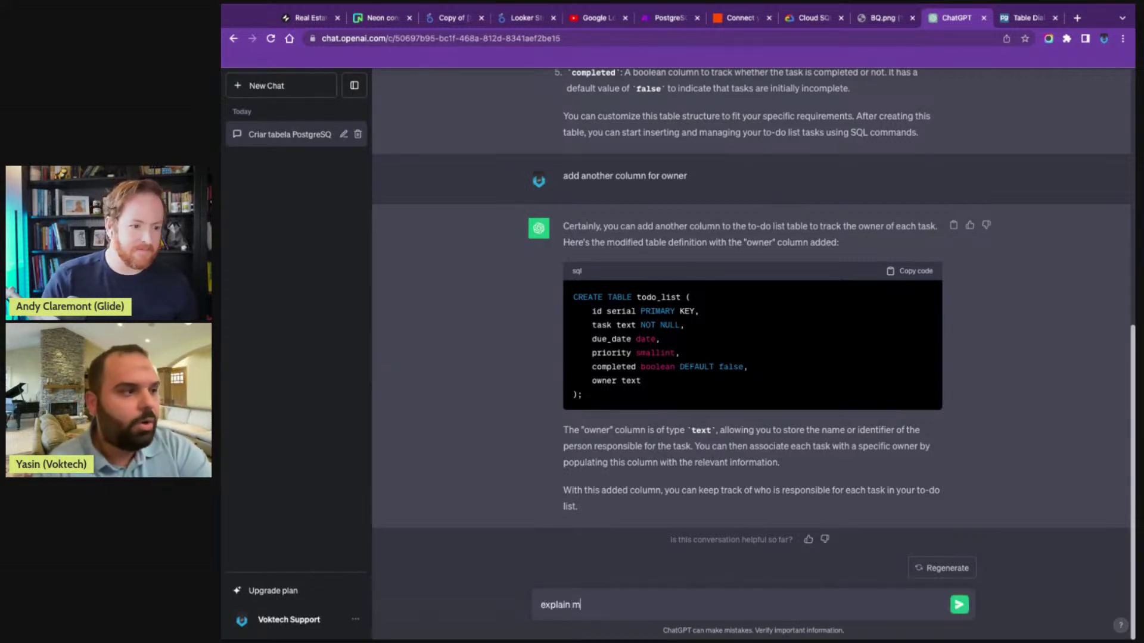
{"action": "type", "text": "e why primary"}
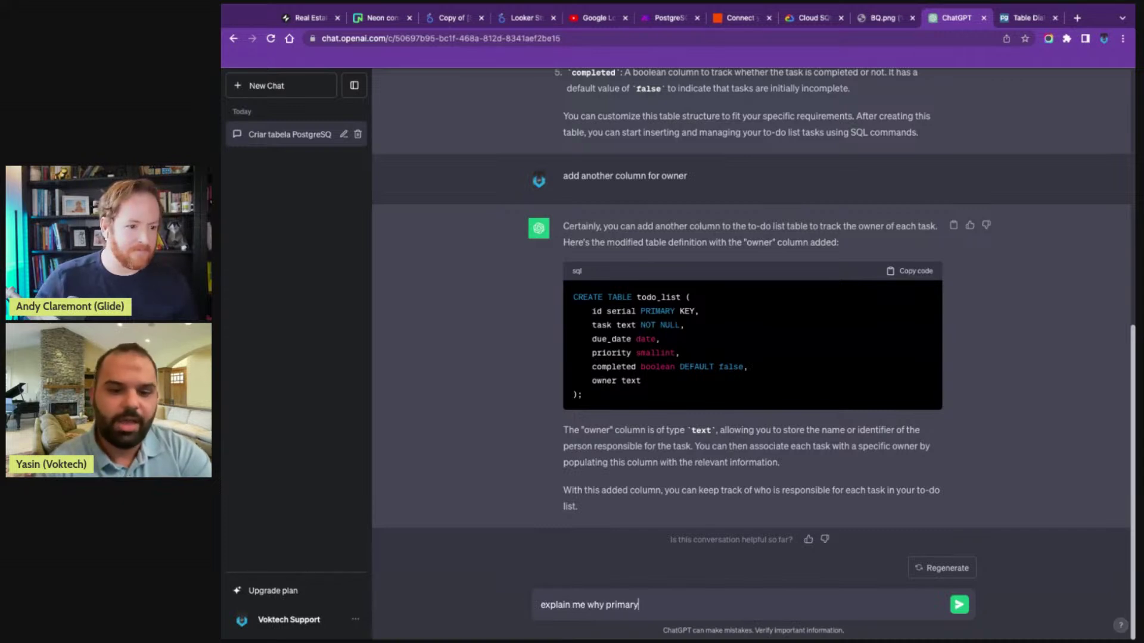
{"action": "type", "text": " key"}
{"action": "key", "text": "Return"}
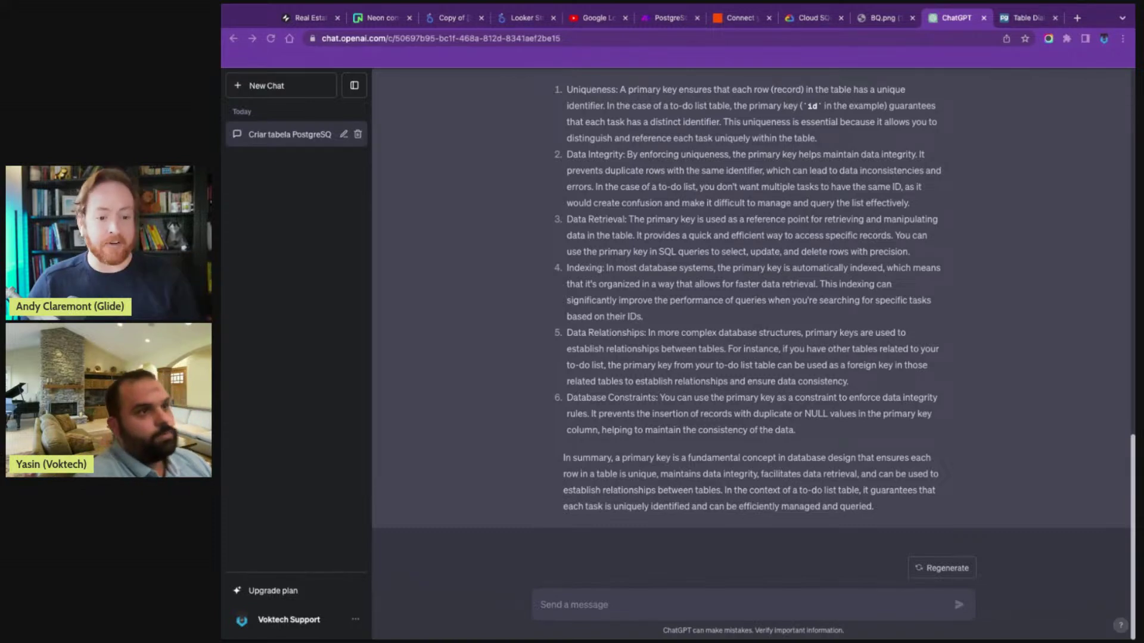
- Read the primary key explanation, then return to Glide and close the column type list
{"action": "scroll", "coordinate": [750, 298], "scroll_direction": "up", "scroll_amount": 15}
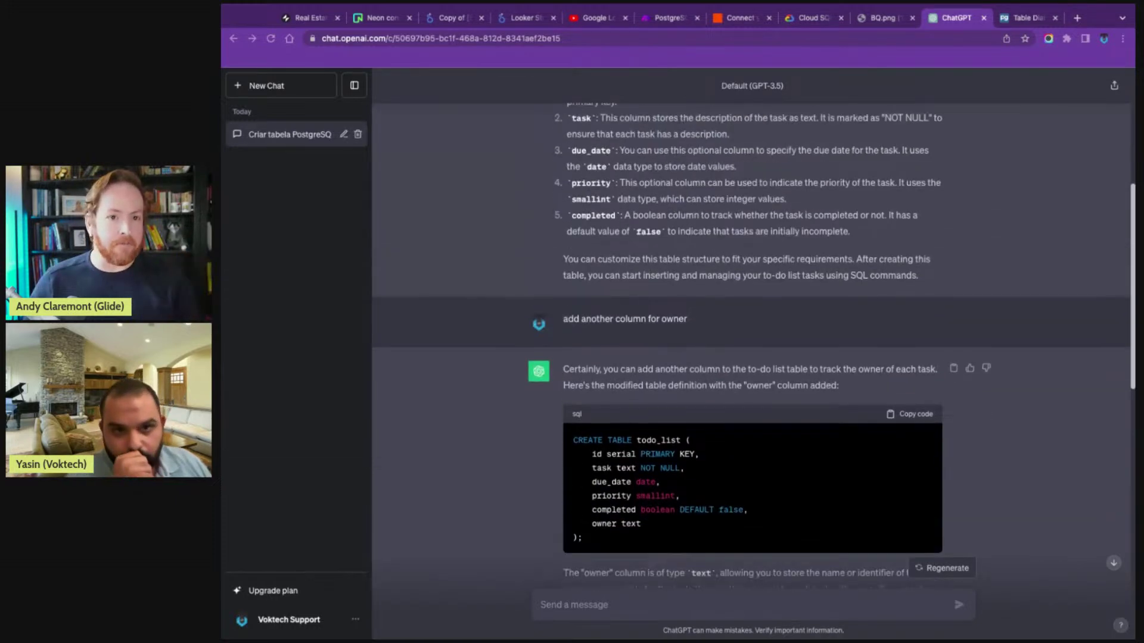
{"action": "scroll", "coordinate": [750, 346], "scroll_direction": "down", "scroll_amount": 14}
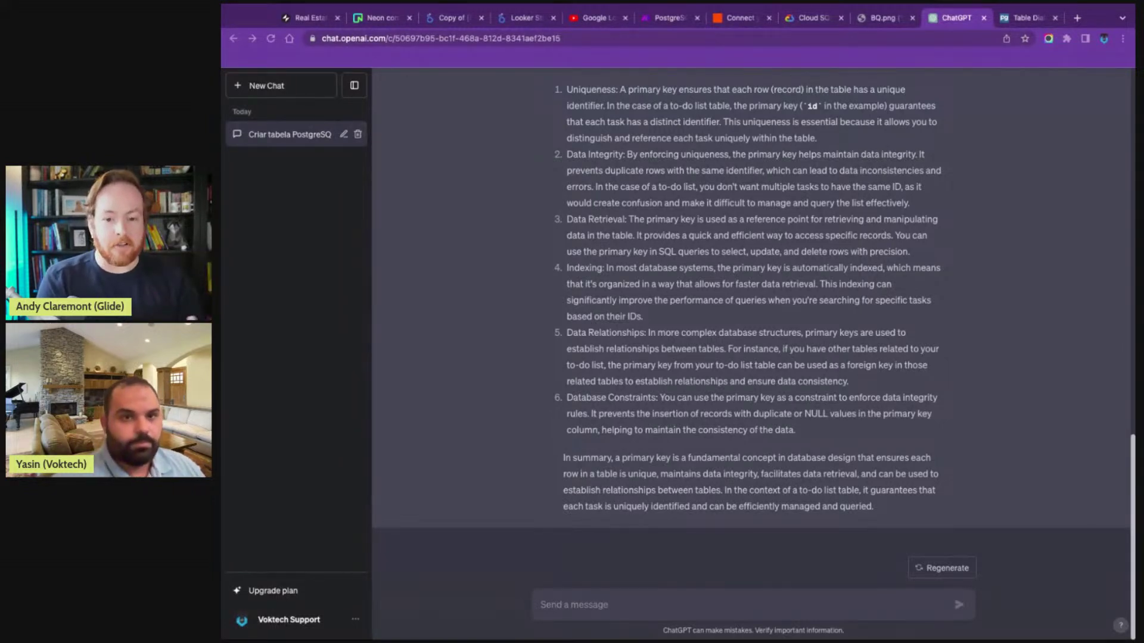
{"action": "key", "text": "ctrl+1"}
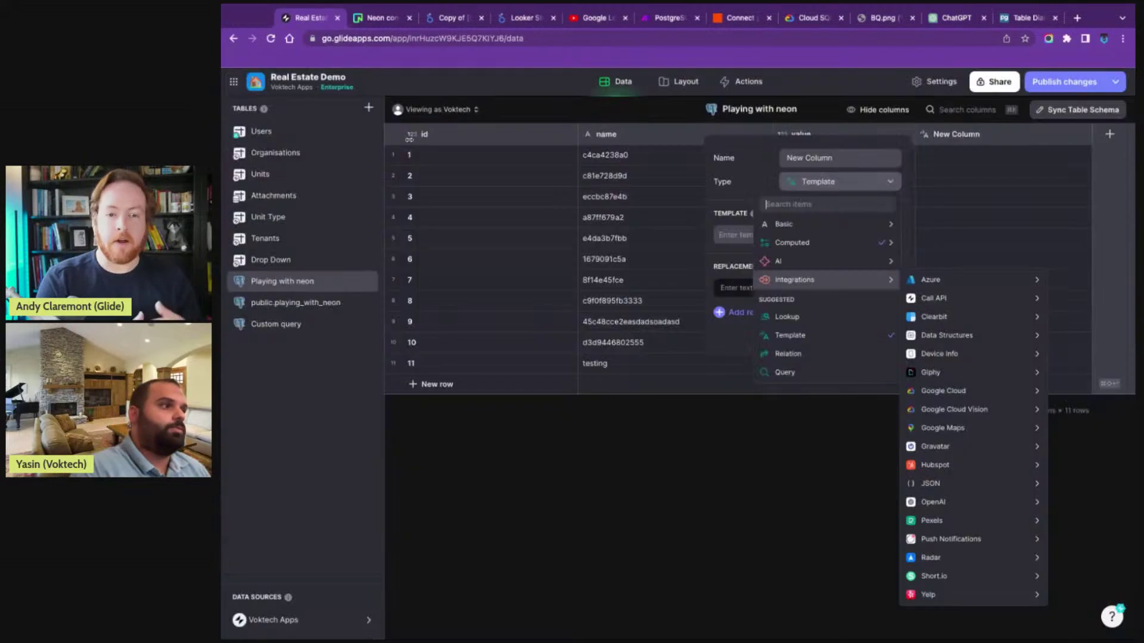
{"action": "left_click", "coordinate": [850, 185]}
- Discard the unfinished Playing with neon column and start a new column in Custom query
{"action": "left_click", "coordinate": [839, 334]}
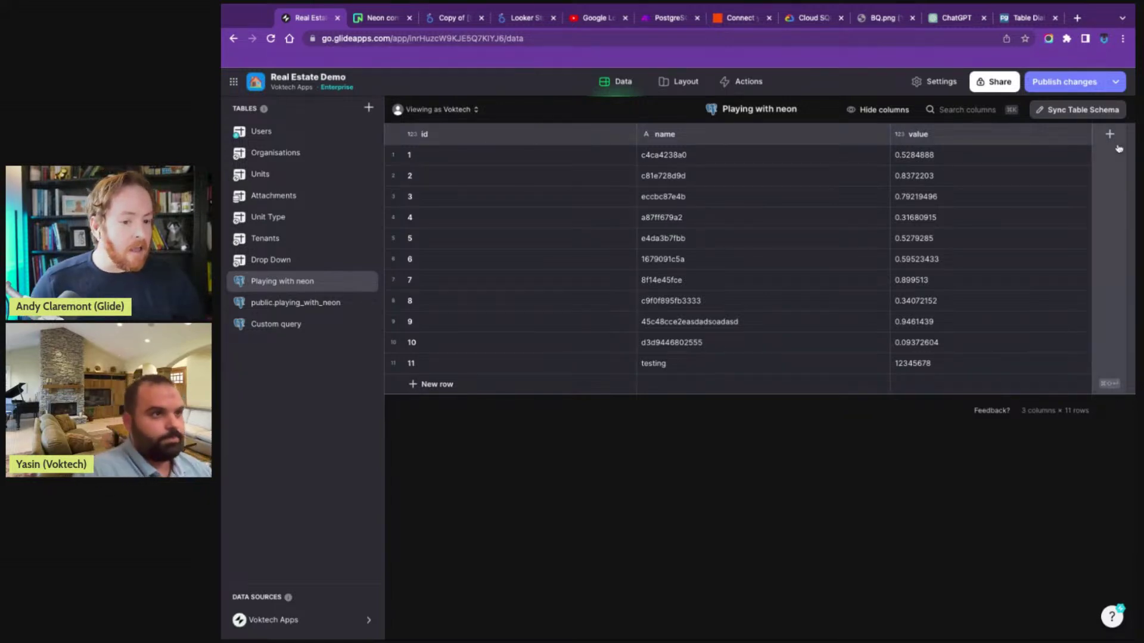
{"action": "left_click", "coordinate": [366, 317]}
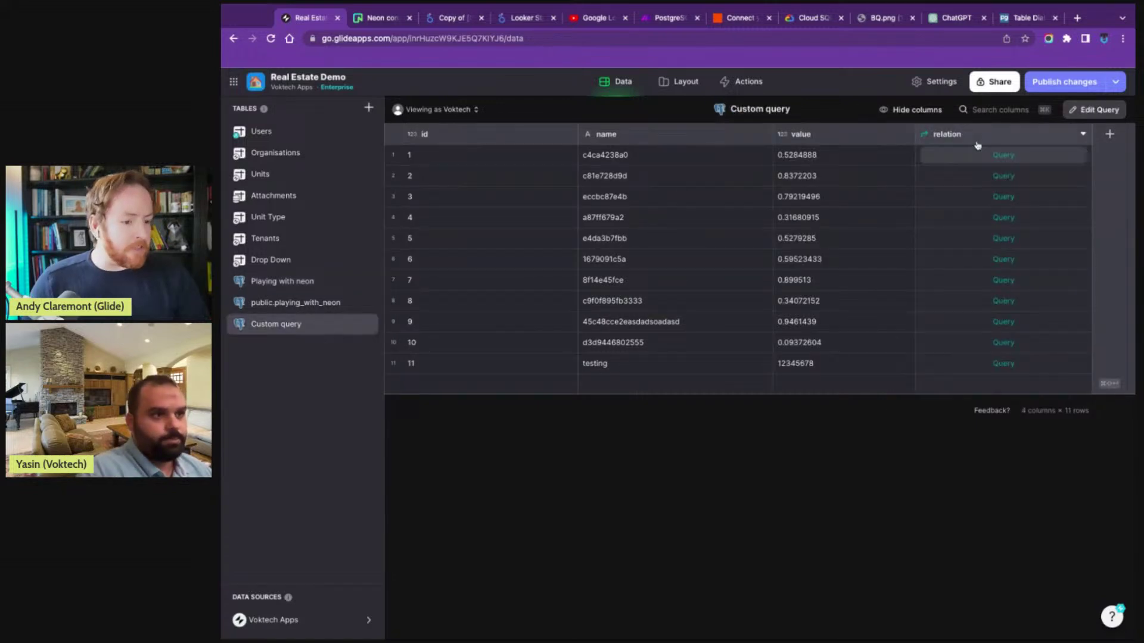
{"action": "left_click", "coordinate": [1107, 135]}
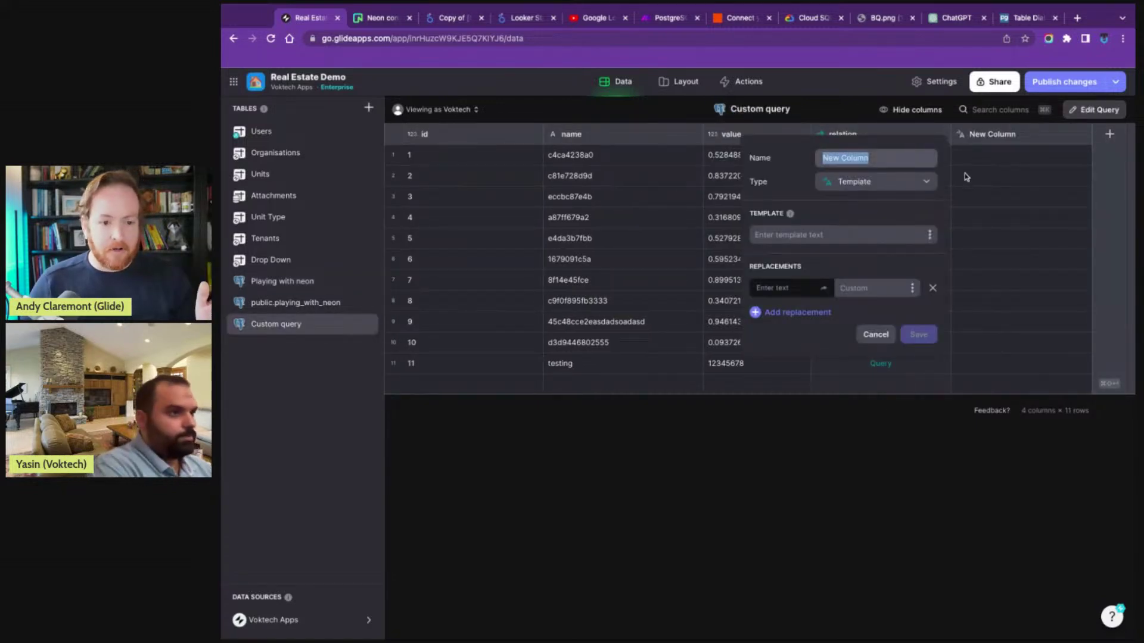
{"action": "left_click", "coordinate": [927, 183]}
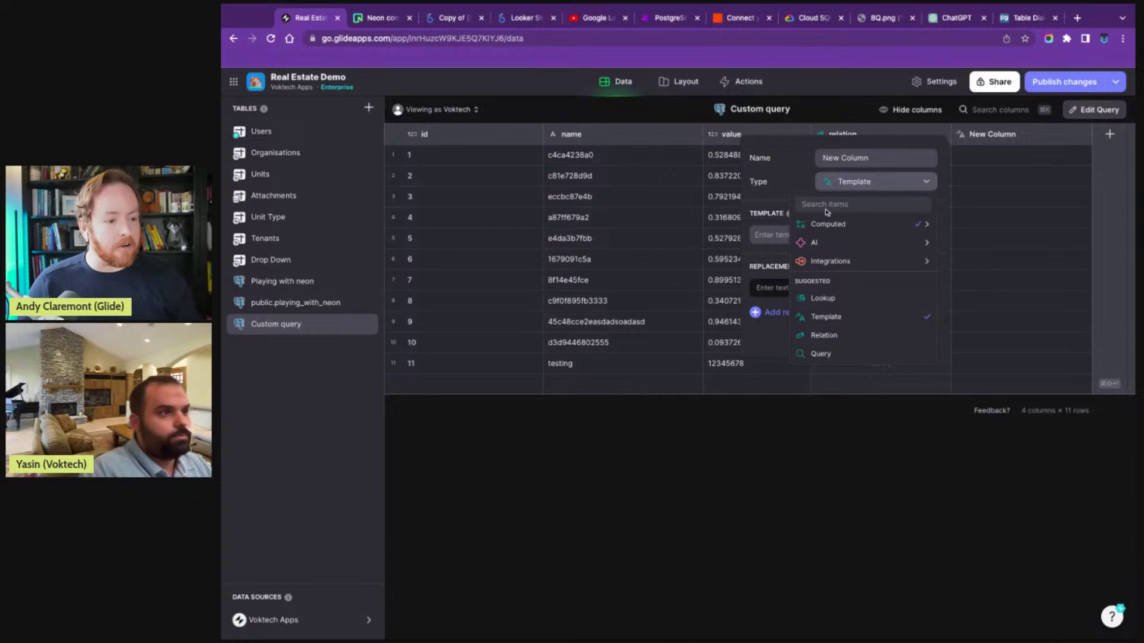
- Clear the stray 'sada' search text and set the new column's type to Lookup
{"action": "mouse_move", "coordinate": [864, 224]}
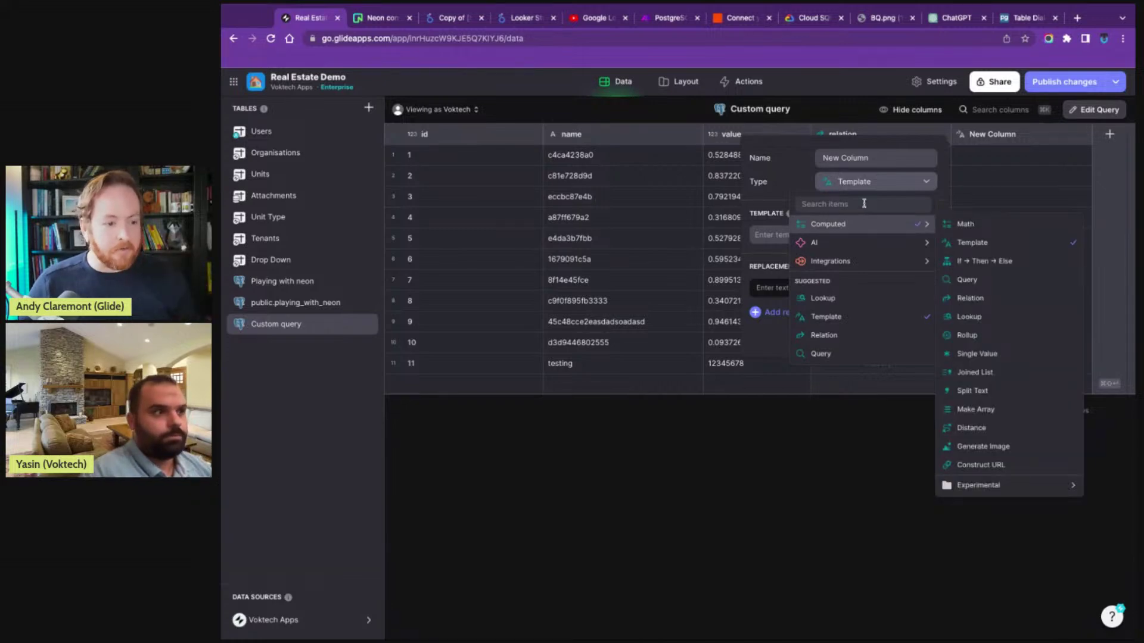
{"action": "type", "text": "sada"}
{"action": "key", "text": "super+a"}
{"action": "key", "text": "BackSpace"}
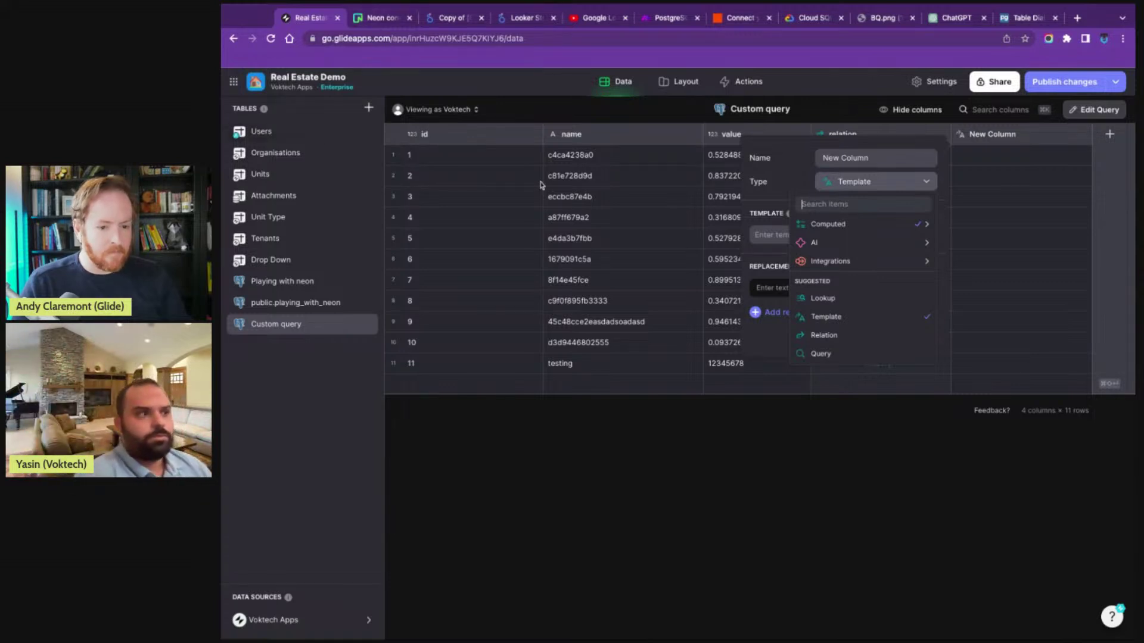
{"action": "mouse_move", "coordinate": [852, 265]}
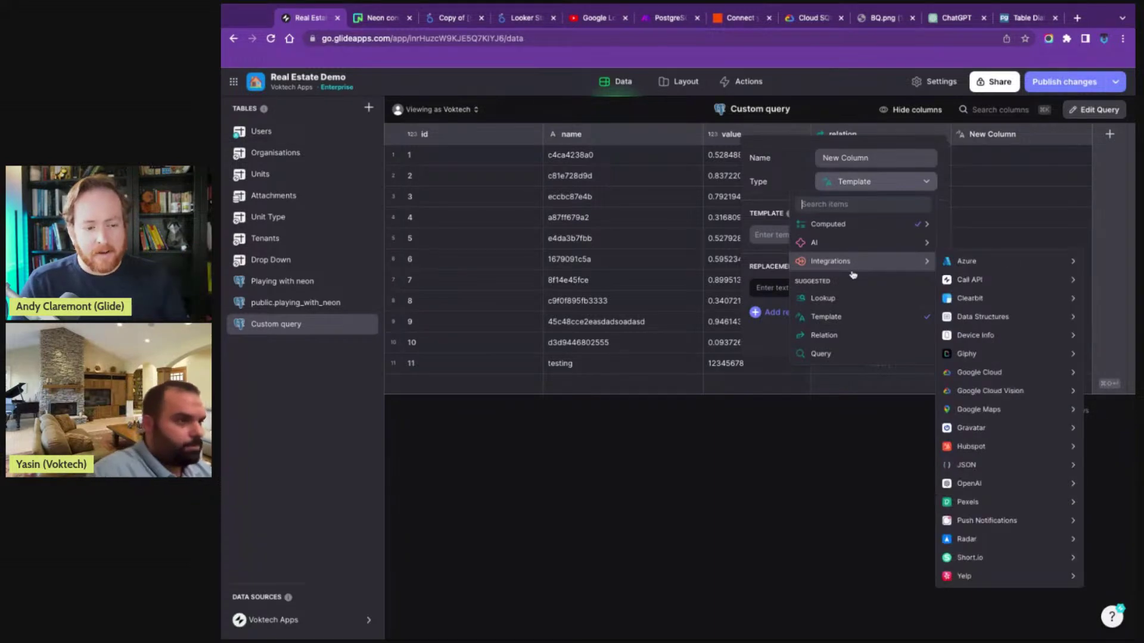
{"action": "left_click", "coordinate": [852, 297]}
{"action": "left_click", "coordinate": [846, 248]}
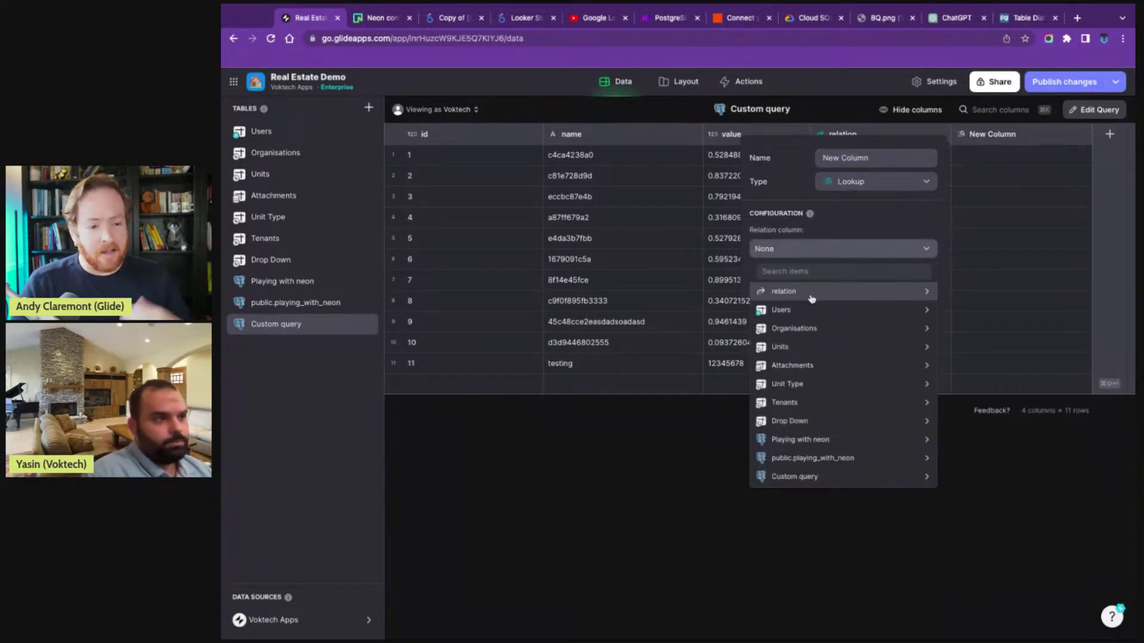
- Make the Lookup column fetch name through the relation column, and save it
{"action": "mouse_move", "coordinate": [811, 299]}
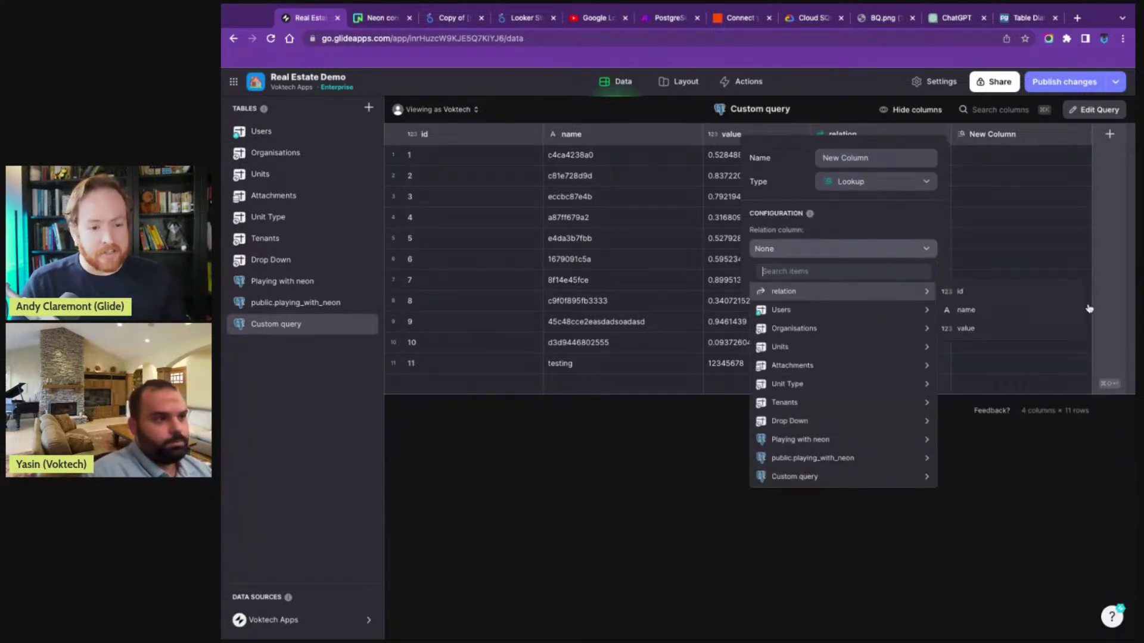
{"action": "left_click", "coordinate": [977, 310]}
{"action": "left_click", "coordinate": [919, 276]}
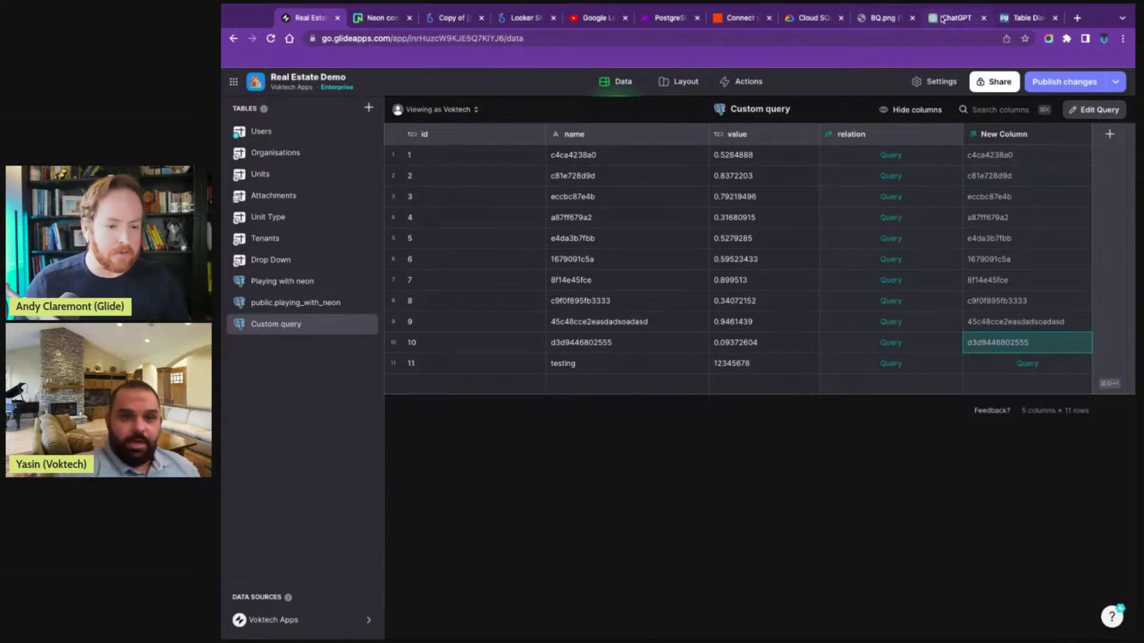
- Ask ChatGPT for an example of connecting two tables as a relation
{"action": "left_click", "coordinate": [953, 17]}
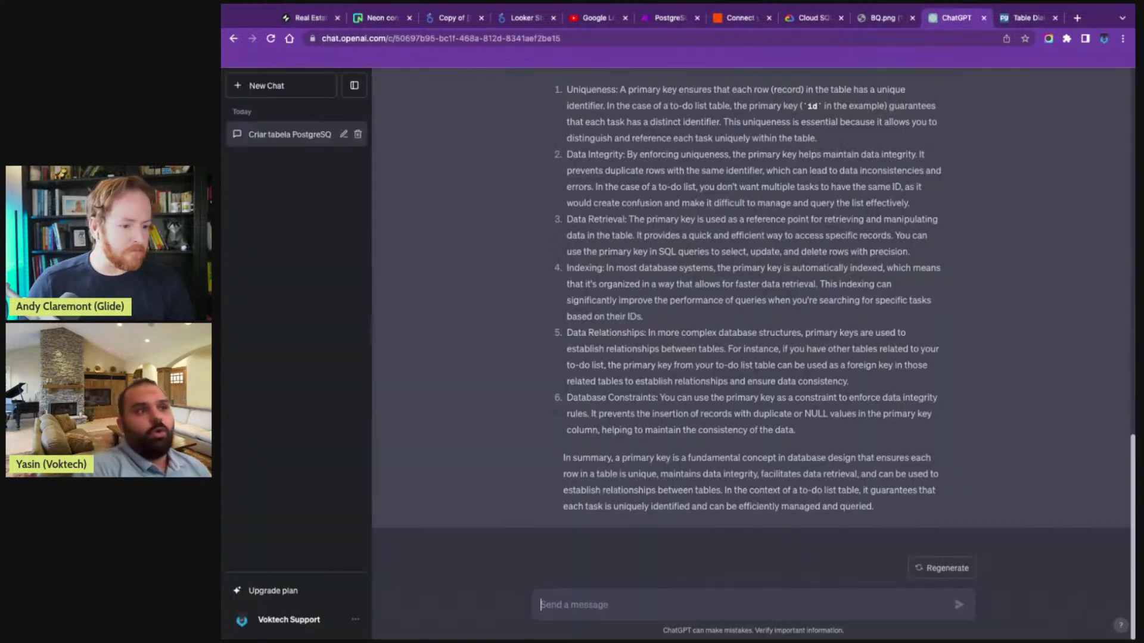
{"action": "scroll", "coordinate": [600, 395], "scroll_direction": "up", "scroll_amount": 15}
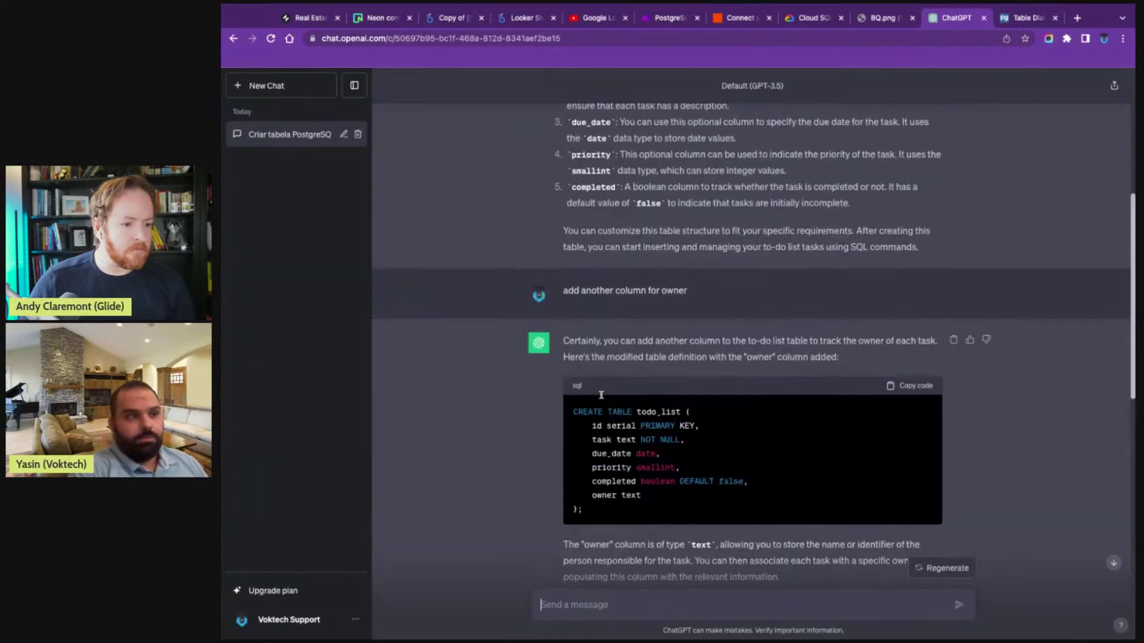
{"action": "scroll", "coordinate": [601, 395], "scroll_direction": "up", "scroll_amount": 2}
{"action": "scroll", "coordinate": [600, 395], "scroll_direction": "down", "scroll_amount": 12}
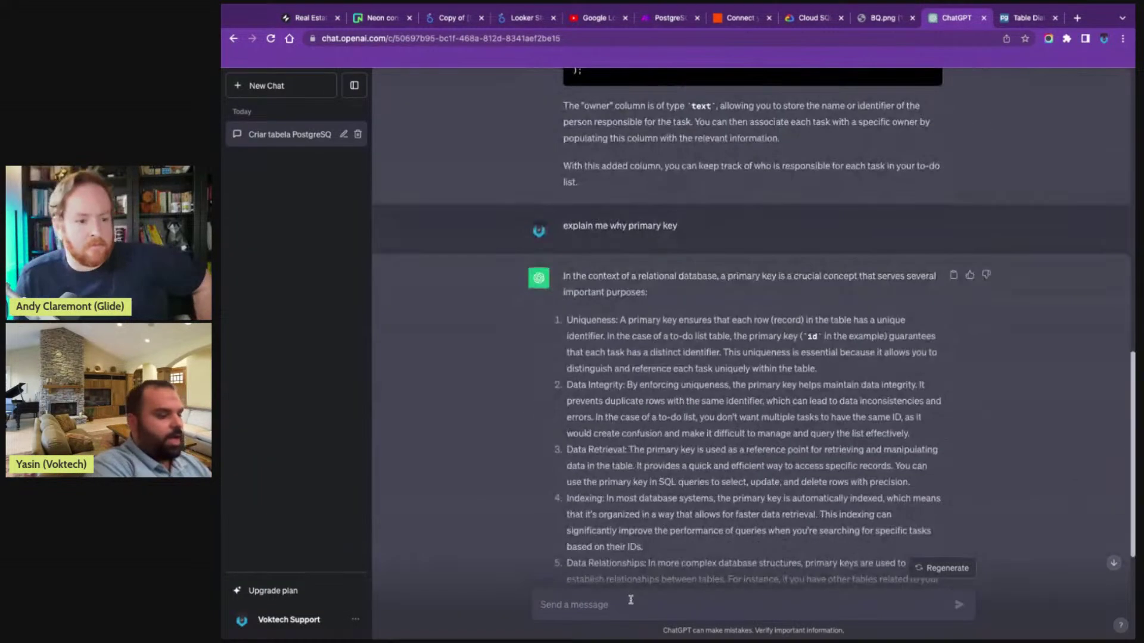
{"action": "type", "text": "hey I have 2 ta"}
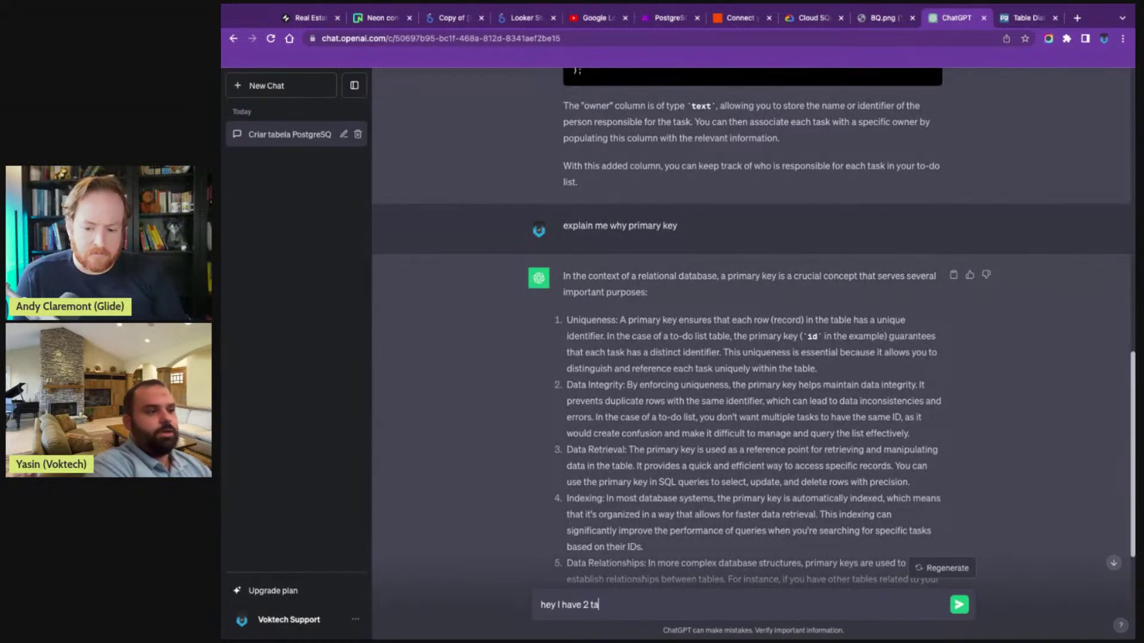
{"action": "type", "text": "bles taht i"}
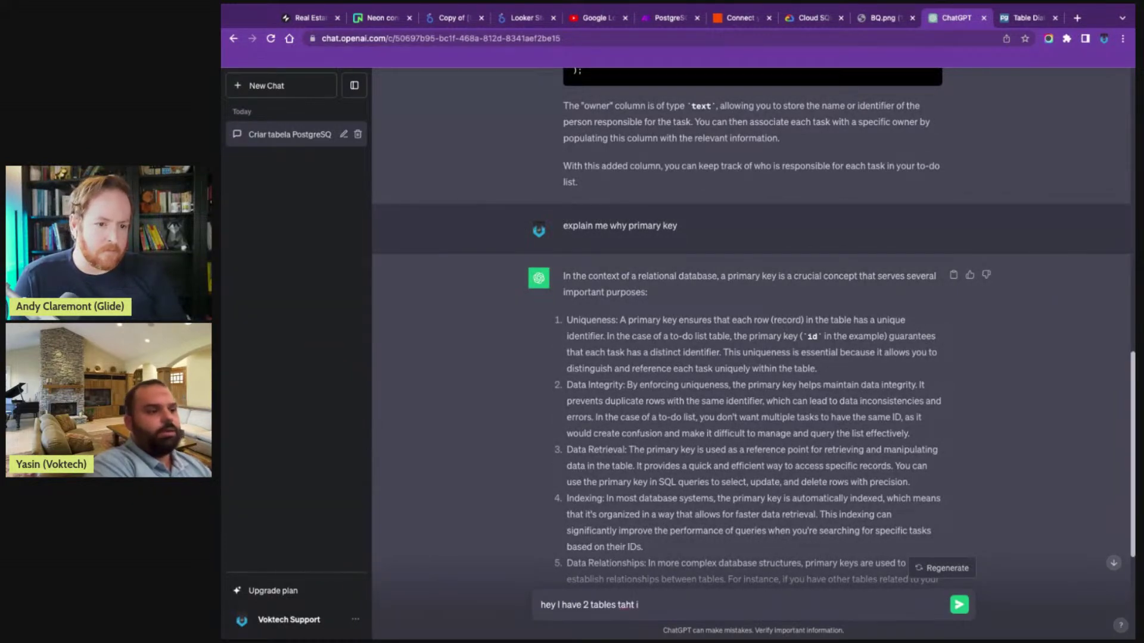
{"action": "type", "text": " wanna connect as"}
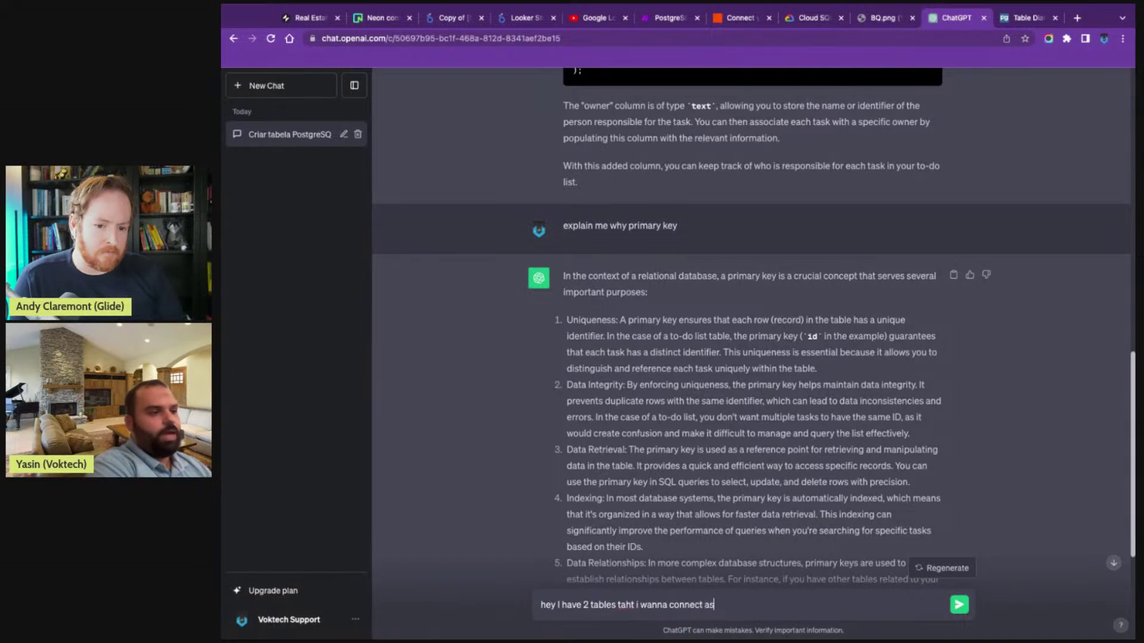
{"action": "type", "text": " a relat"}
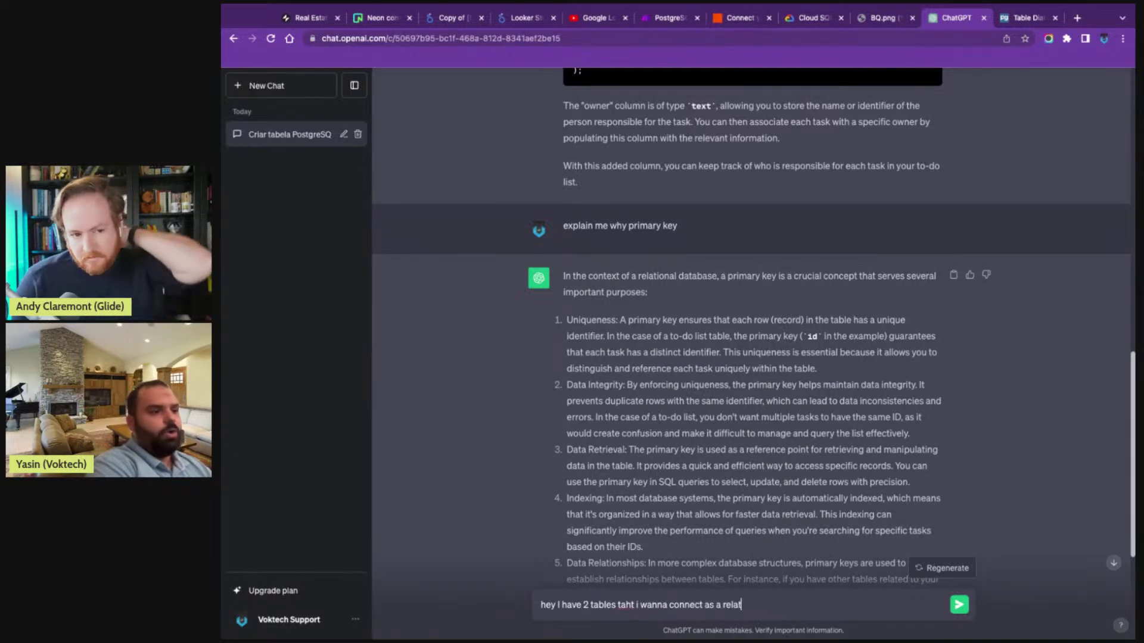
{"action": "type", "text": "ion give me a"}
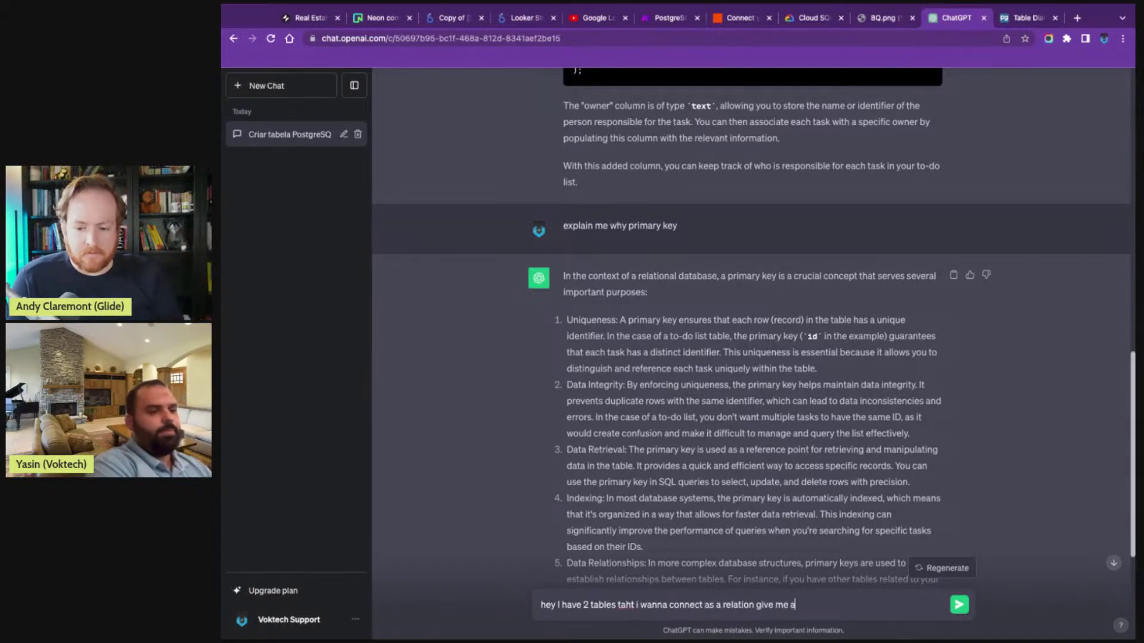
{"action": "type", "text": "n example"}
{"action": "key", "text": "Return"}
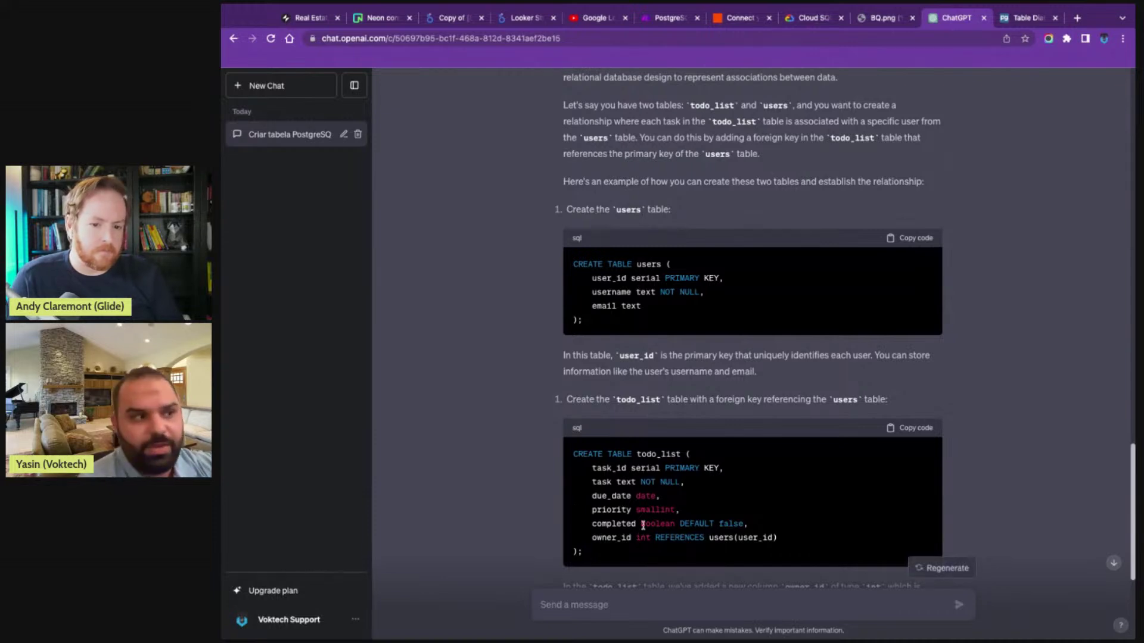
- Review the reply and ask ChatGPT to 'create a view', then go to the Neon console
{"action": "scroll", "coordinate": [642, 525], "scroll_direction": "down", "scroll_amount": 4}
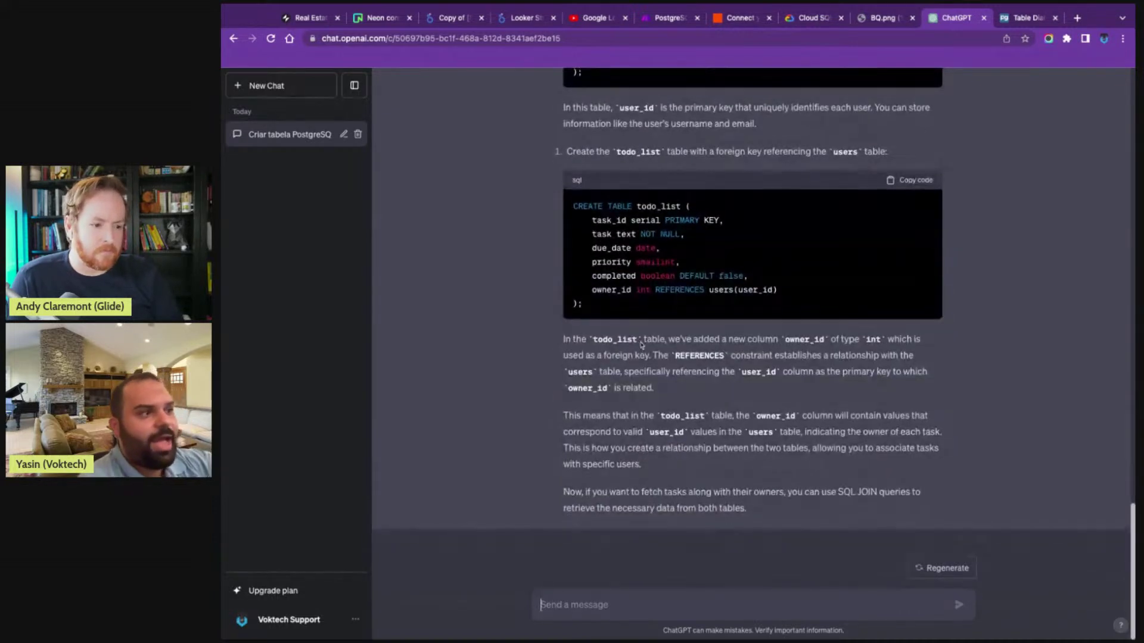
{"action": "scroll", "coordinate": [641, 345], "scroll_direction": "up", "scroll_amount": 3}
{"action": "scroll", "coordinate": [641, 345], "scroll_direction": "up", "scroll_amount": 2}
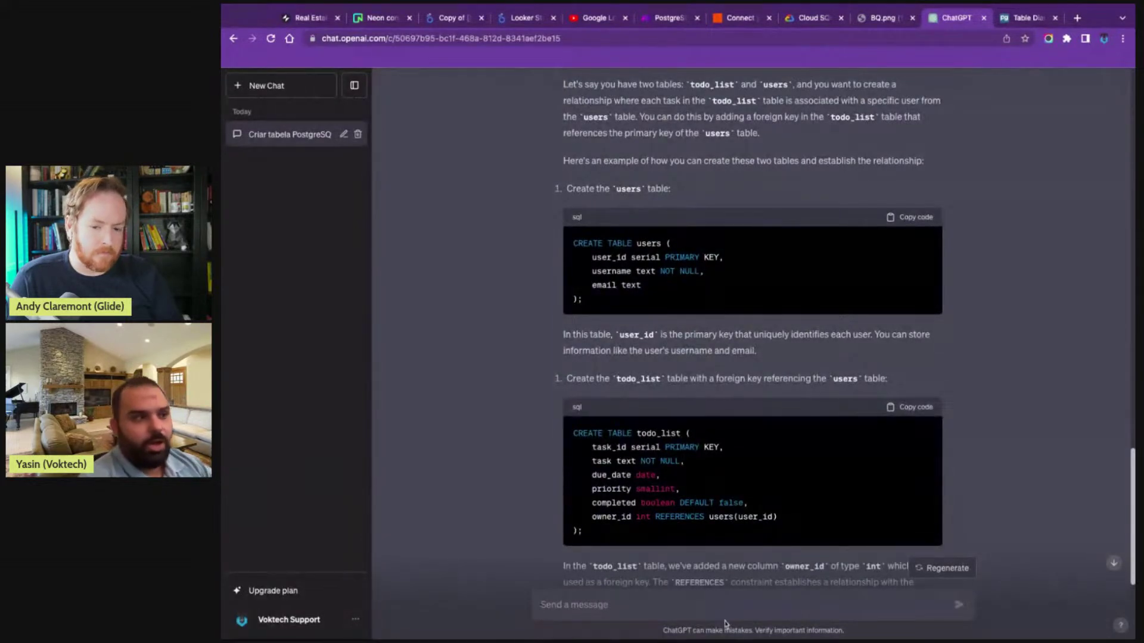
{"action": "type", "text": "creaste"}
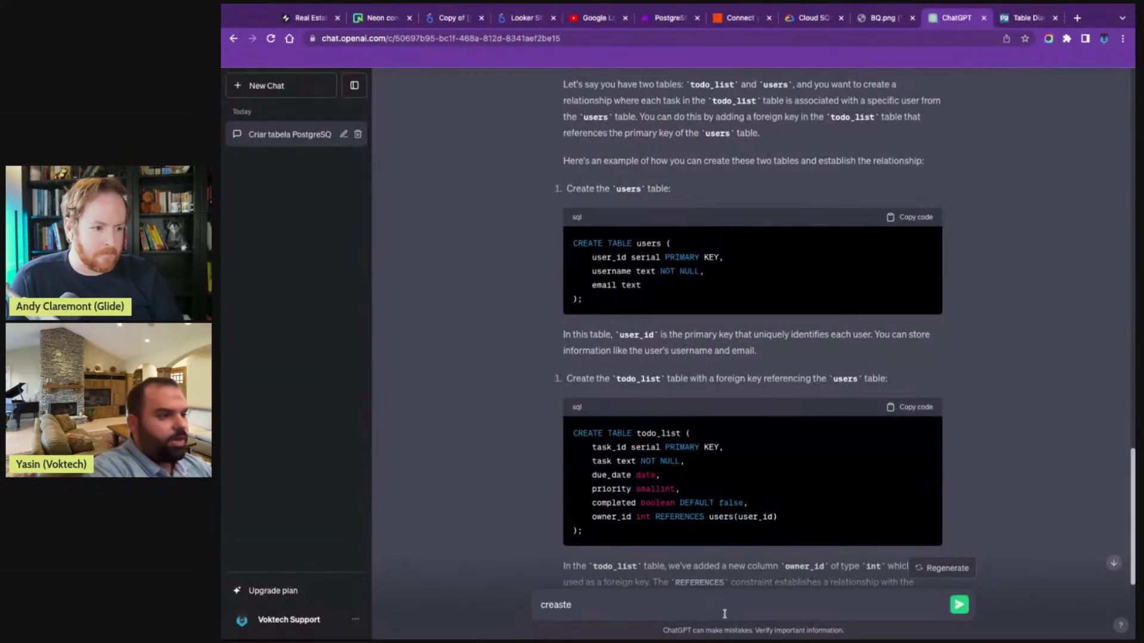
{"action": "key", "text": "BackSpace"}
{"action": "key", "text": "BackSpace"}
{"action": "key", "text": "BackSpace"}
{"action": "type", "text": "te a view"}
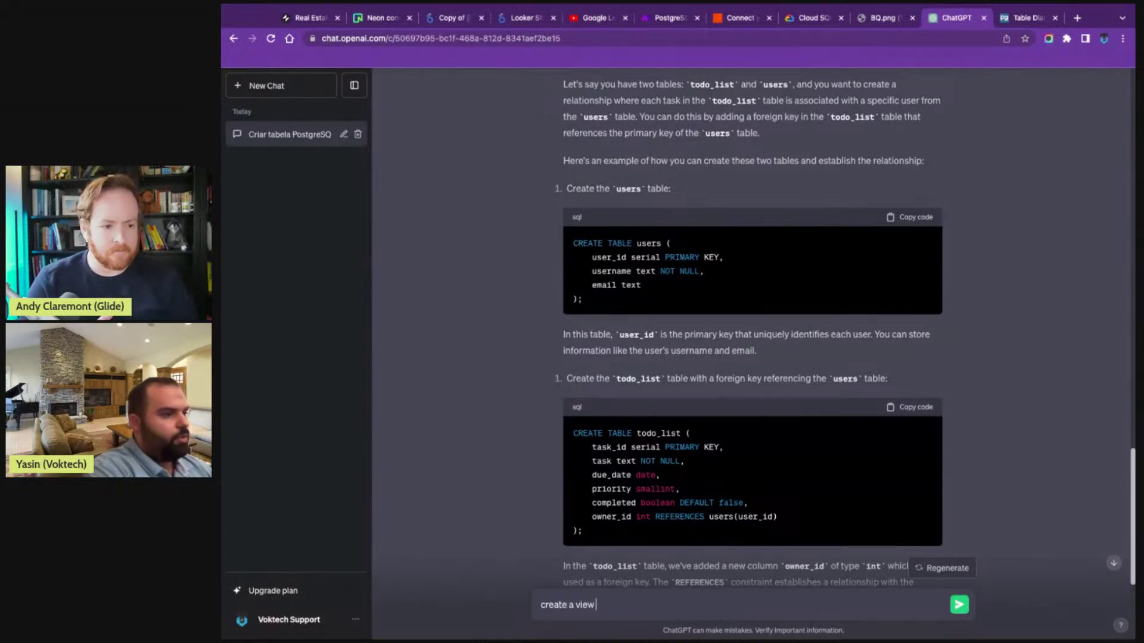
{"action": "key", "text": "Return"}
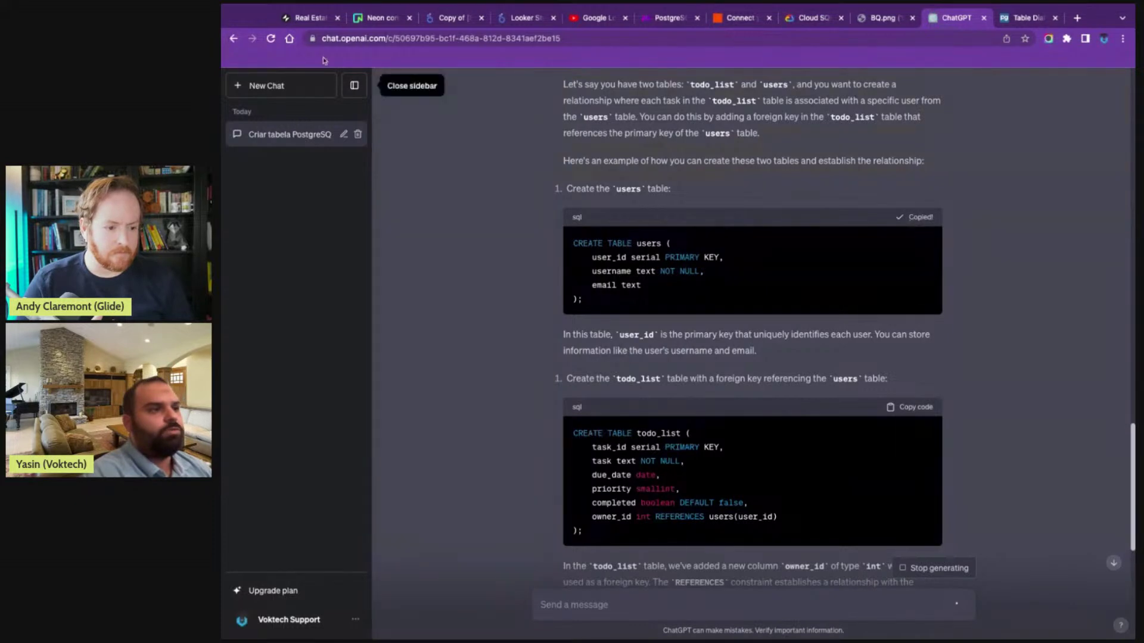
{"action": "left_click", "coordinate": [371, 19]}
- Replace the todo_list query in Neon's SQL Editor with the CREATE TABLE users SQL and run it
{"action": "left_click", "coordinate": [280, 211]}
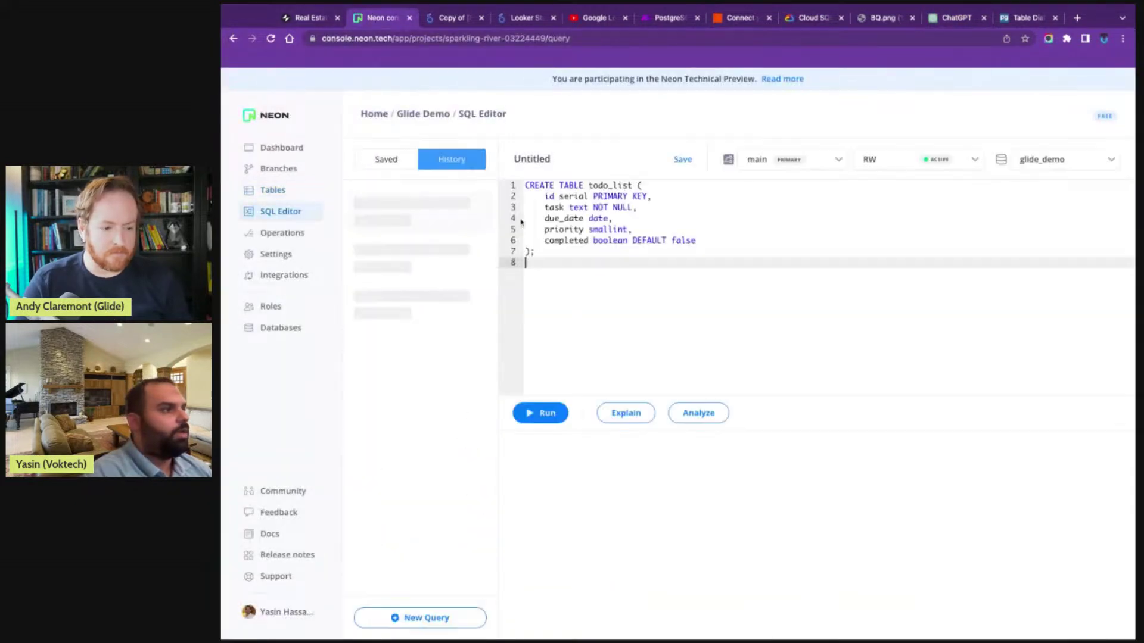
{"action": "left_click", "coordinate": [569, 207]}
{"action": "key", "text": "ctrl+a"}
{"action": "type", "text": "CREATE TABLE users (     user_id serial PRIMARY KEY,     username text NOT NULL,     email text );"}
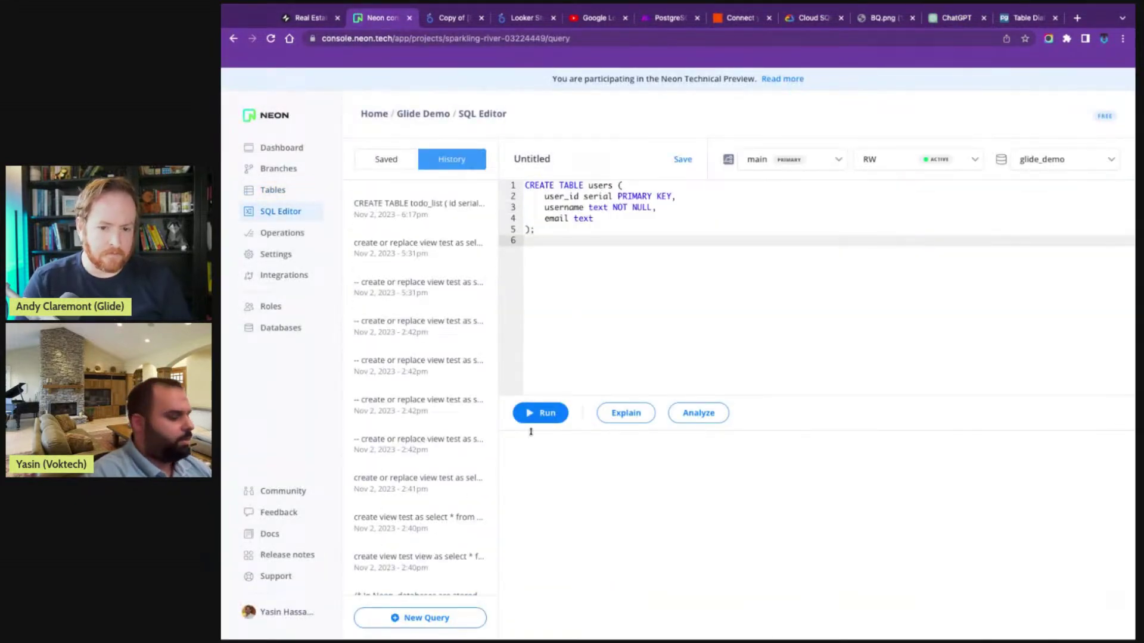
{"action": "left_click", "coordinate": [558, 419]}
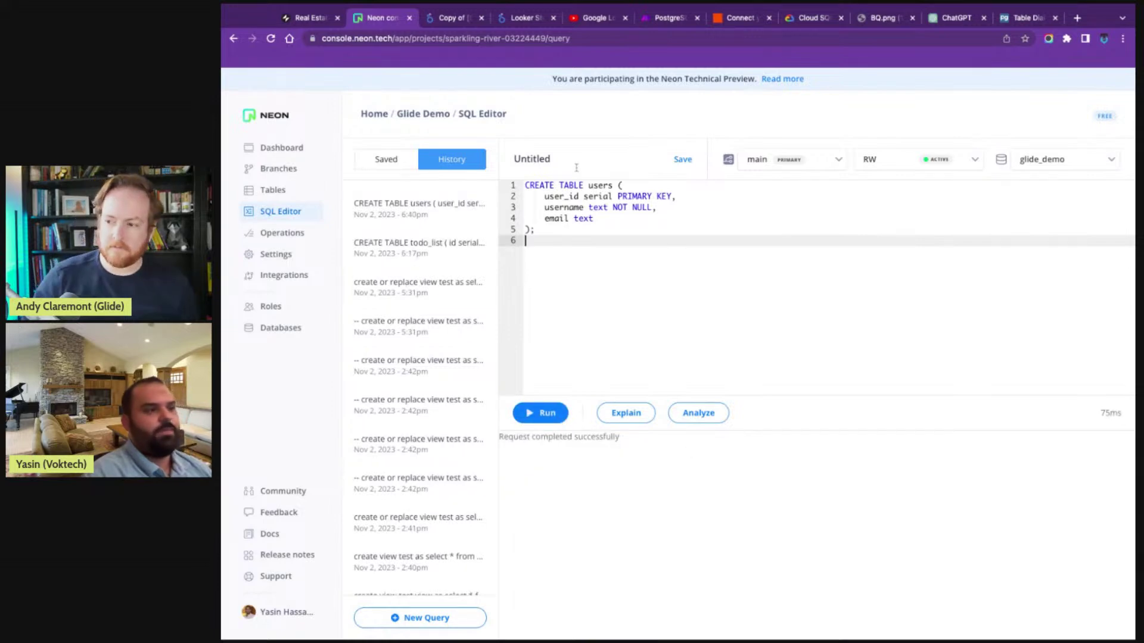
- Paste ChatGPT's CREATE VIEW todo_list_with_owners code and run it, which fails on missing owner_id
{"action": "left_click", "coordinate": [956, 18]}
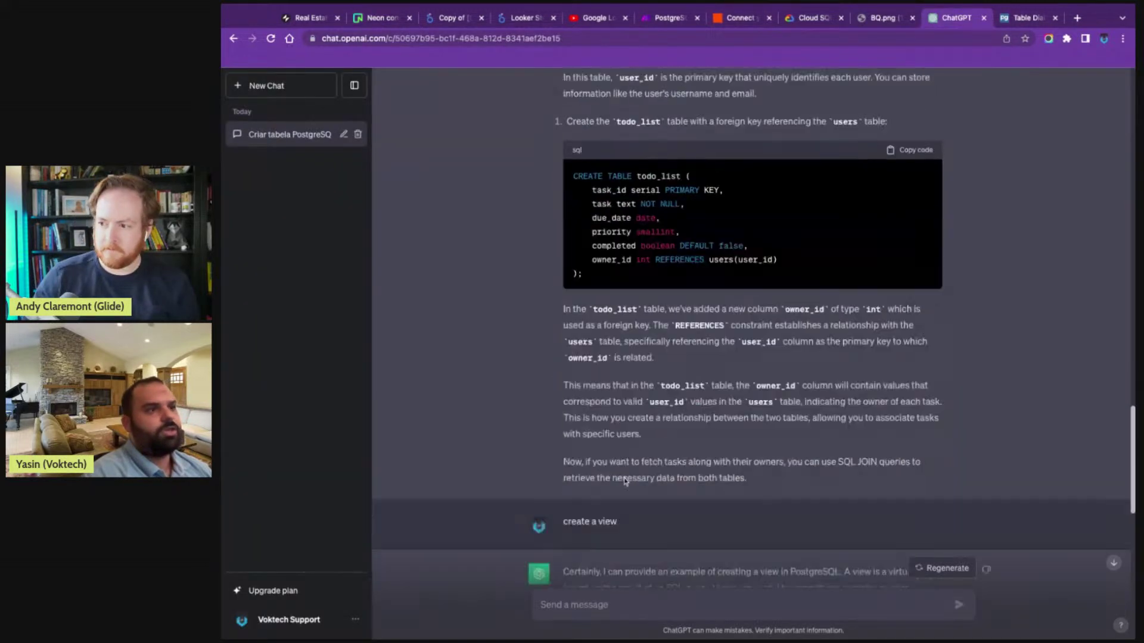
{"action": "scroll", "coordinate": [626, 477], "scroll_direction": "down", "scroll_amount": 5}
{"action": "scroll", "coordinate": [642, 467], "scroll_direction": "up", "scroll_amount": 2}
{"action": "left_click", "coordinate": [929, 193]}
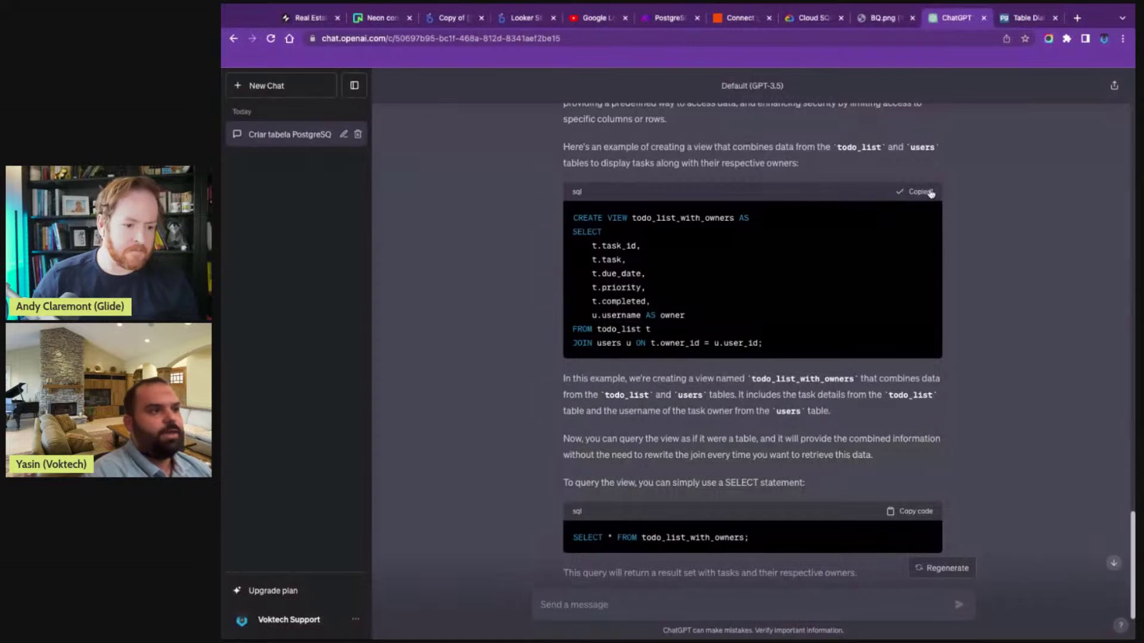
{"action": "left_click", "coordinate": [375, 18]}
{"action": "key", "text": "ctrl+a"}
{"action": "key", "text": "ctrl+v"}
{"action": "left_click", "coordinate": [537, 413]}
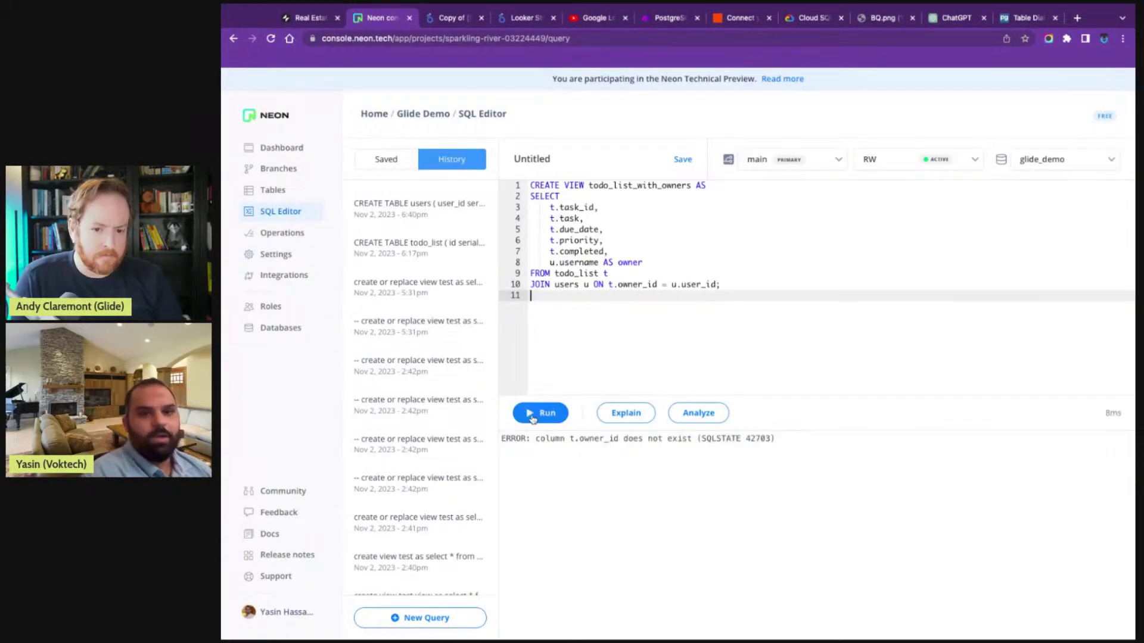
{"action": "left_click", "coordinate": [531, 296]}
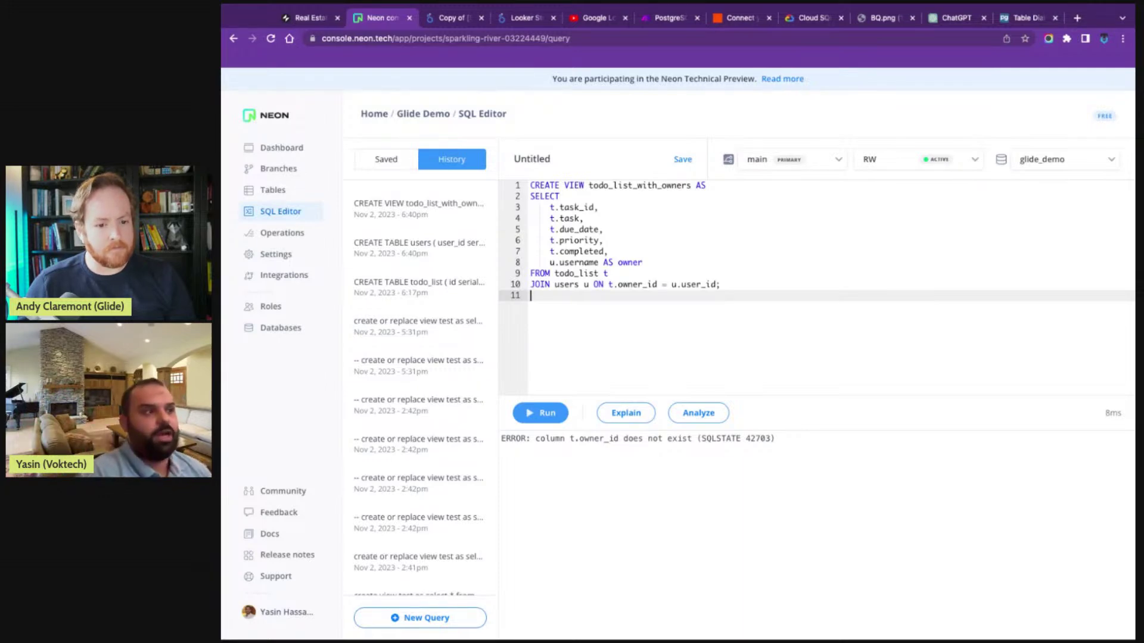
{"action": "left_click", "coordinate": [717, 283]}
{"action": "left_click", "coordinate": [310, 18]}
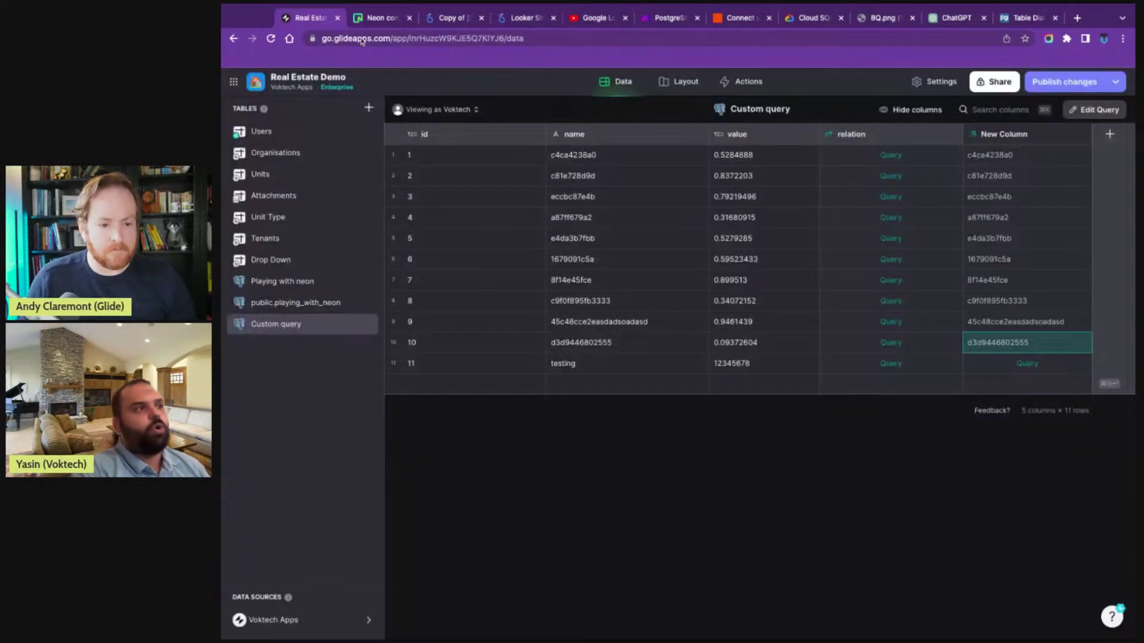
- Add a PostgreSQL table source and import the users table from the Neon public schema
{"action": "left_click", "coordinate": [369, 107]}
{"action": "mouse_move", "coordinate": [440, 279]}
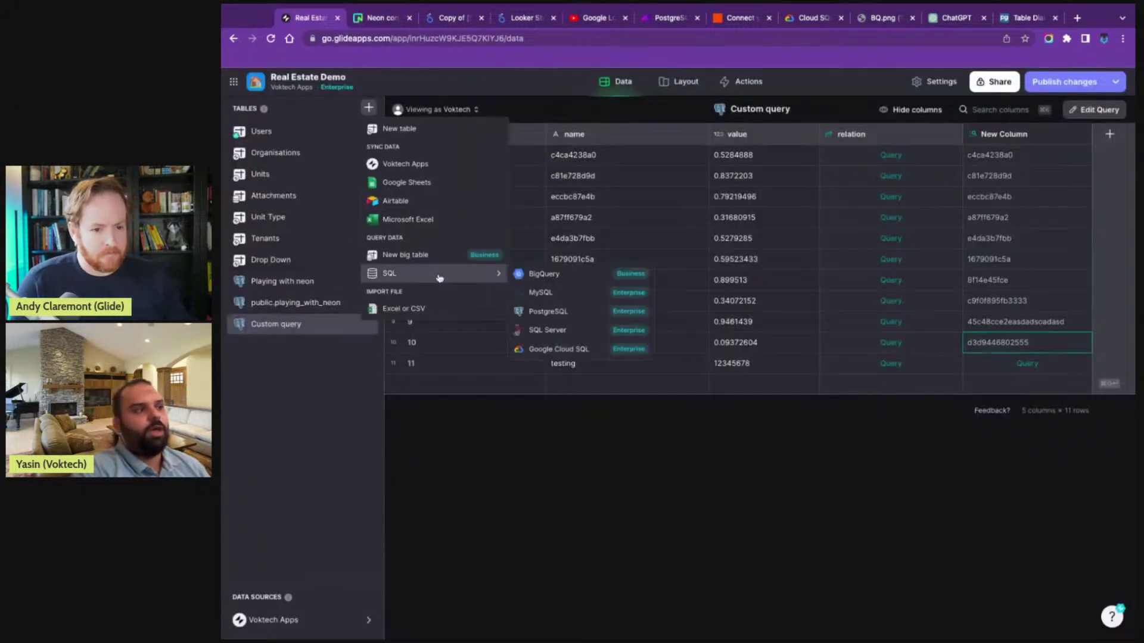
{"action": "left_click", "coordinate": [566, 312]}
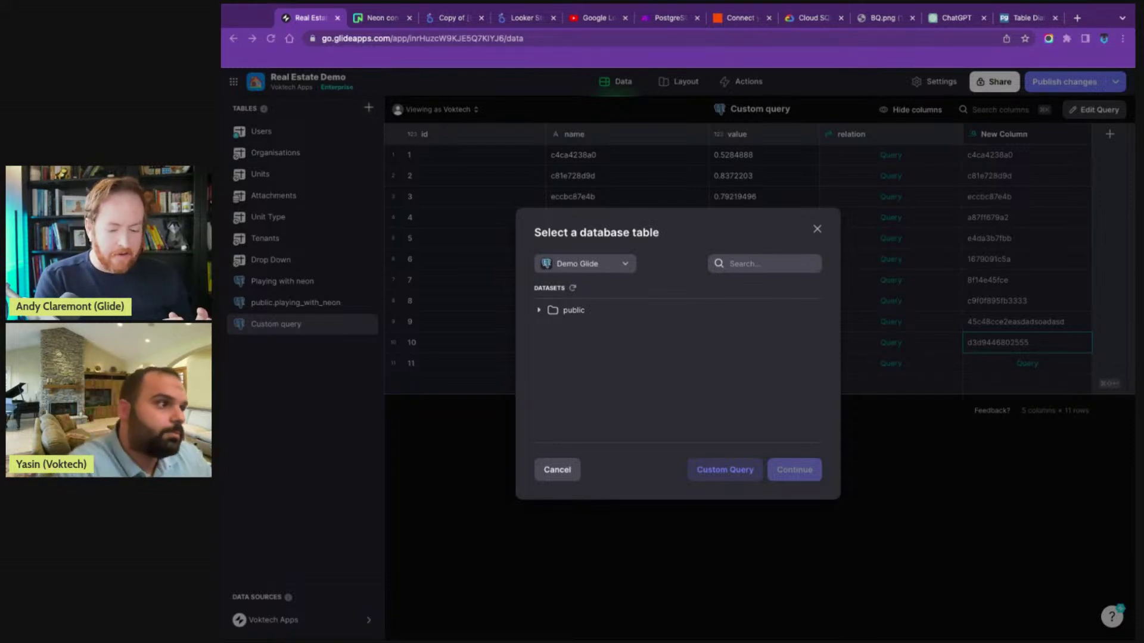
{"action": "left_click", "coordinate": [539, 310]}
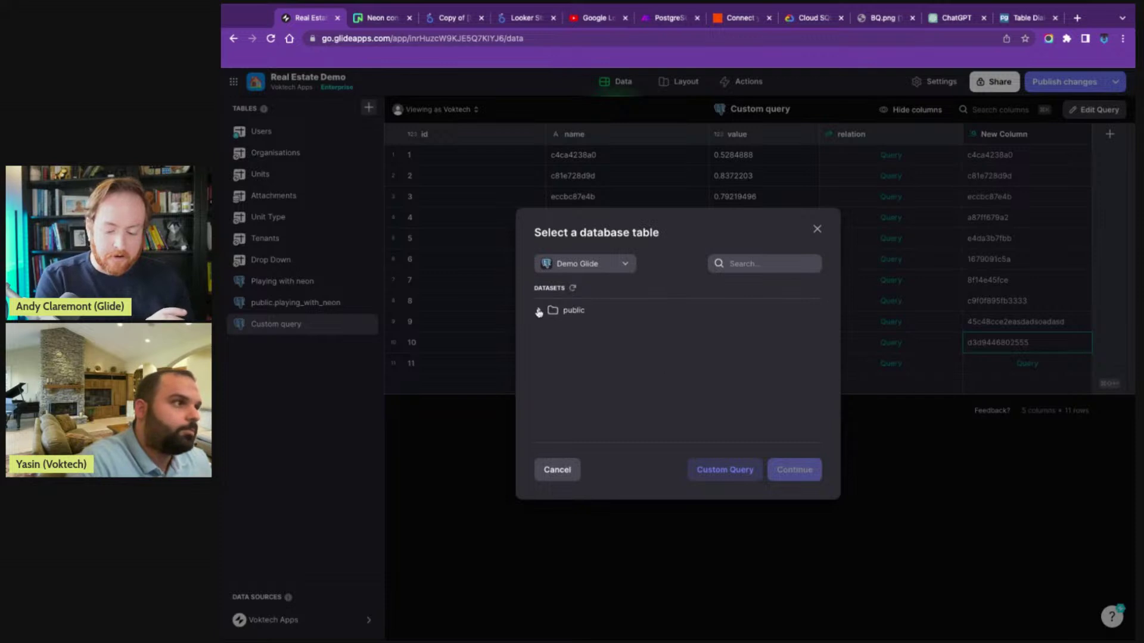
{"action": "left_click", "coordinate": [538, 311]}
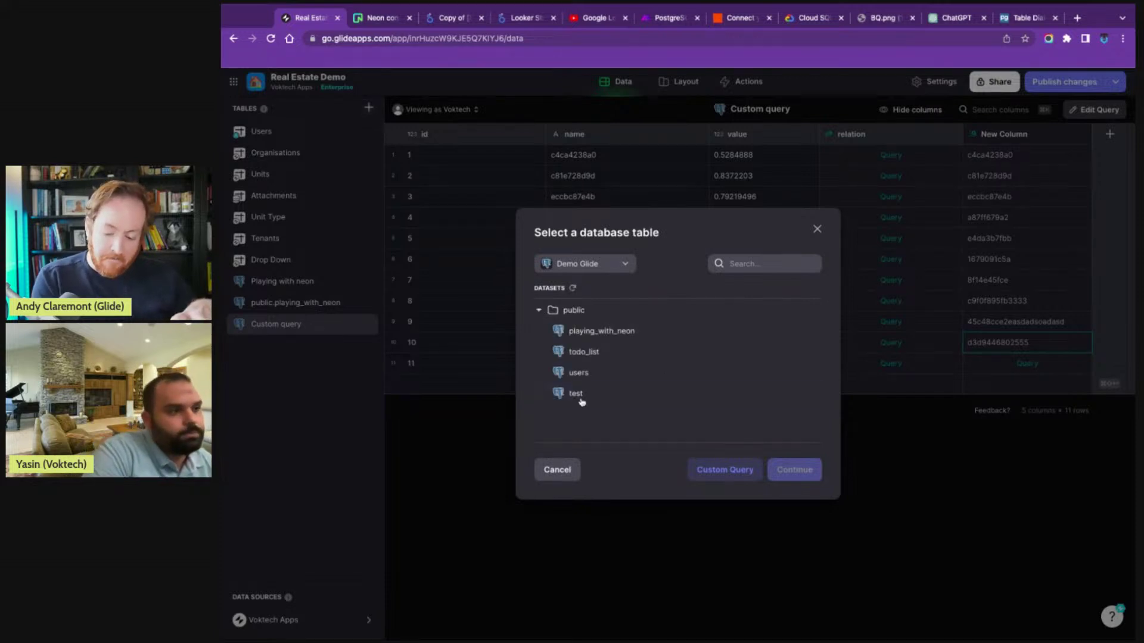
{"action": "left_click", "coordinate": [578, 372]}
{"action": "left_click", "coordinate": [794, 470]}
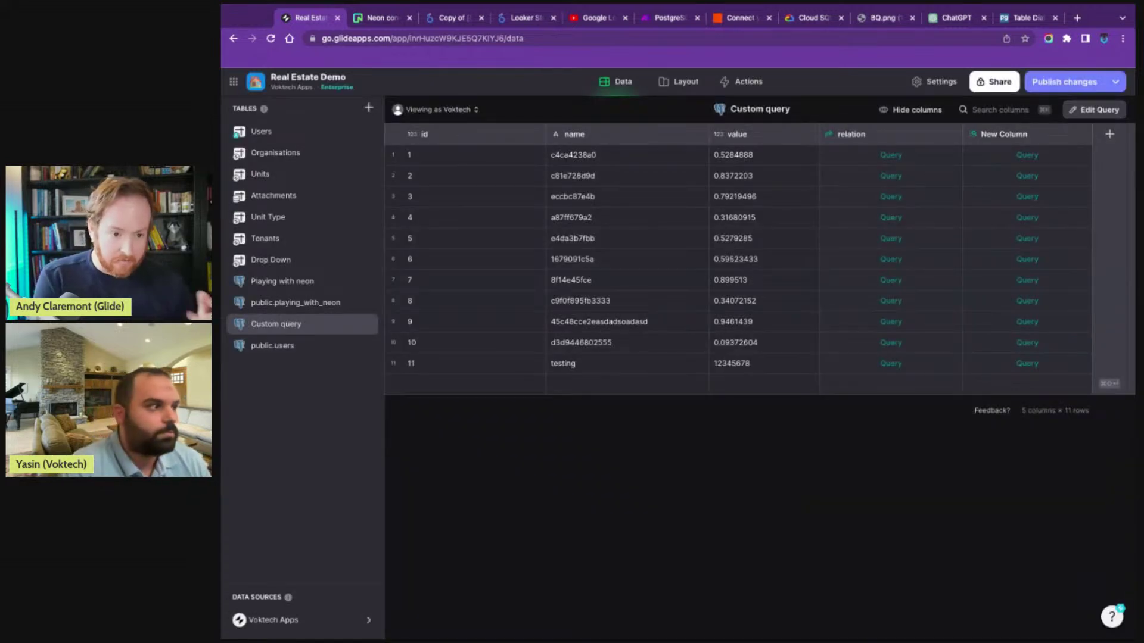
- Look through the empty public.users, public.playing_with_neon and Playing with neon tables, ending on Unit Type's 11 rows
{"action": "left_click", "coordinate": [322, 350]}
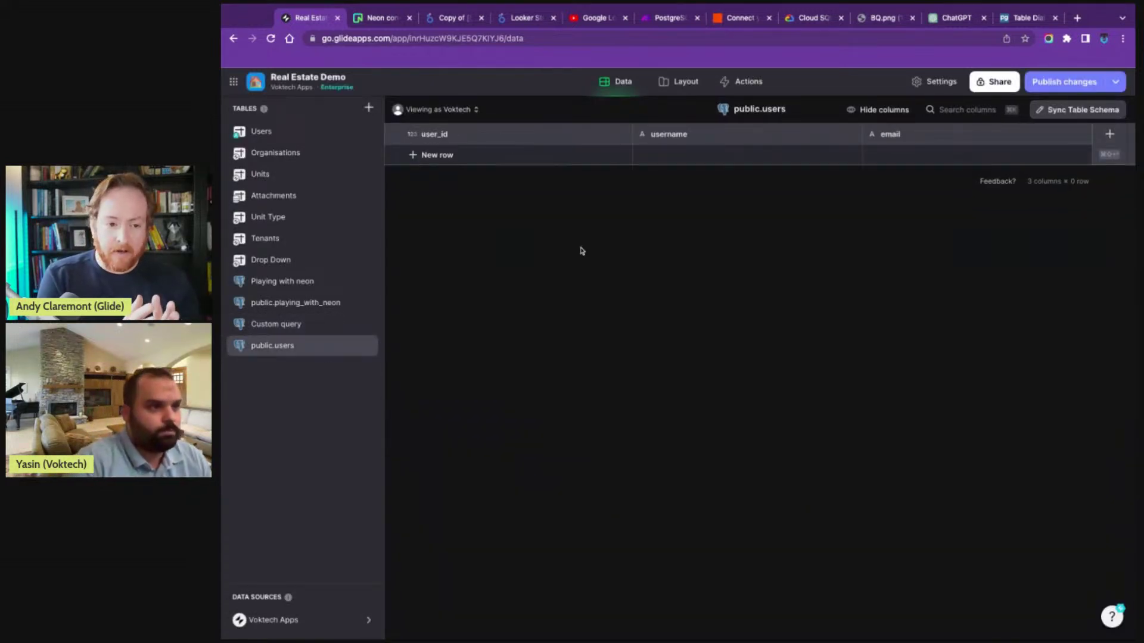
{"action": "left_click", "coordinate": [309, 305]}
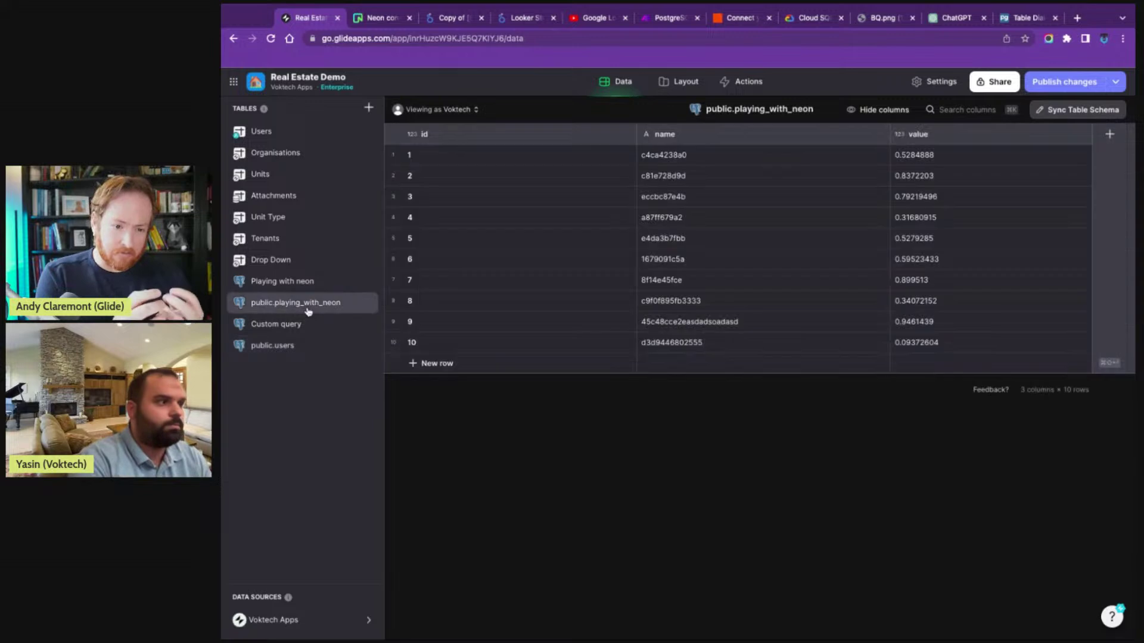
{"action": "left_click", "coordinate": [299, 290]}
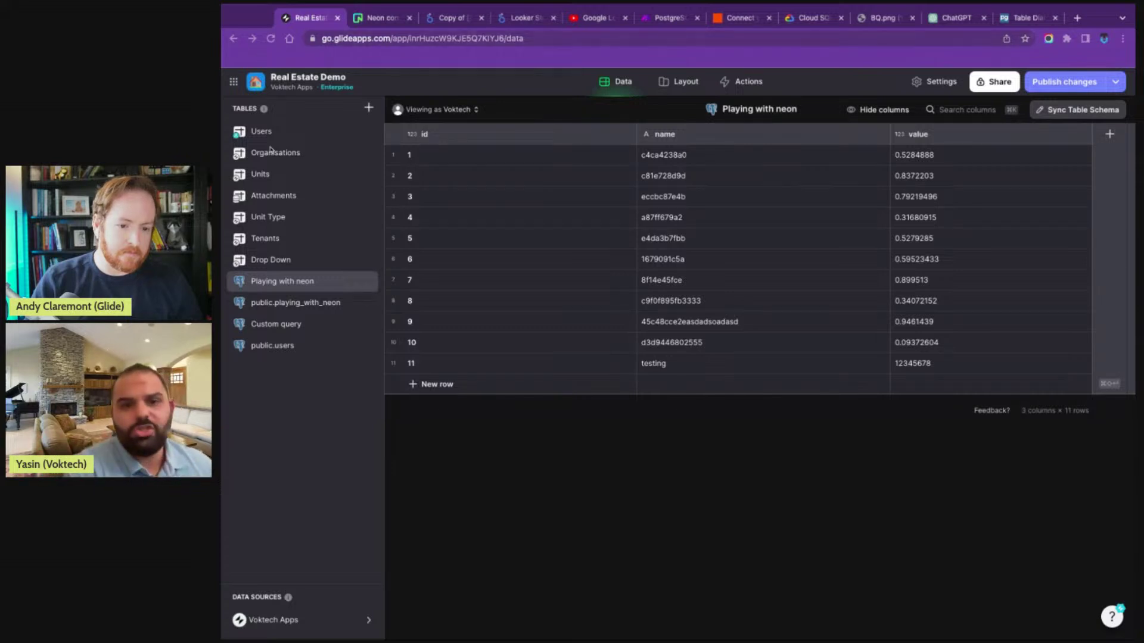
{"action": "left_click", "coordinate": [310, 228]}
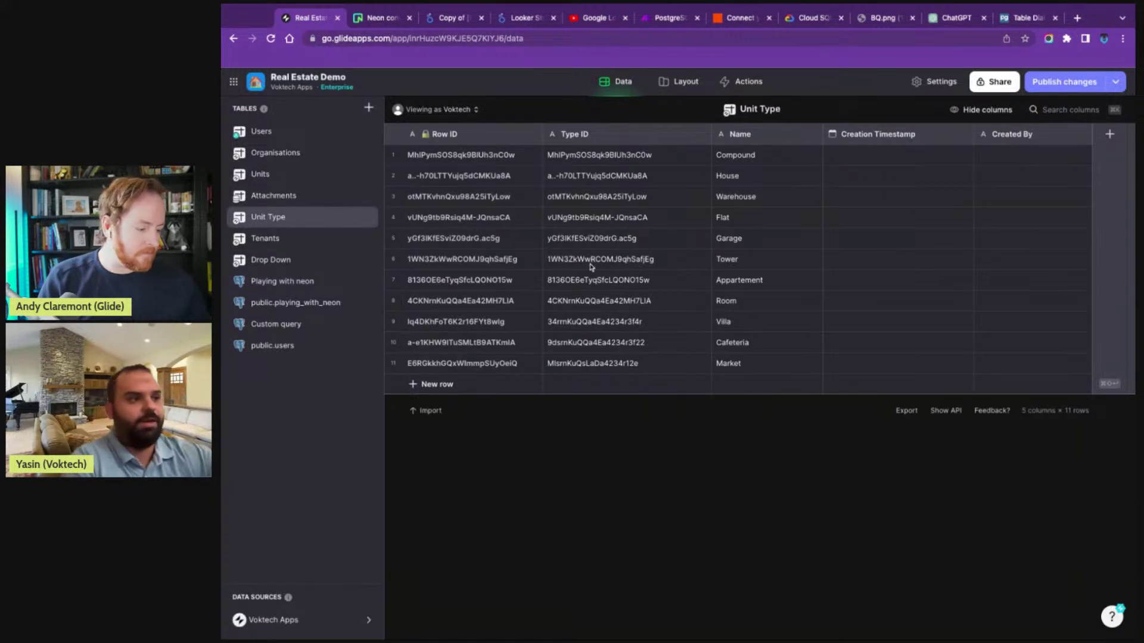